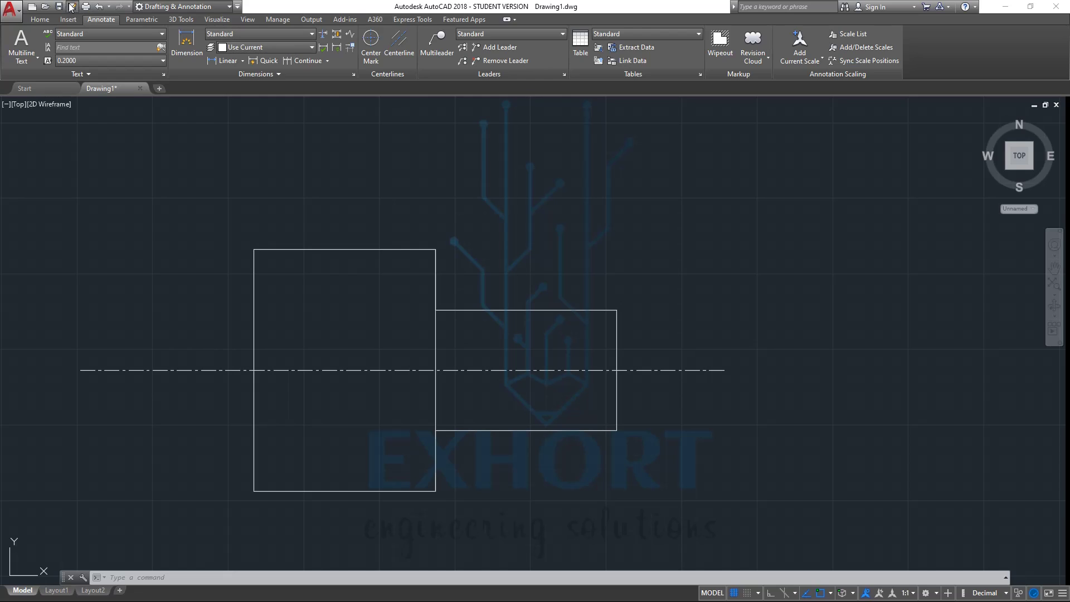
Add a horizontal linear dimension across the top edge of the larger rectangle, placed just above it
{"action": "left_click", "coordinate": [40, 20]}
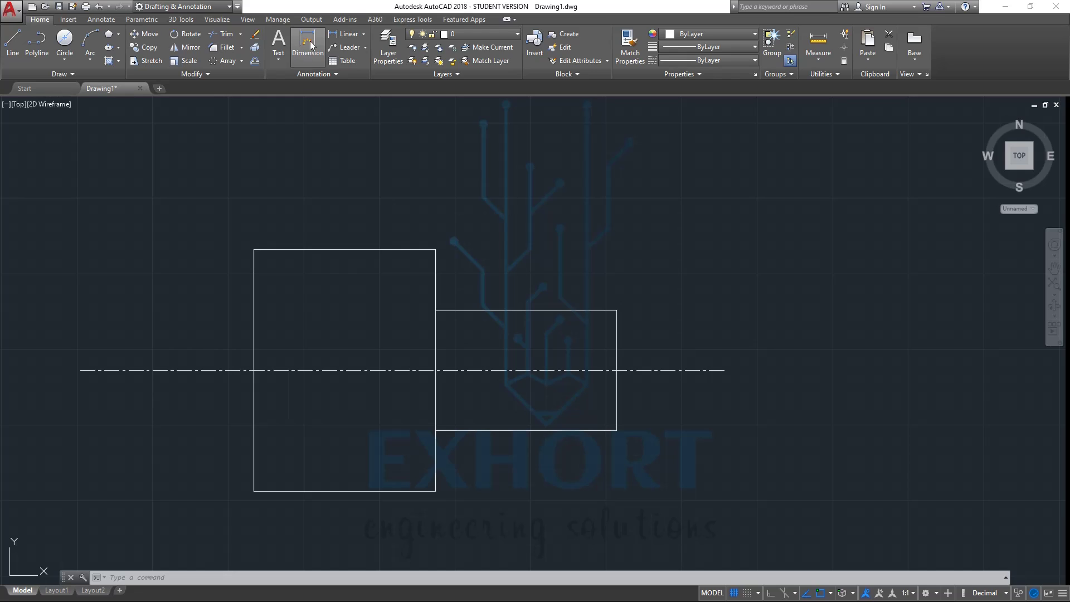
{"action": "left_click", "coordinate": [364, 34]}
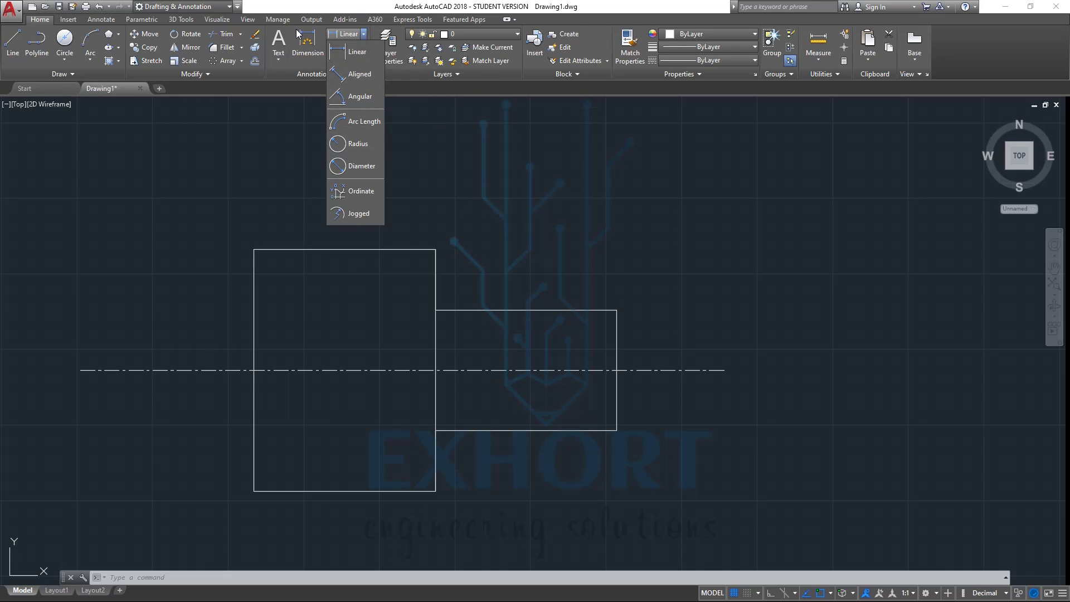
{"action": "left_click", "coordinate": [340, 57]}
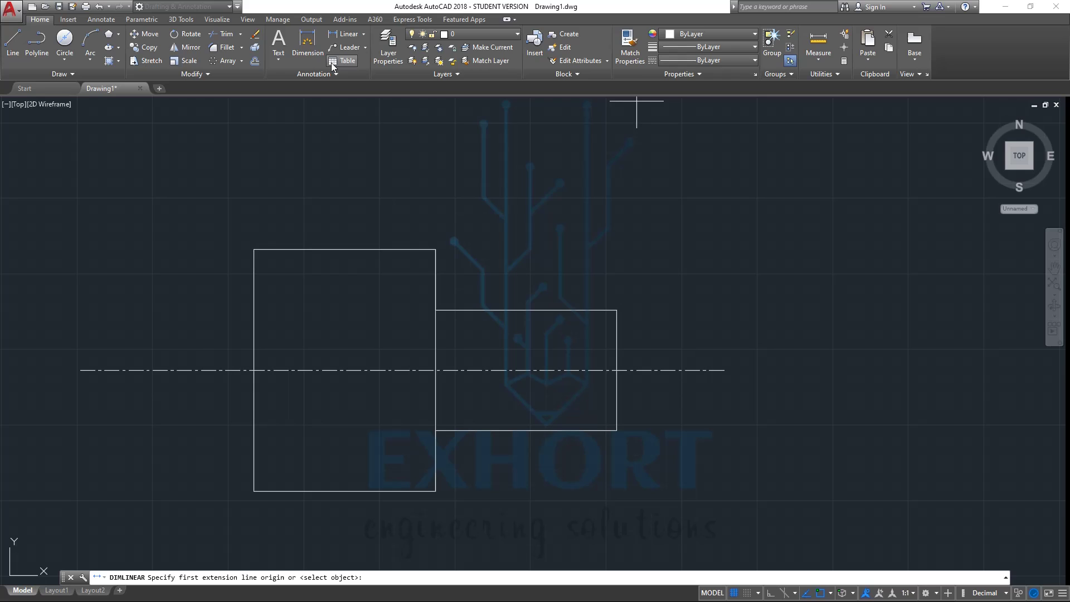
{"action": "left_click", "coordinate": [254, 250]}
{"action": "left_click", "coordinate": [436, 249]}
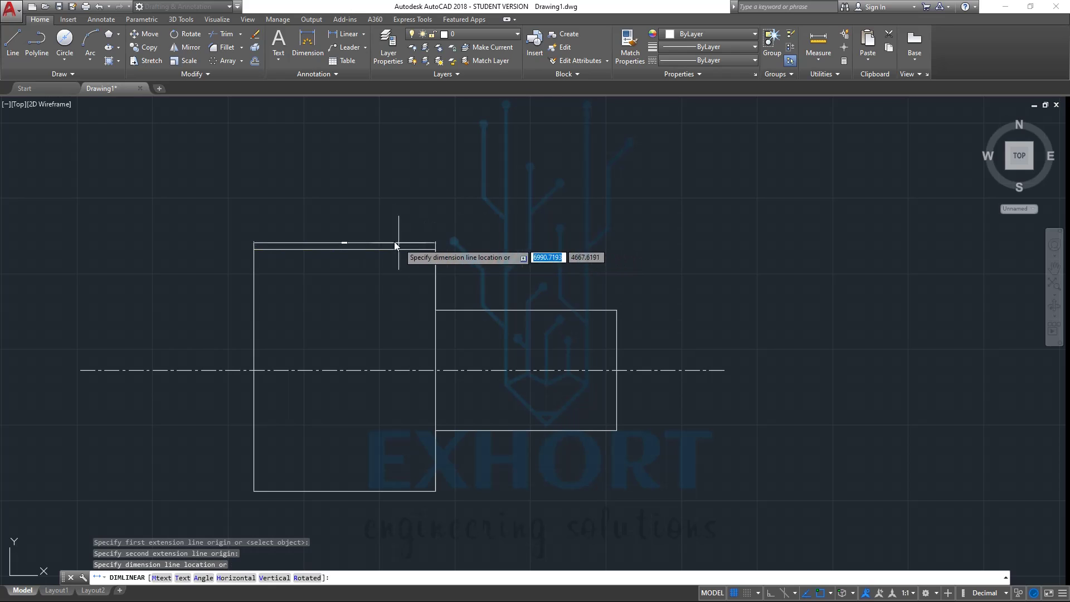
{"action": "left_click", "coordinate": [378, 228]}
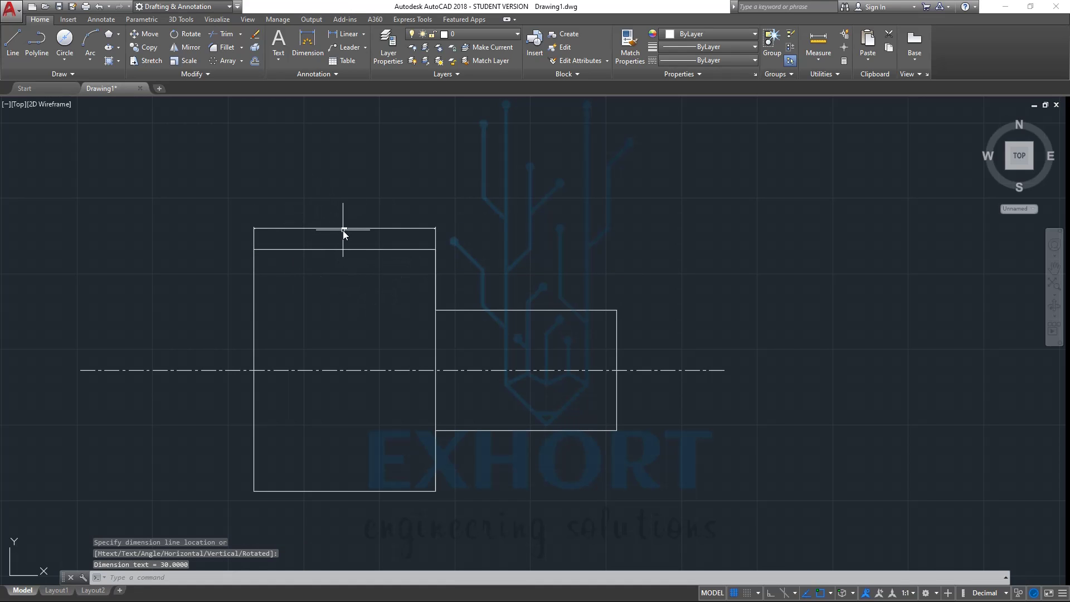
Delete the linear dimension above the larger rectangle
{"action": "scroll", "coordinate": [343, 229], "scroll_direction": "up", "scroll_amount": 10}
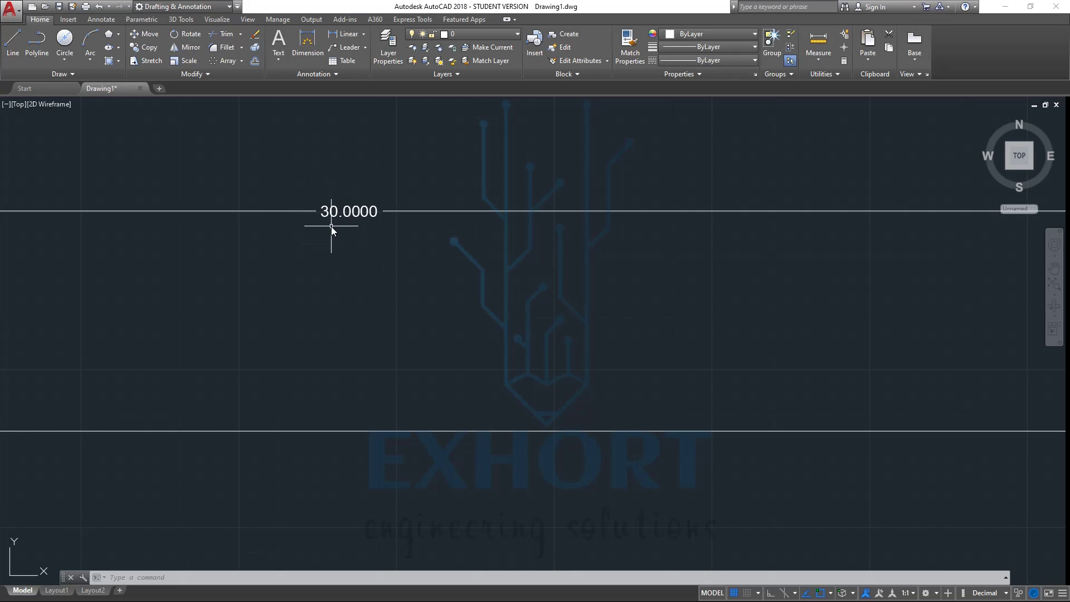
{"action": "scroll", "coordinate": [332, 218], "scroll_direction": "down", "scroll_amount": 10}
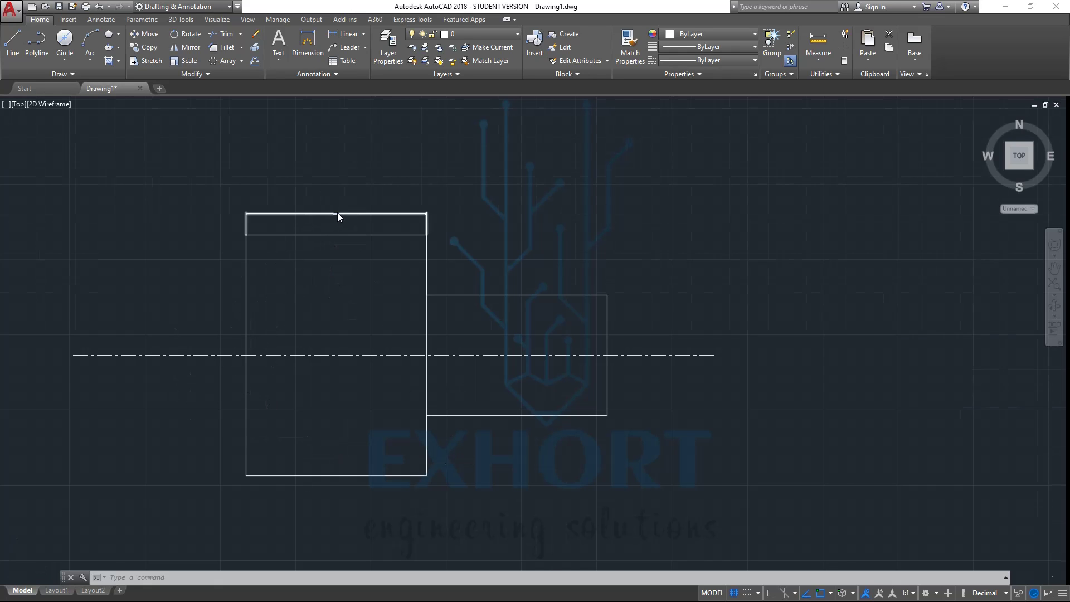
{"action": "scroll", "coordinate": [337, 212], "scroll_direction": "up", "scroll_amount": 8}
{"action": "scroll", "coordinate": [272, 192], "scroll_direction": "down", "scroll_amount": 8}
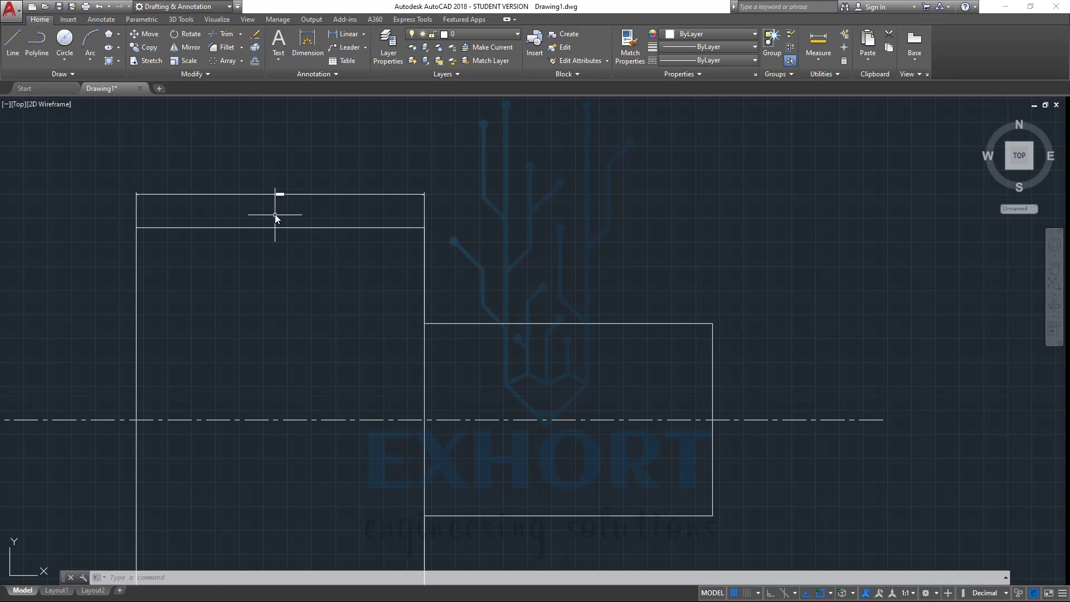
{"action": "scroll", "coordinate": [64, 234], "scroll_direction": "down", "scroll_amount": 3}
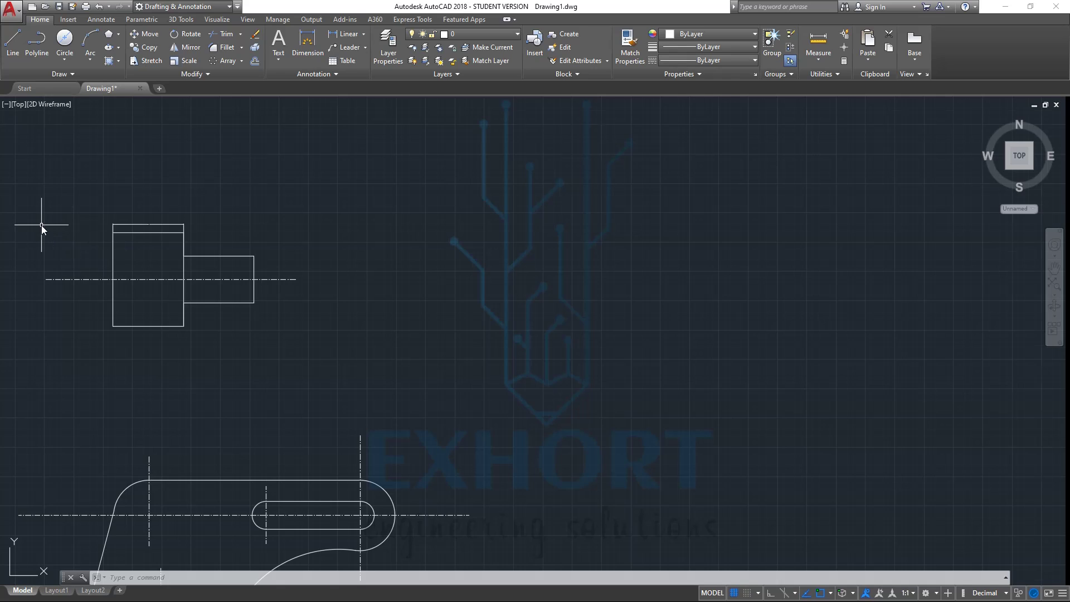
{"action": "scroll", "coordinate": [55, 233], "scroll_direction": "up", "scroll_amount": 3}
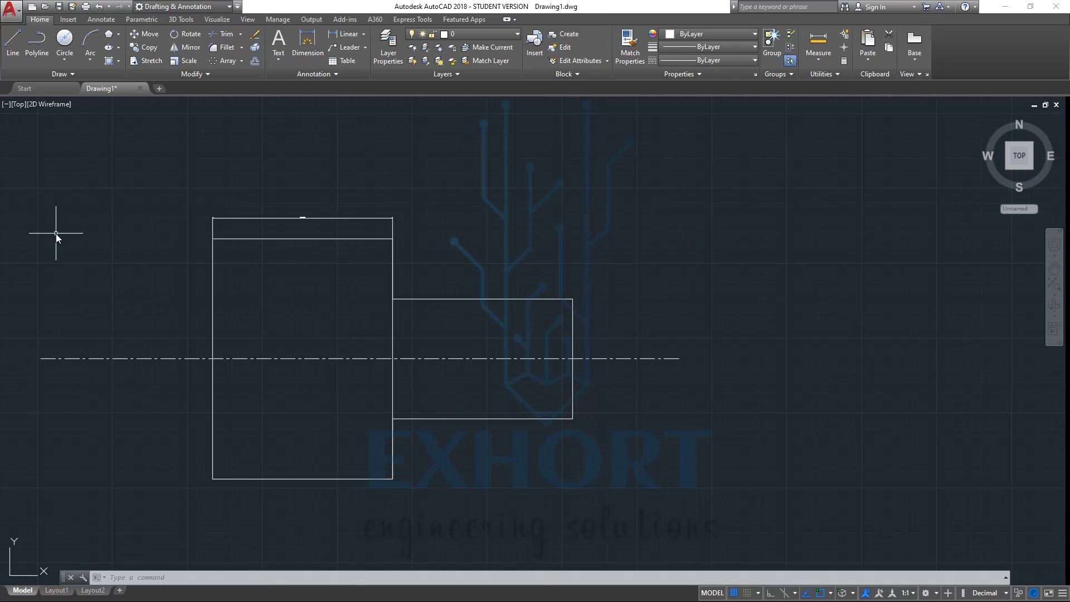
{"action": "left_click", "coordinate": [306, 219]}
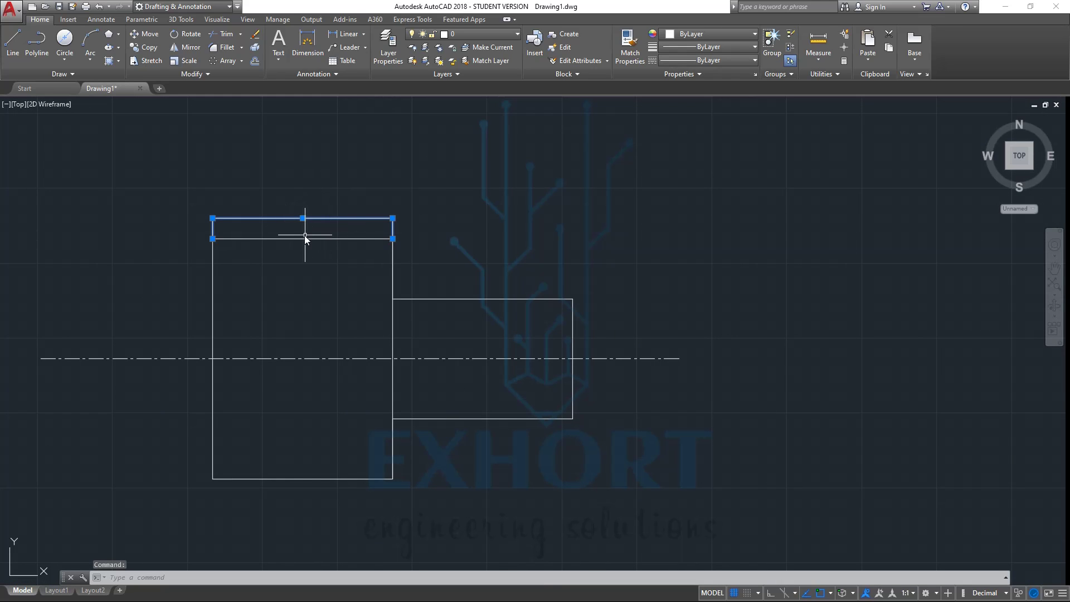
{"action": "key", "text": "Delete"}
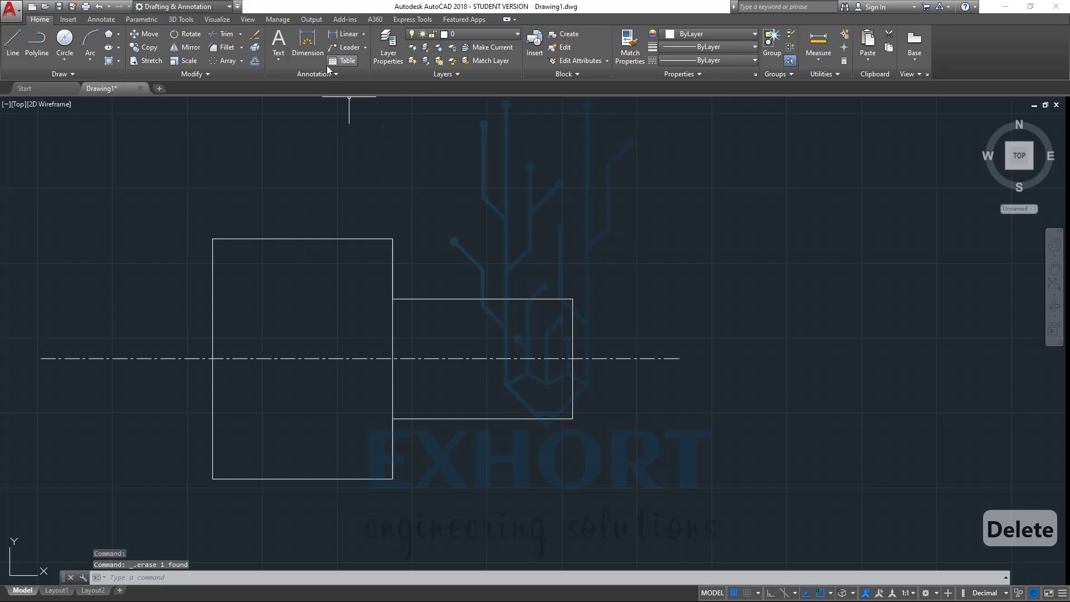
Open the Standard dimension style for modification from the Dimension Style Manager
{"action": "left_click", "coordinate": [101, 20]}
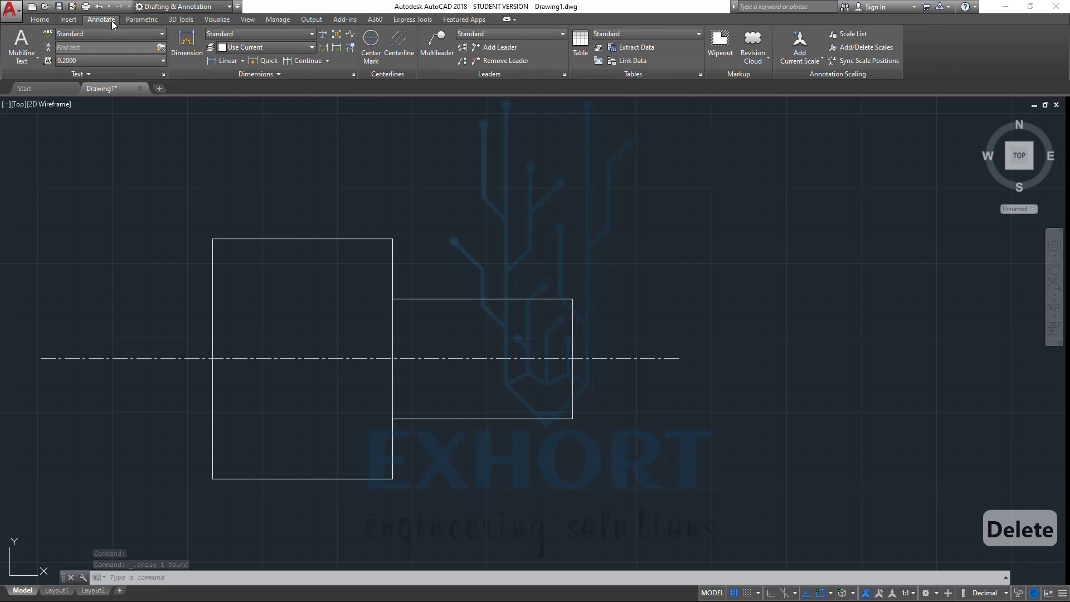
{"action": "left_click", "coordinate": [290, 75]}
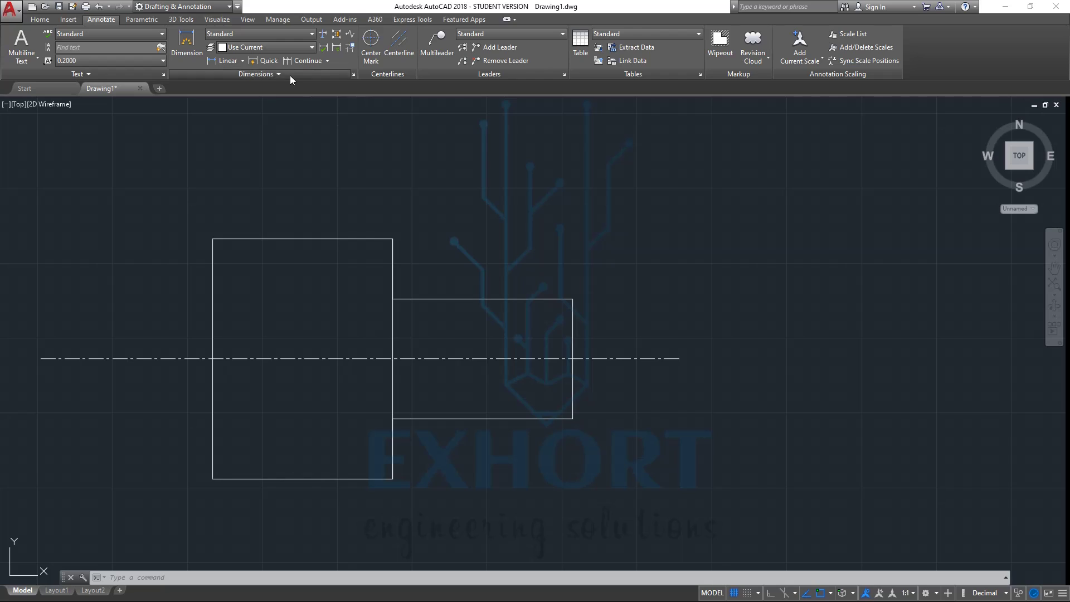
{"action": "left_click", "coordinate": [311, 35]}
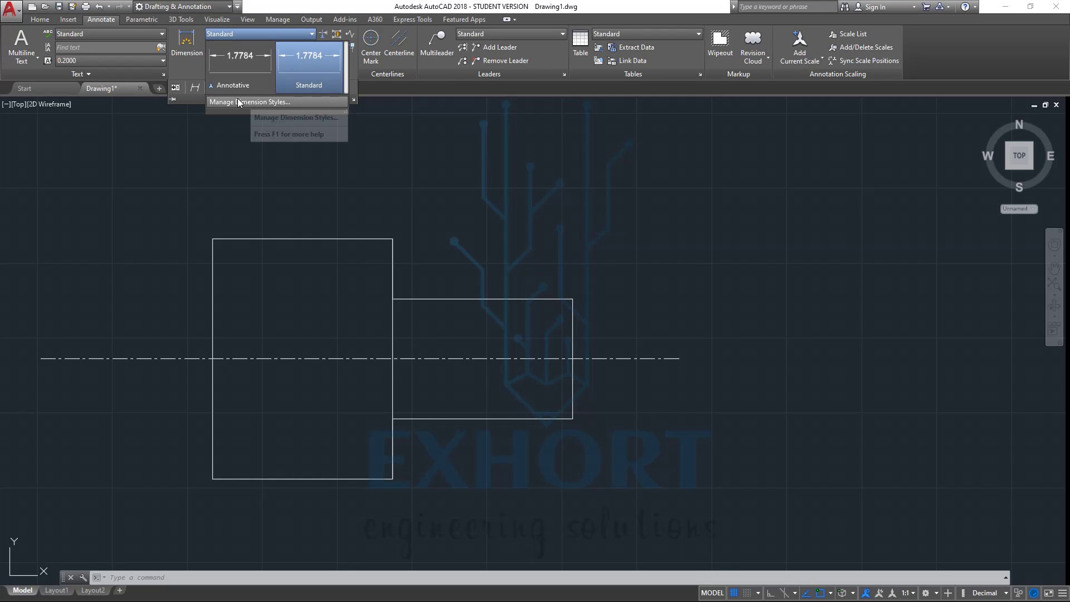
{"action": "left_click", "coordinate": [263, 101]}
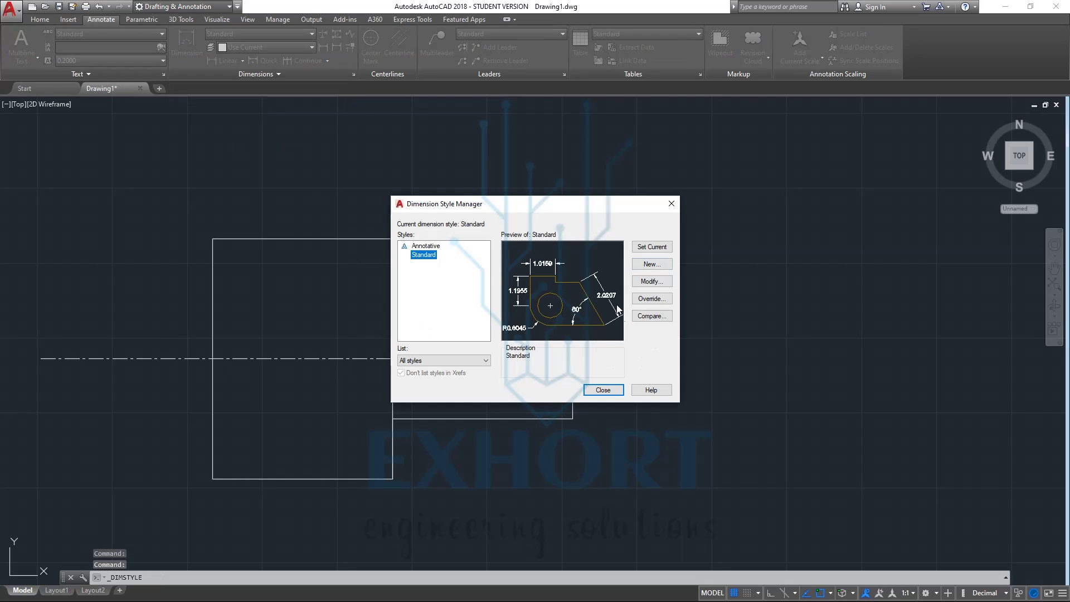
{"action": "left_click", "coordinate": [652, 281]}
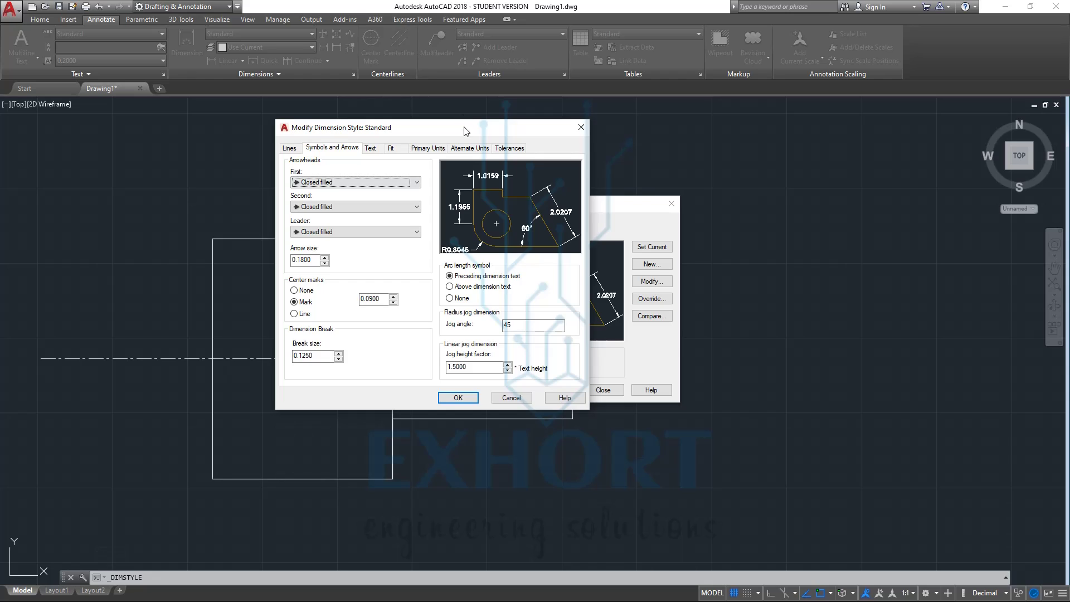
{"action": "left_click_drag", "start_coordinate": [464, 131], "coordinate": [567, 110]}
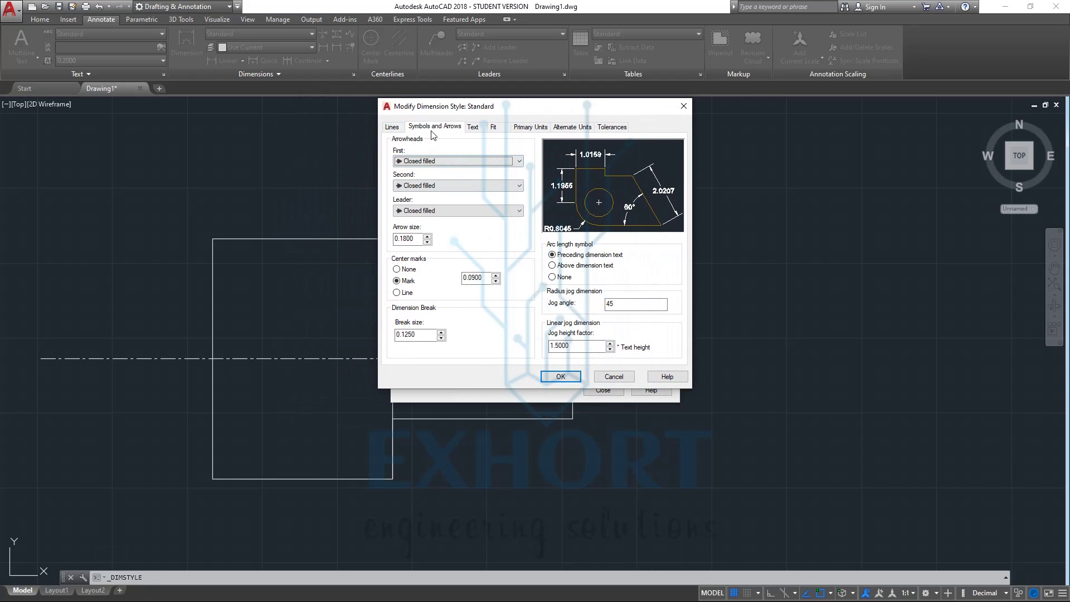
Review the dimension line linetype choices and the extension line color choices of the Standard style
{"action": "left_click", "coordinate": [393, 126]}
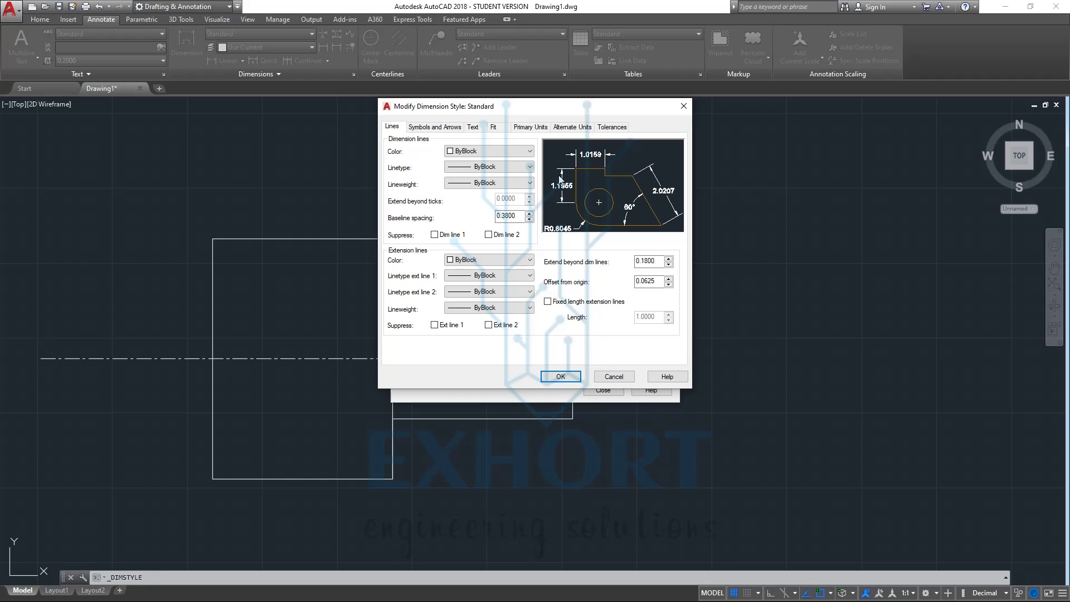
{"action": "left_click", "coordinate": [497, 168]}
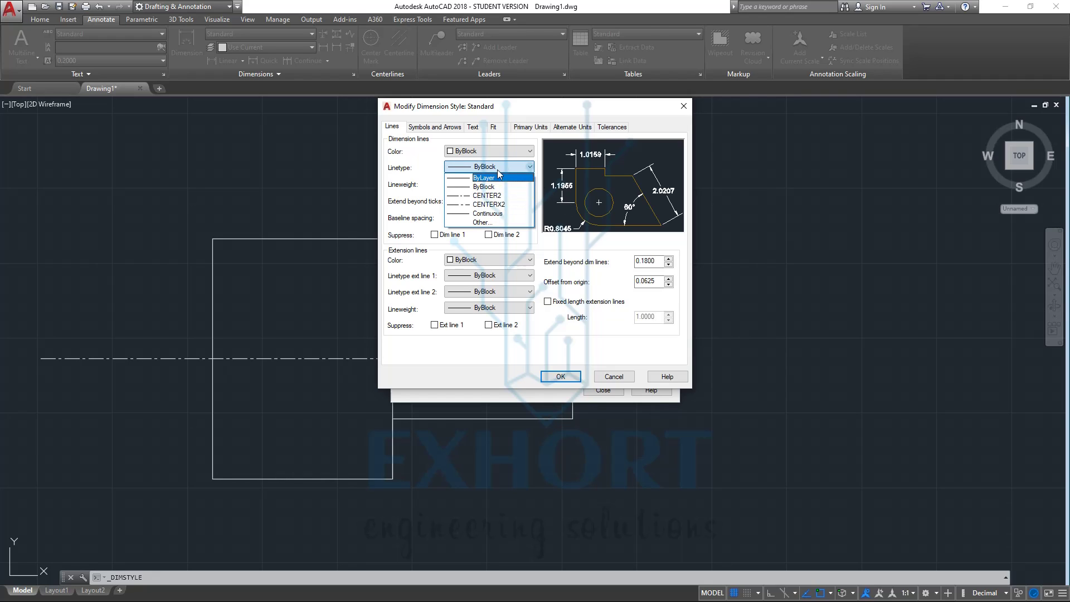
{"action": "left_click", "coordinate": [500, 168]}
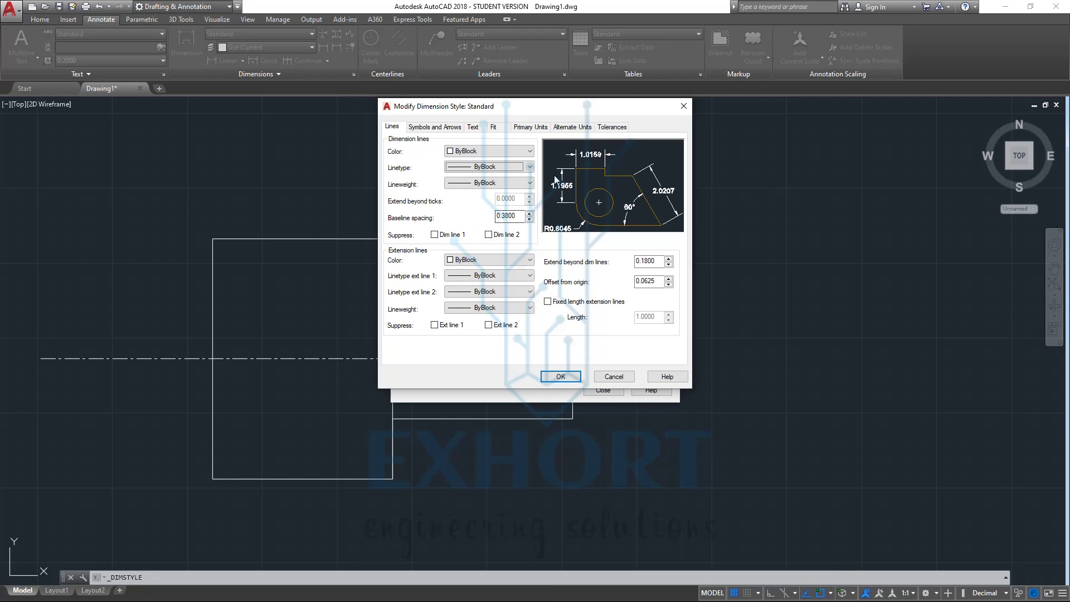
{"action": "left_click", "coordinate": [477, 260]}
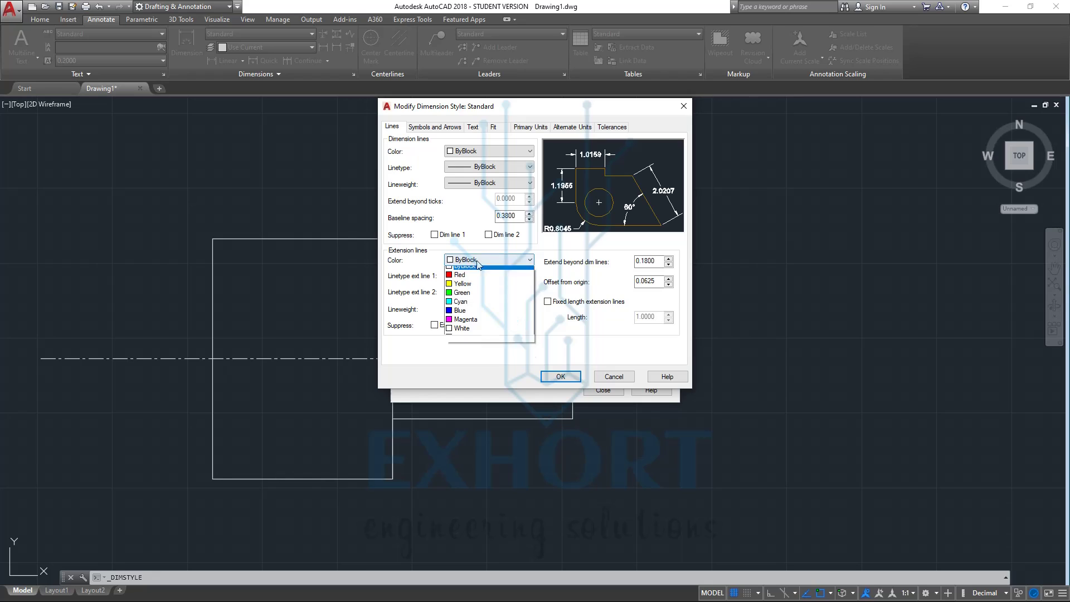
{"action": "left_click", "coordinate": [472, 261]}
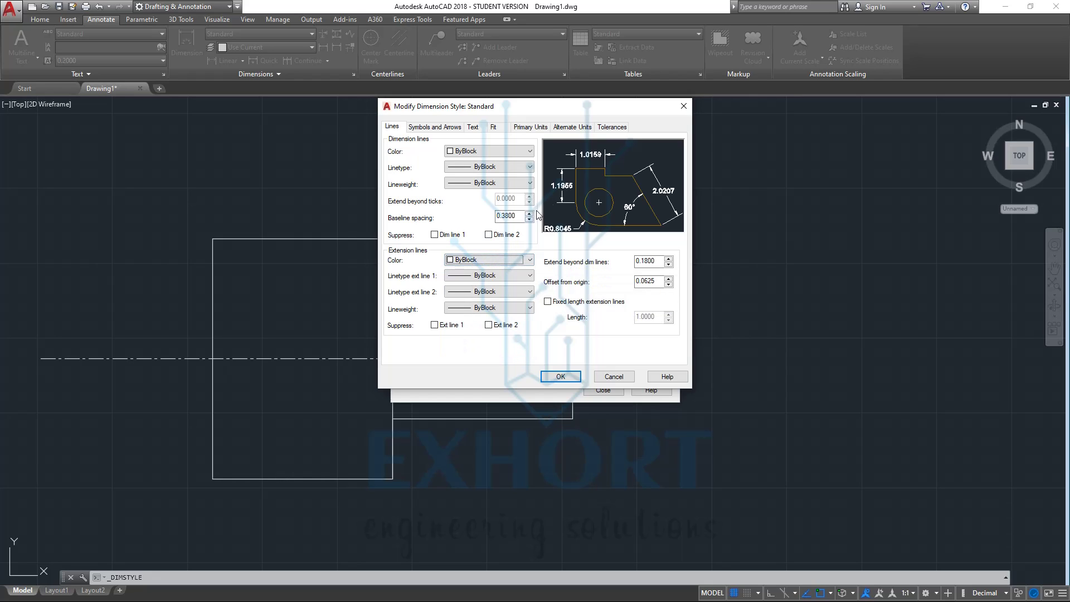
{"action": "left_click", "coordinate": [482, 260]}
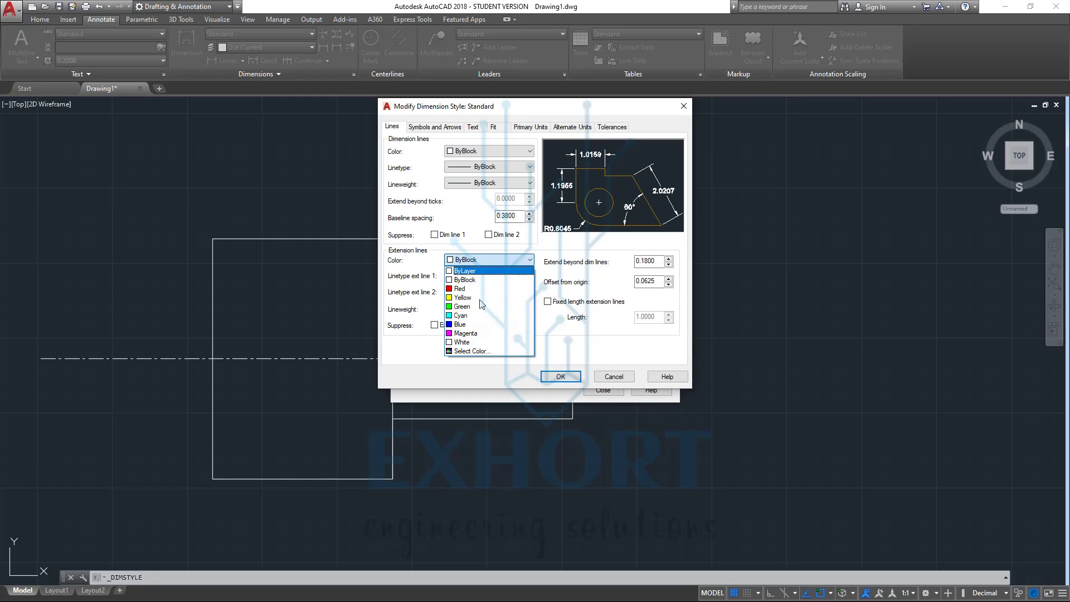
{"action": "left_click", "coordinate": [493, 265]}
Use Closed filled for the first, second and leader arrowheads of the Standard dimension style
{"action": "left_click", "coordinate": [435, 127]}
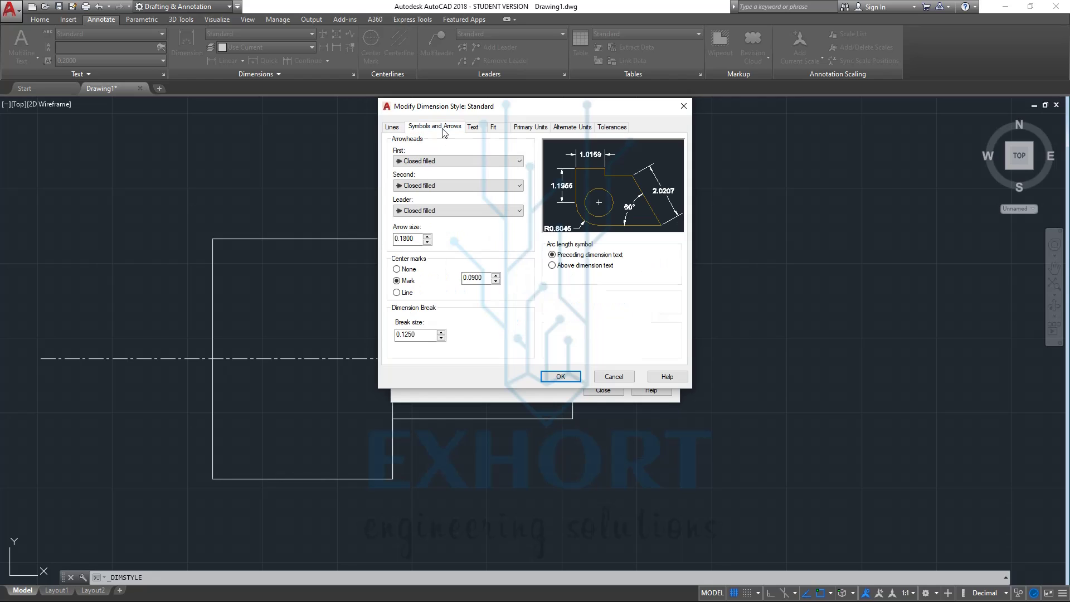
{"action": "left_click", "coordinate": [435, 161]}
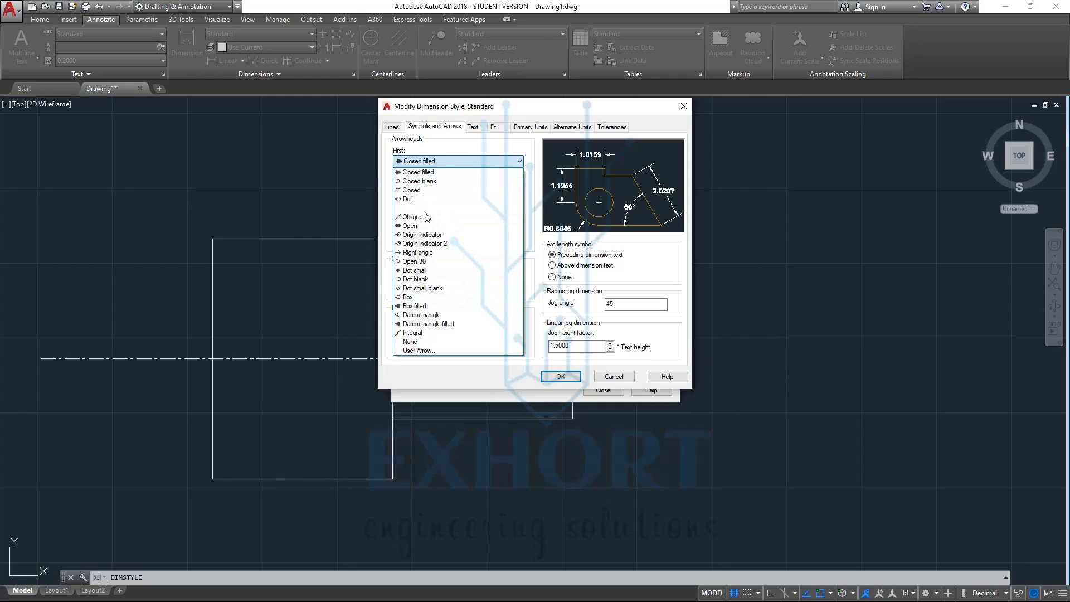
{"action": "left_click", "coordinate": [433, 171]}
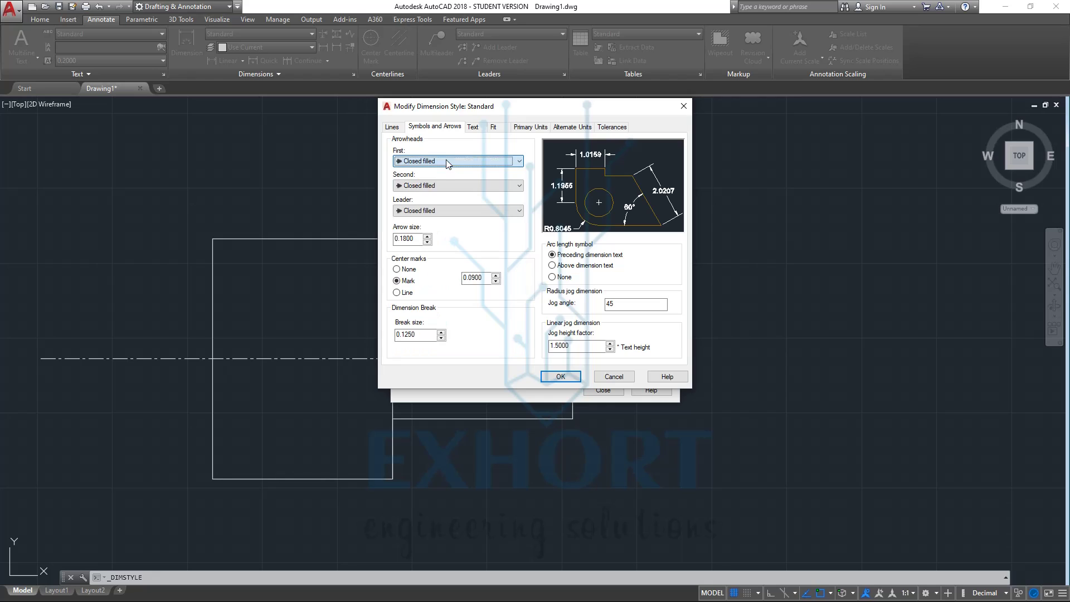
{"action": "left_click", "coordinate": [421, 186]}
{"action": "left_click", "coordinate": [421, 196]}
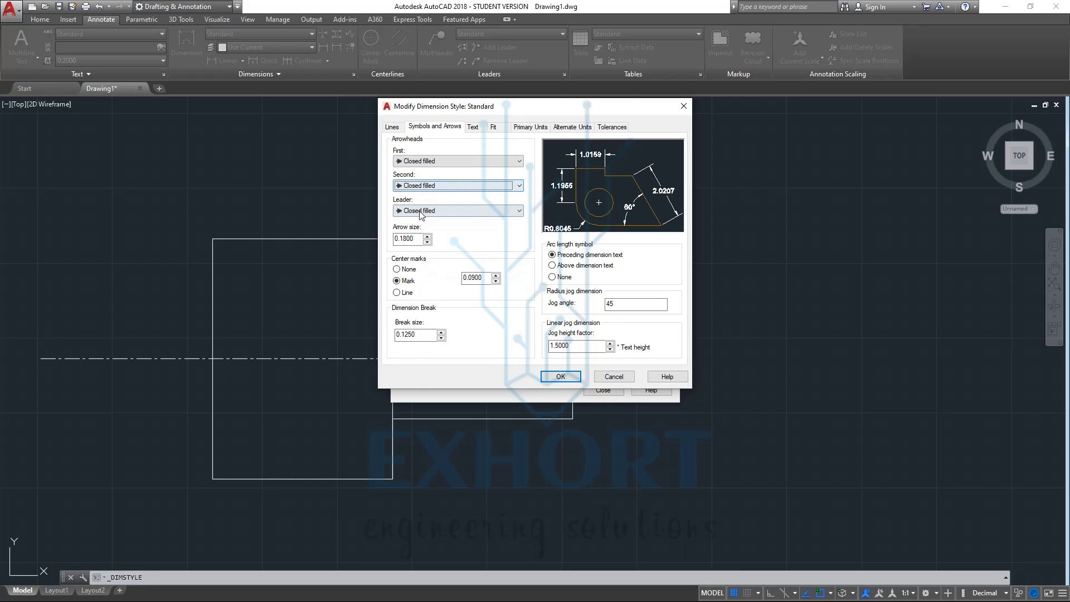
{"action": "left_click", "coordinate": [423, 211]}
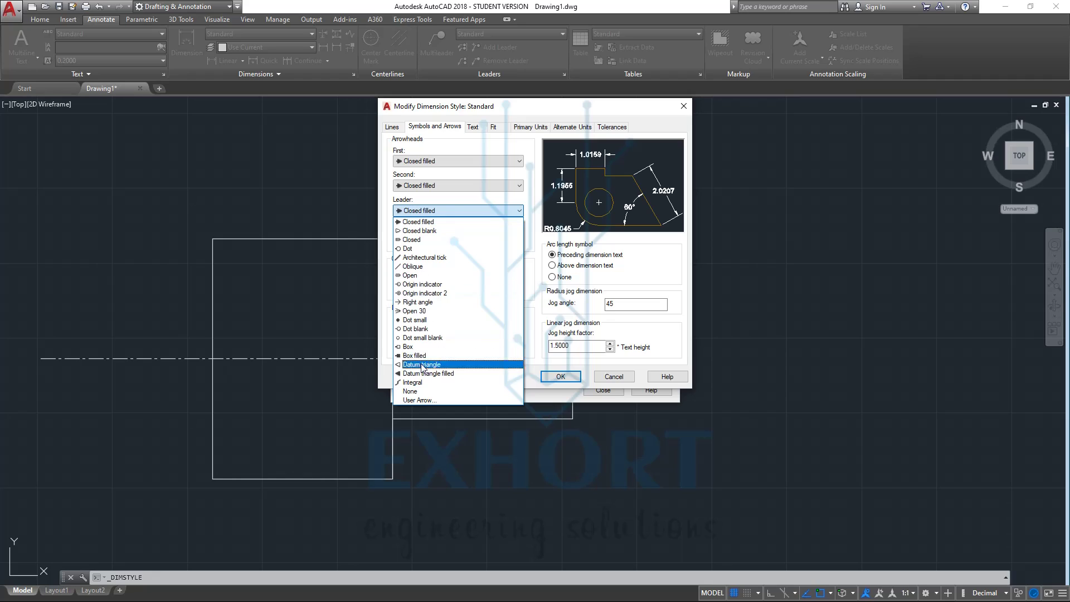
{"action": "left_click", "coordinate": [441, 212]}
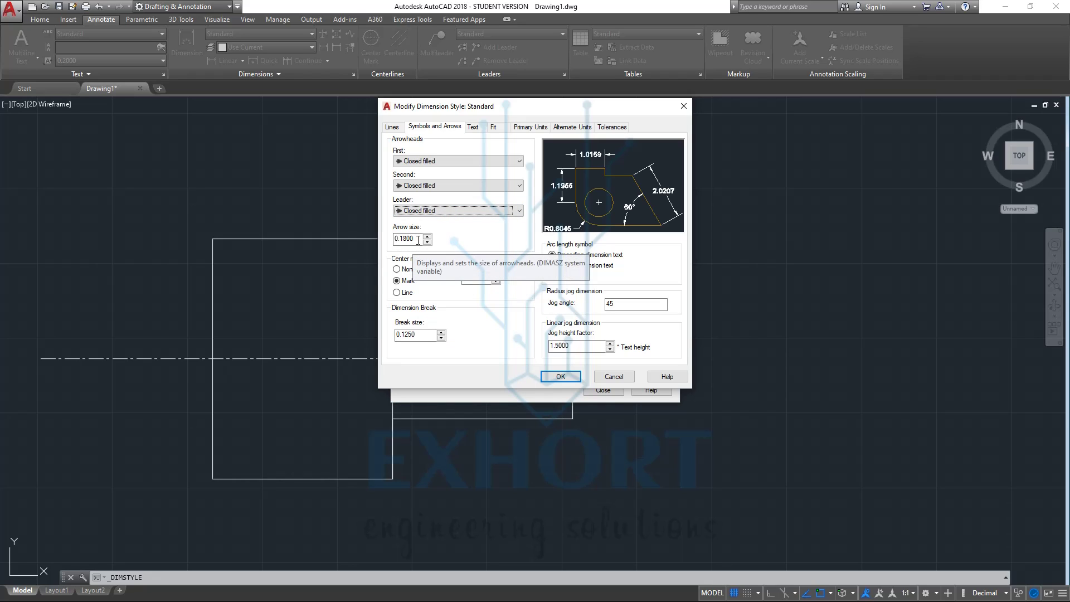
Set the dimension style's arrow size to 3
{"action": "left_click_drag", "start_coordinate": [418, 238], "coordinate": [401, 238]}
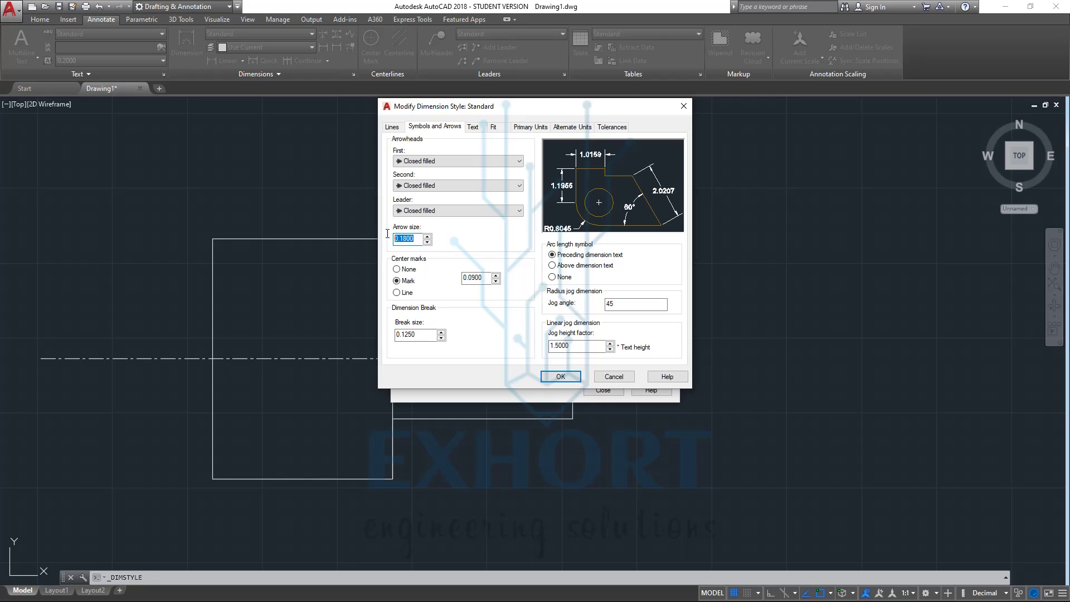
{"action": "type", "text": "3"}
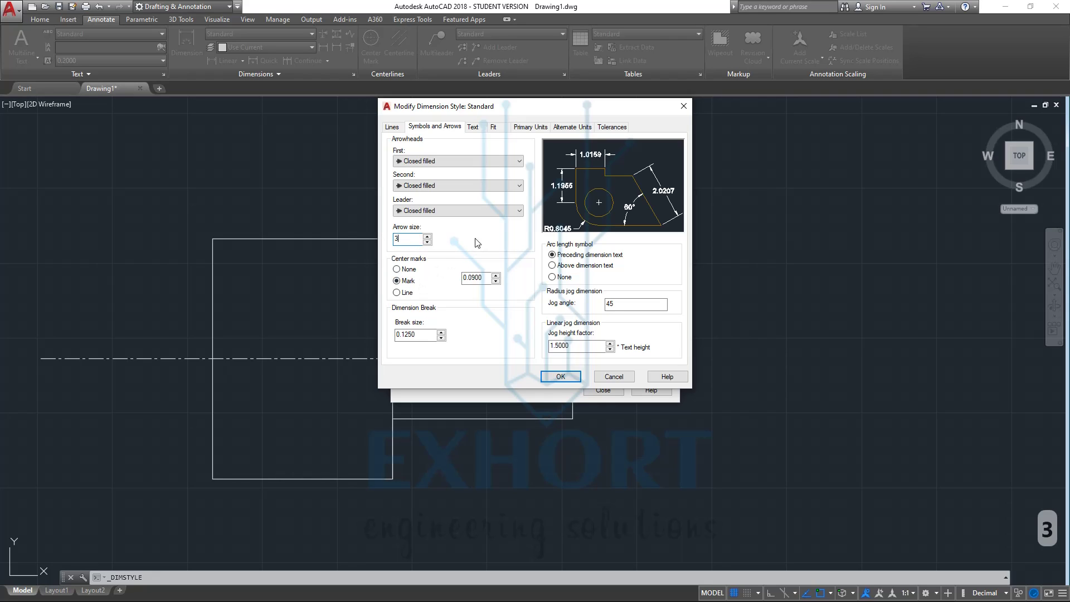
{"action": "left_click", "coordinate": [583, 344]}
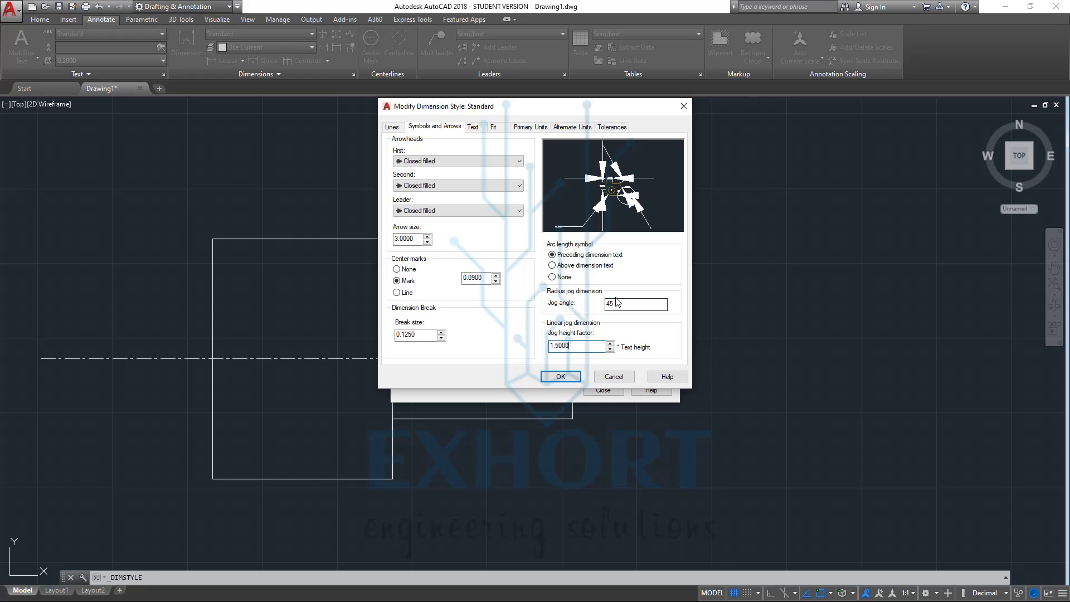
Set the dimension style's text height to 5
{"action": "left_click", "coordinate": [474, 127]}
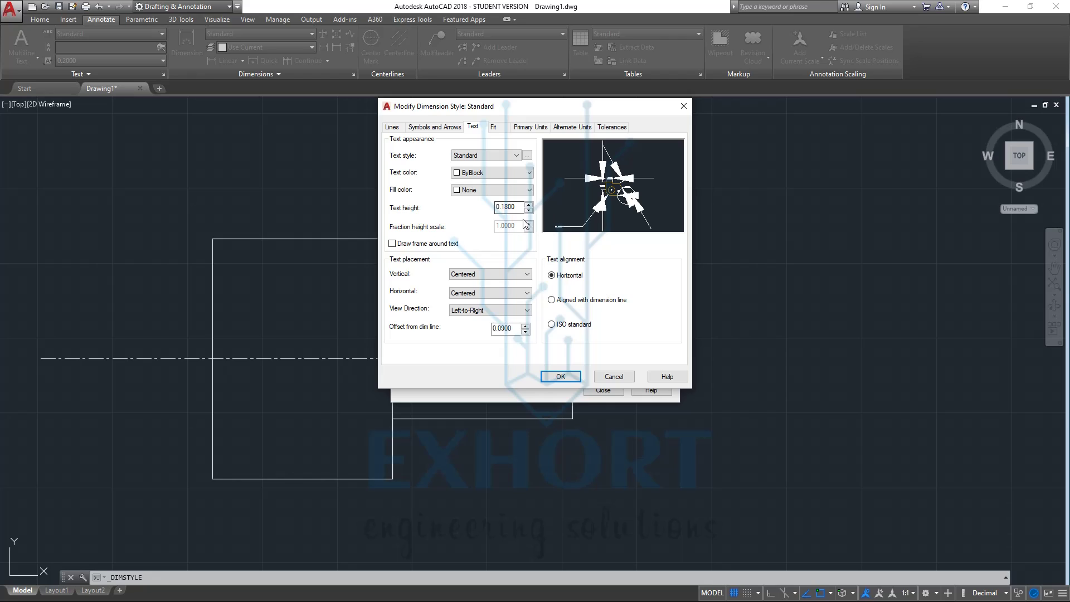
{"action": "left_click_drag", "start_coordinate": [517, 207], "coordinate": [512, 207]}
{"action": "type", "text": "5"}
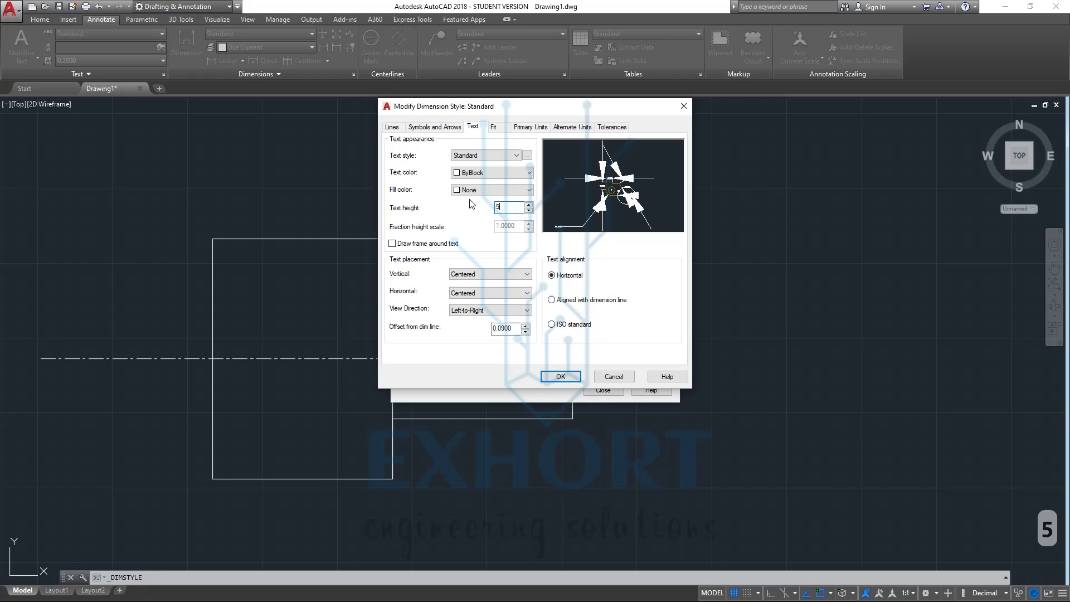
Enable a frame around the dimension text and set the primary linear units to Decimal with 0.00 precision
{"action": "left_click", "coordinate": [493, 248]}
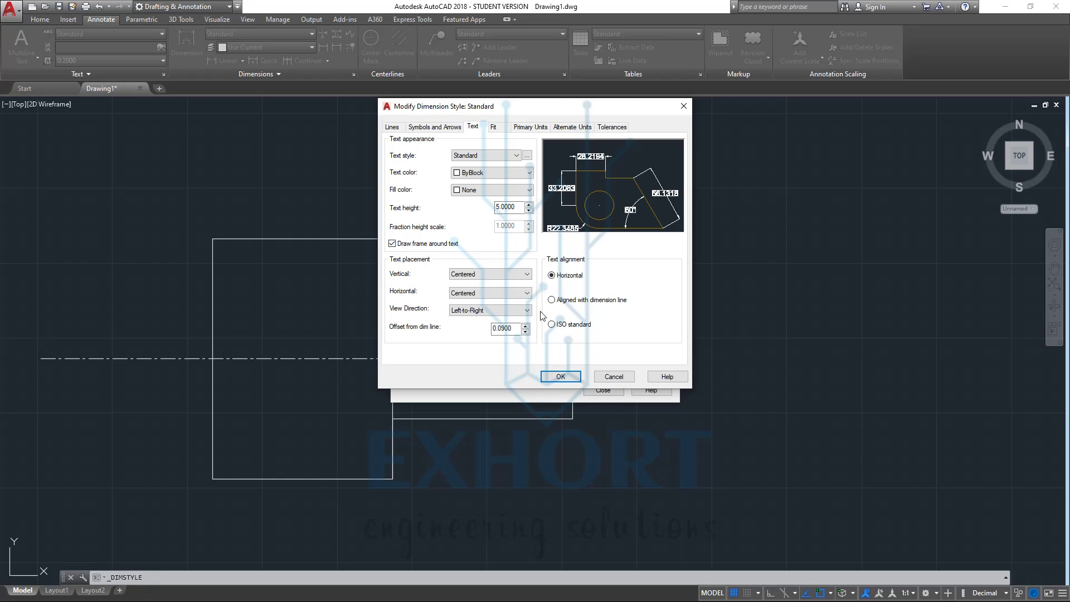
{"action": "left_click", "coordinate": [493, 127]}
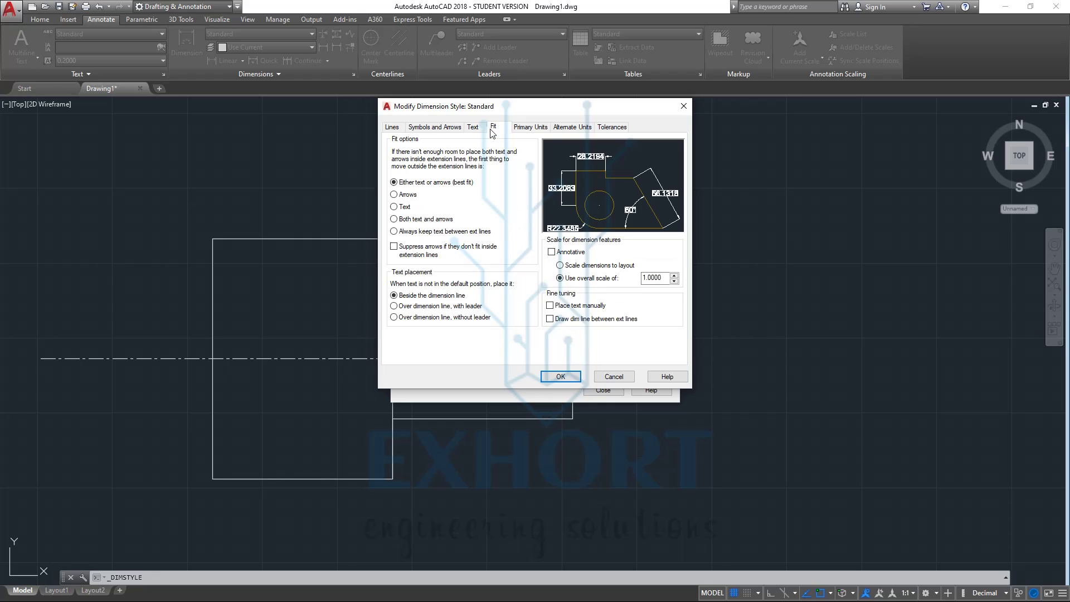
{"action": "left_click", "coordinate": [527, 127]}
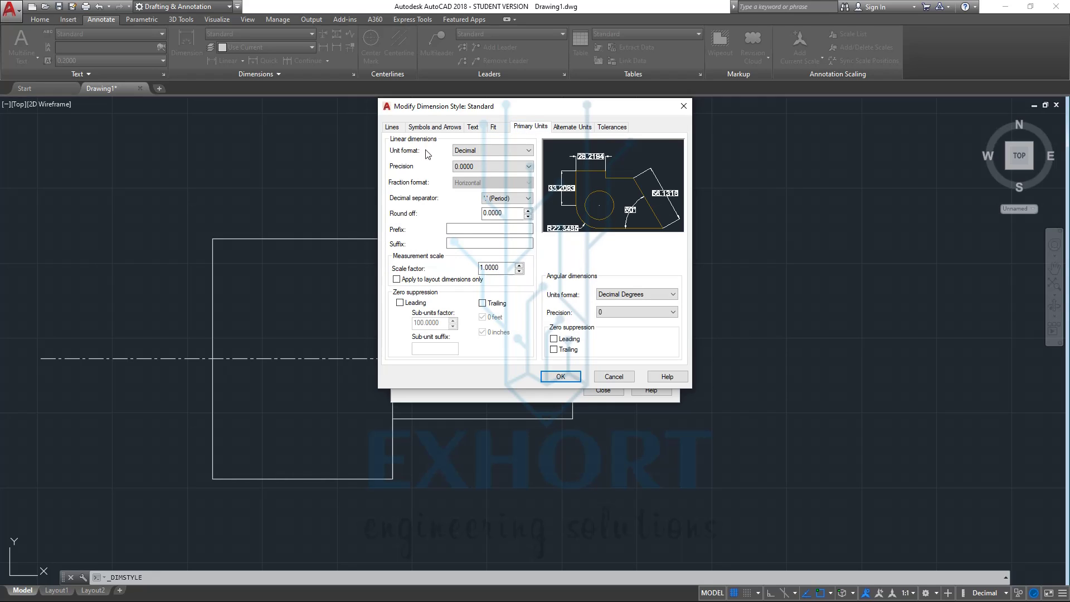
{"action": "left_click", "coordinate": [511, 169]}
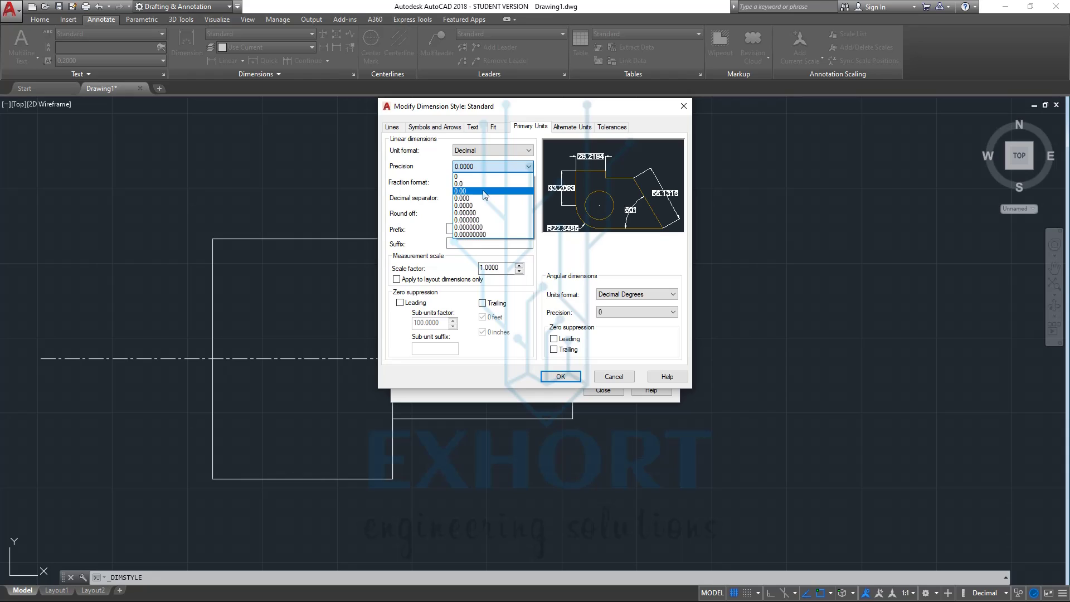
{"action": "left_click", "coordinate": [483, 192]}
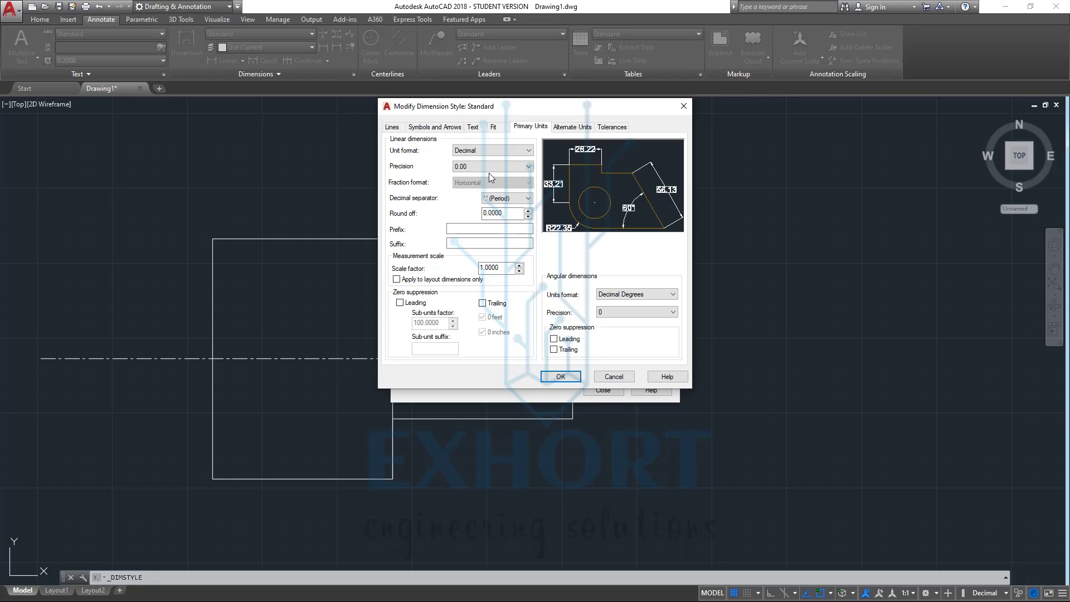
{"action": "left_click", "coordinate": [490, 150]}
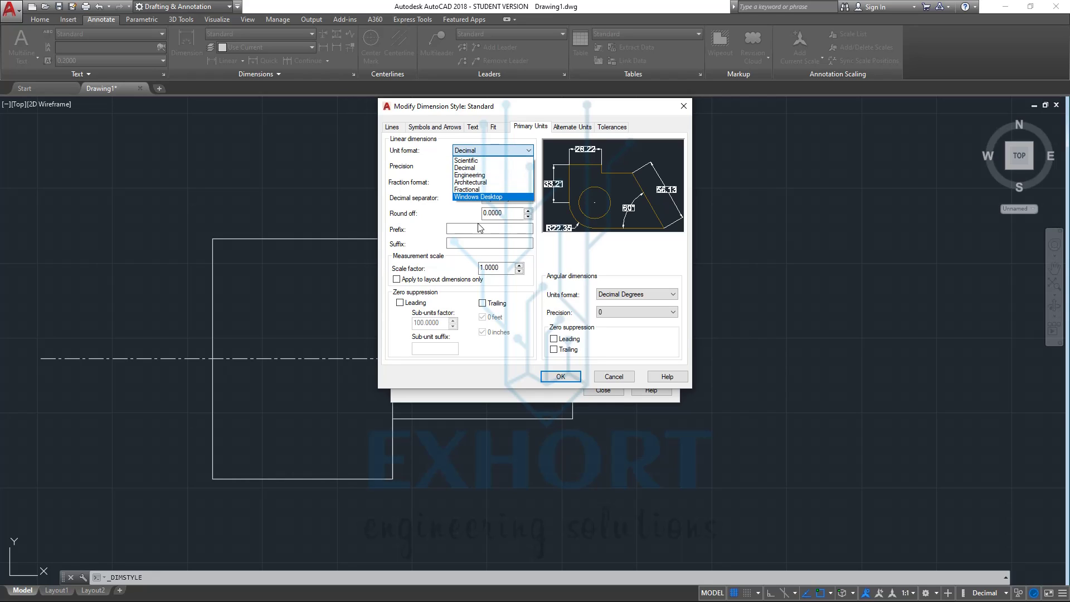
{"action": "left_click", "coordinate": [468, 168]}
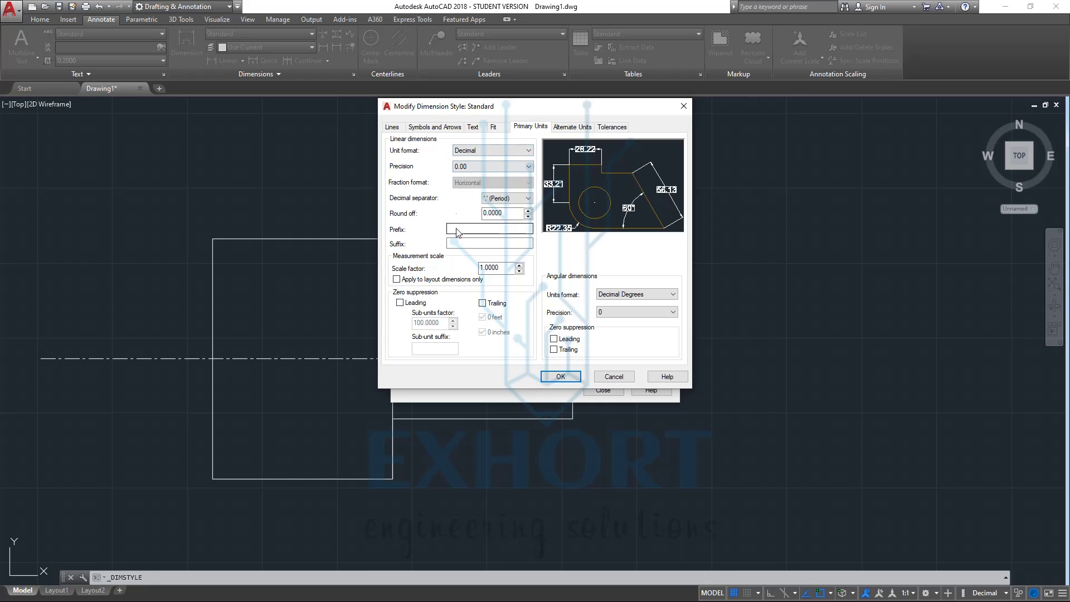
Accept the changes to the Standard dimension style, make it the current style and close the style manager
{"action": "left_click", "coordinate": [576, 127]}
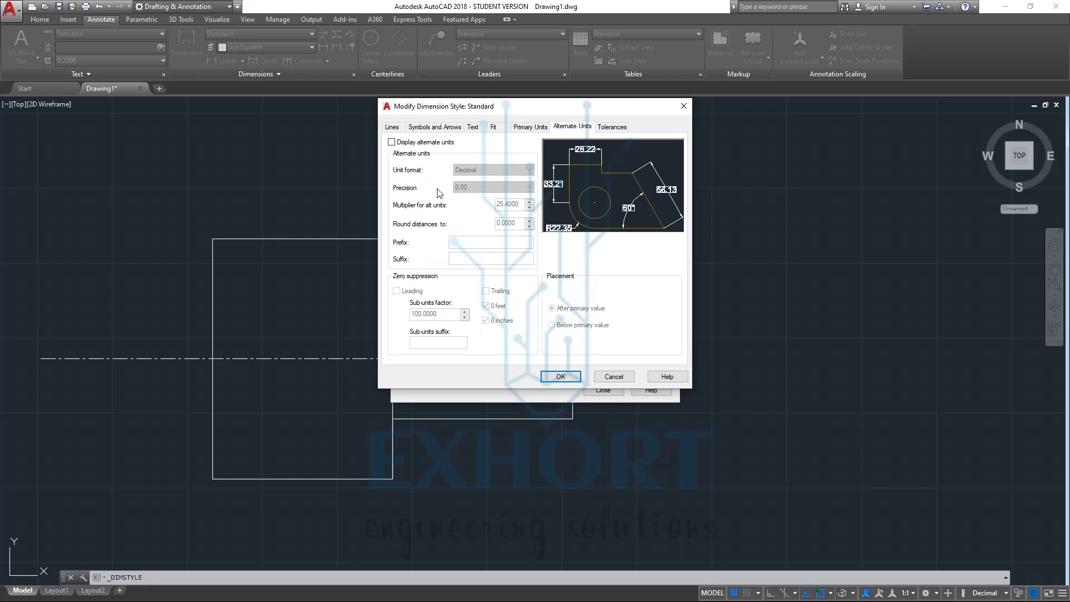
{"action": "left_click", "coordinate": [610, 127]}
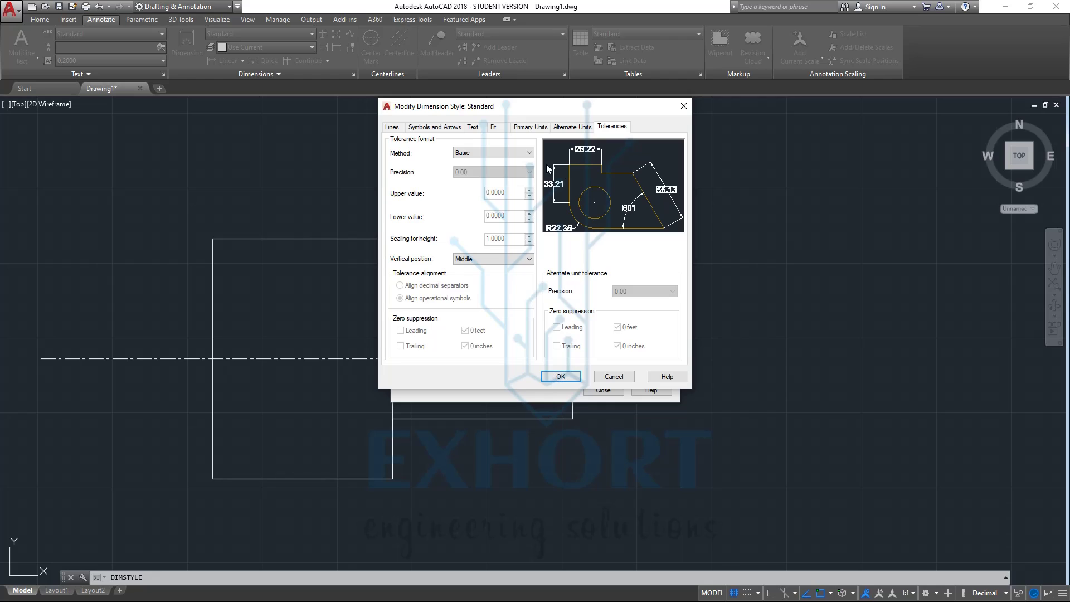
{"action": "left_click", "coordinate": [470, 128]}
{"action": "left_click", "coordinate": [447, 127]}
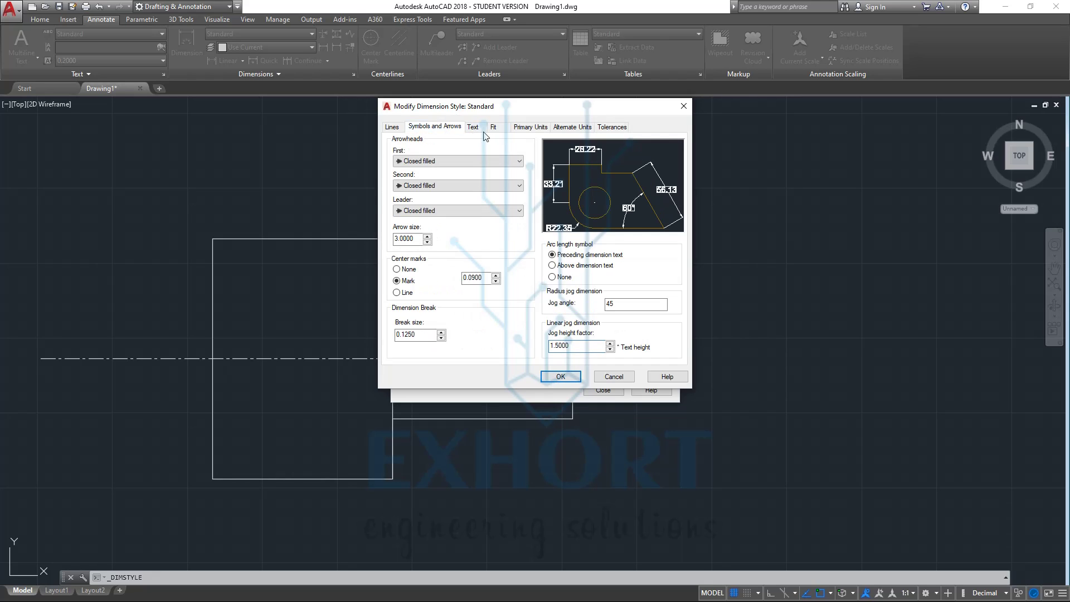
{"action": "left_click", "coordinate": [530, 127]}
{"action": "left_click", "coordinate": [560, 377]}
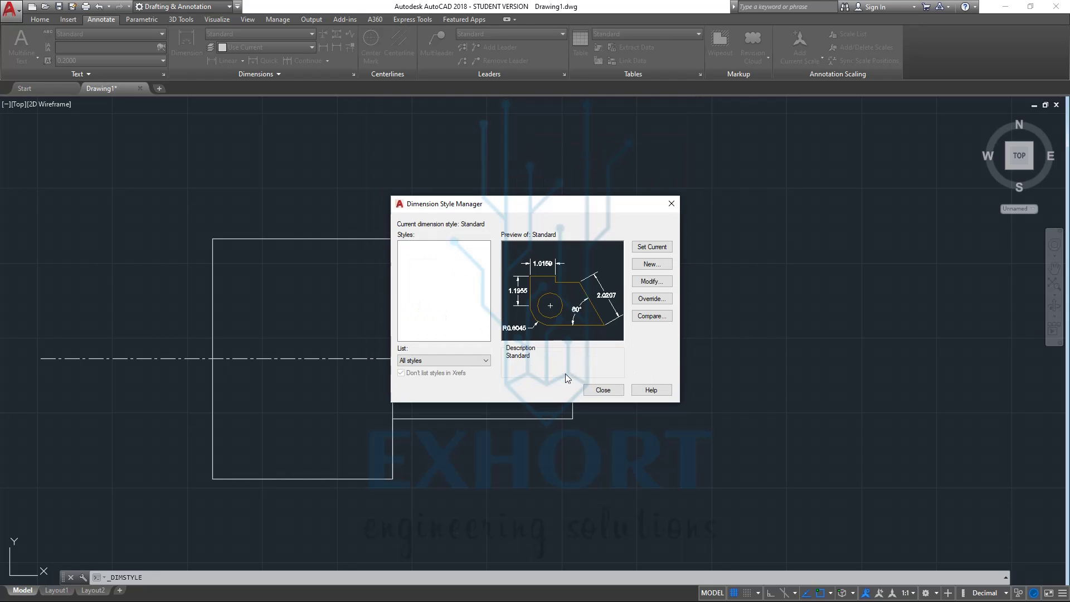
{"action": "left_click", "coordinate": [656, 251]}
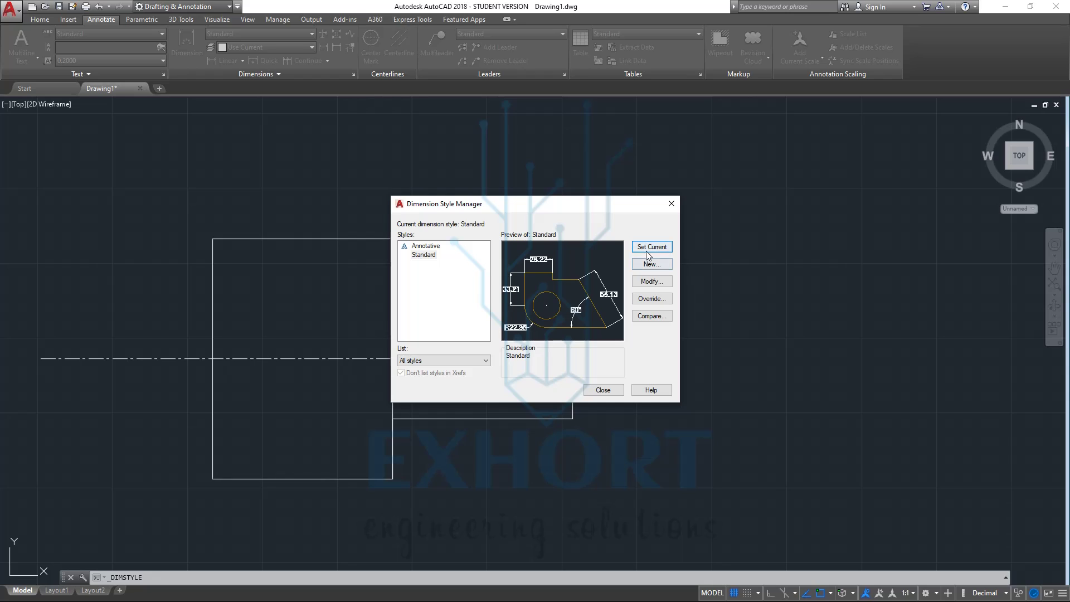
{"action": "left_click", "coordinate": [604, 389]}
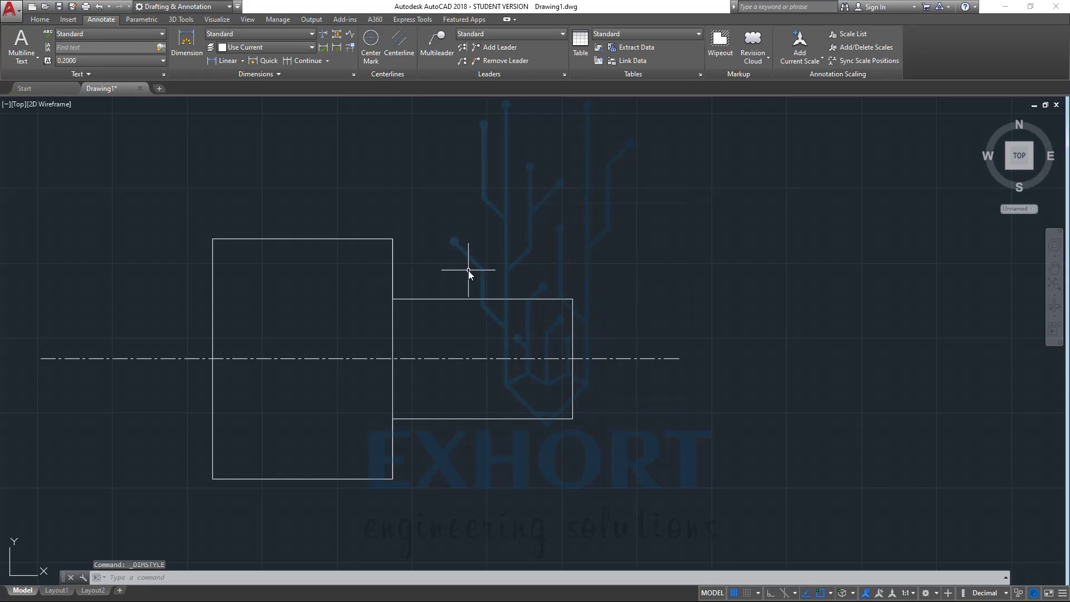
Add a linear dimension for the width of the large shaft section, placed above its upper edge
{"action": "left_click", "coordinate": [40, 19]}
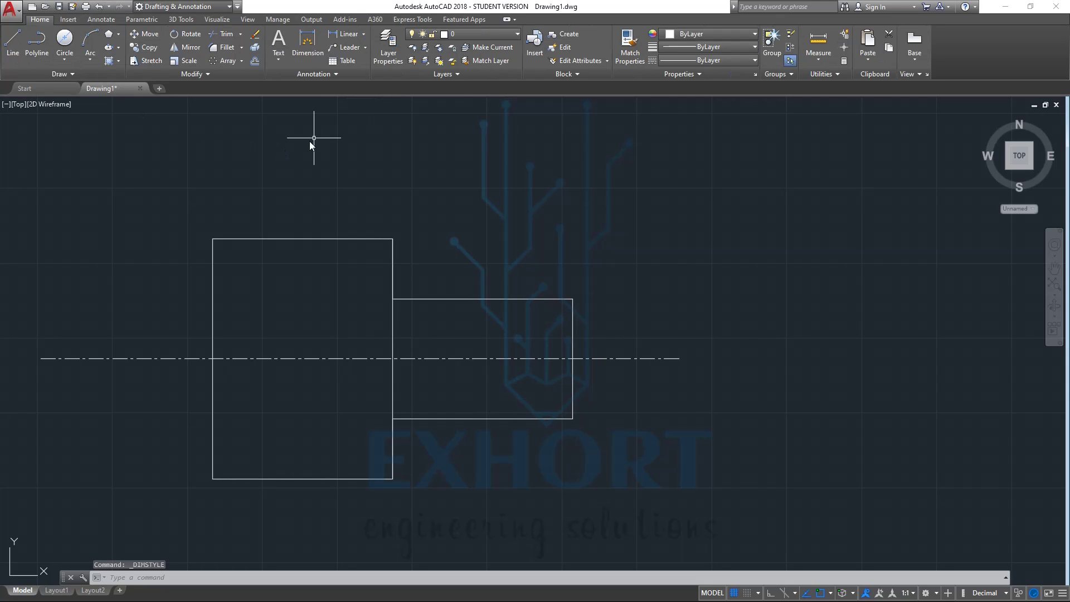
{"action": "left_click", "coordinate": [349, 34]}
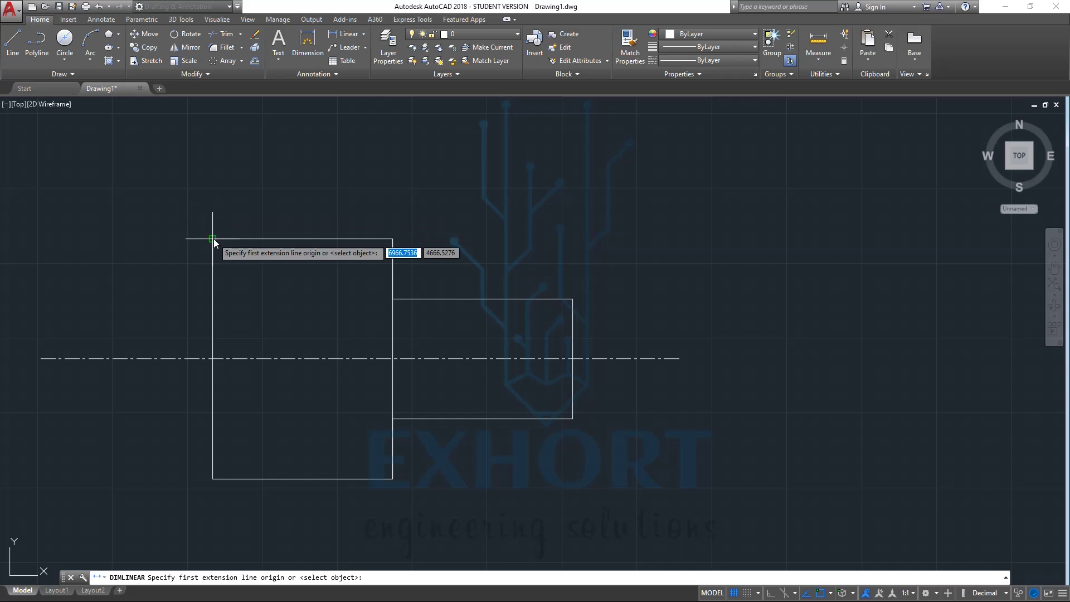
{"action": "left_click", "coordinate": [212, 239]}
{"action": "left_click", "coordinate": [392, 239]}
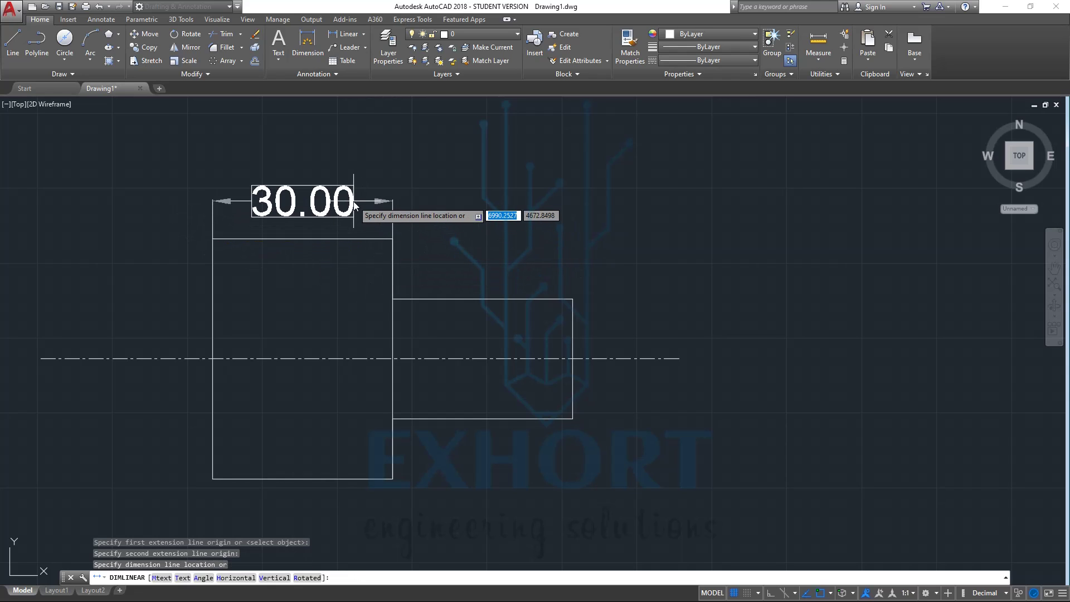
{"action": "left_click", "coordinate": [356, 191]}
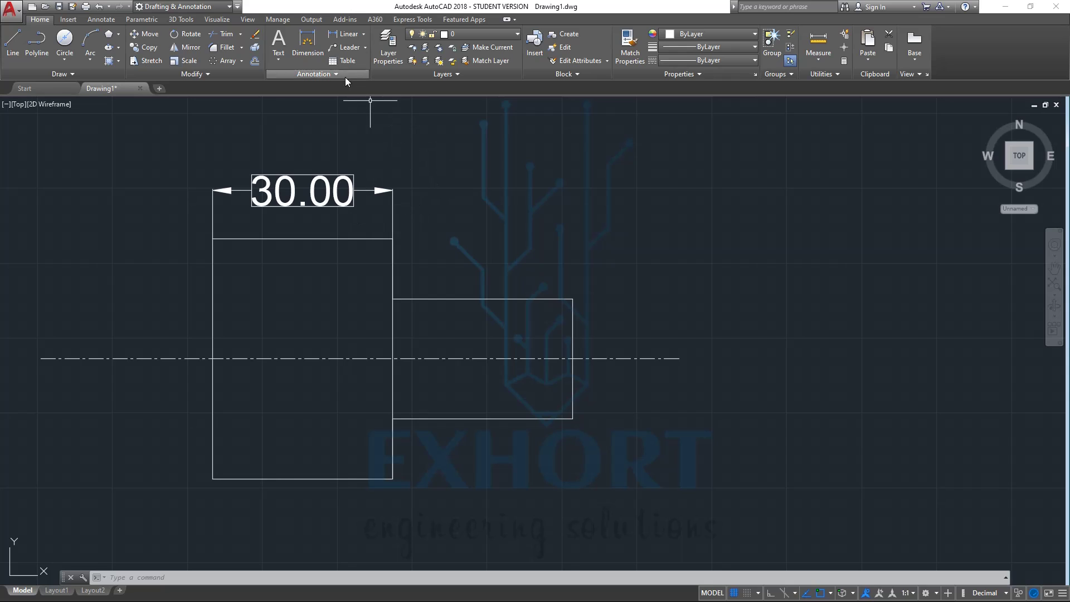
Dimension the height of the large shaft section beside its outer edge and the height of the small section beyond its free end
{"action": "left_click", "coordinate": [306, 51]}
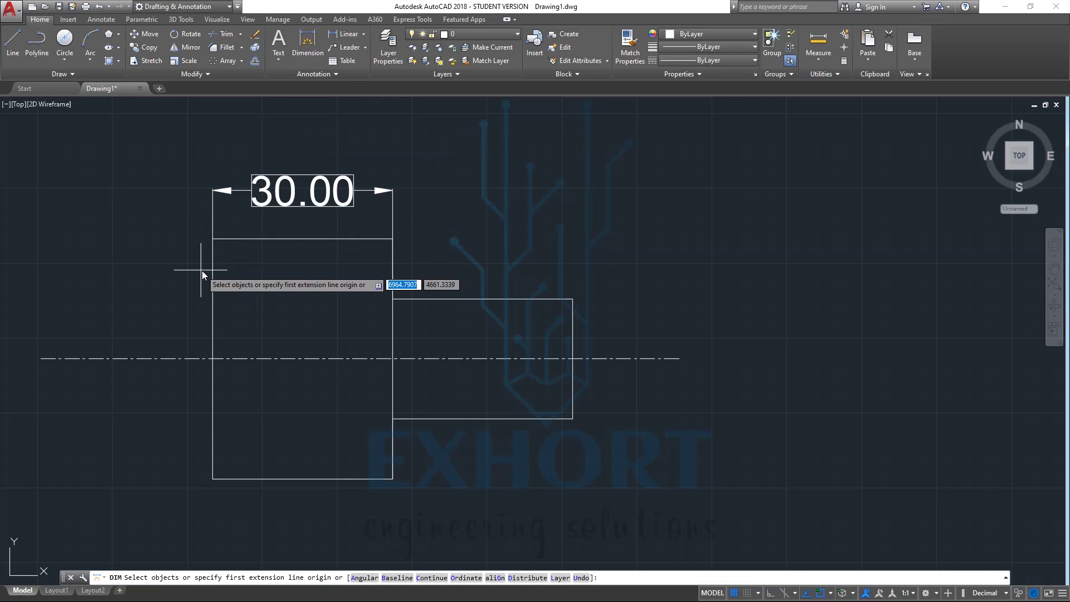
{"action": "left_click", "coordinate": [213, 238]}
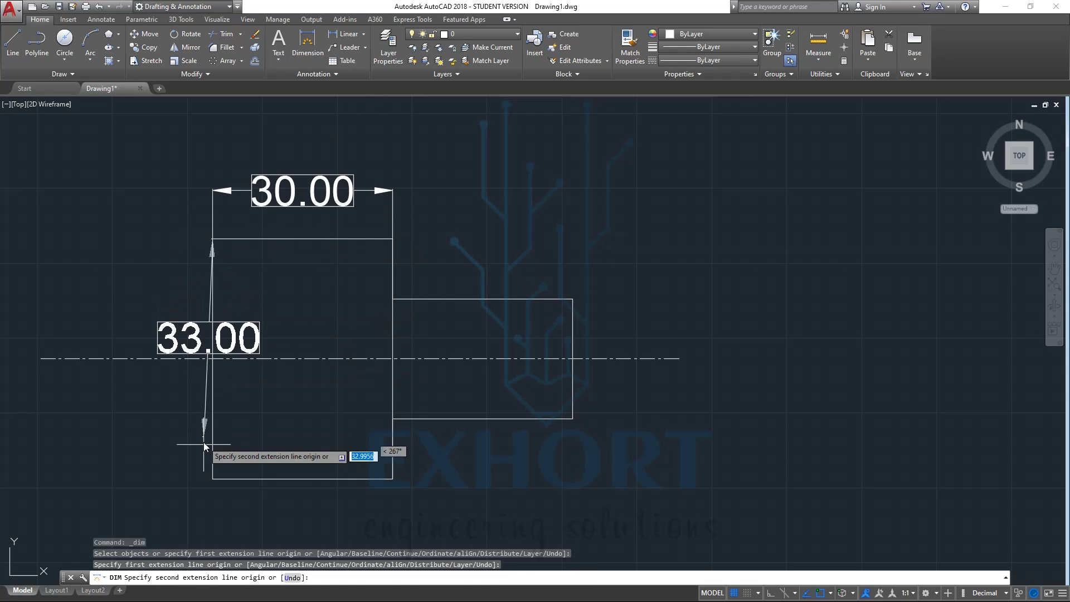
{"action": "left_click", "coordinate": [211, 477]}
{"action": "left_click", "coordinate": [99, 359]}
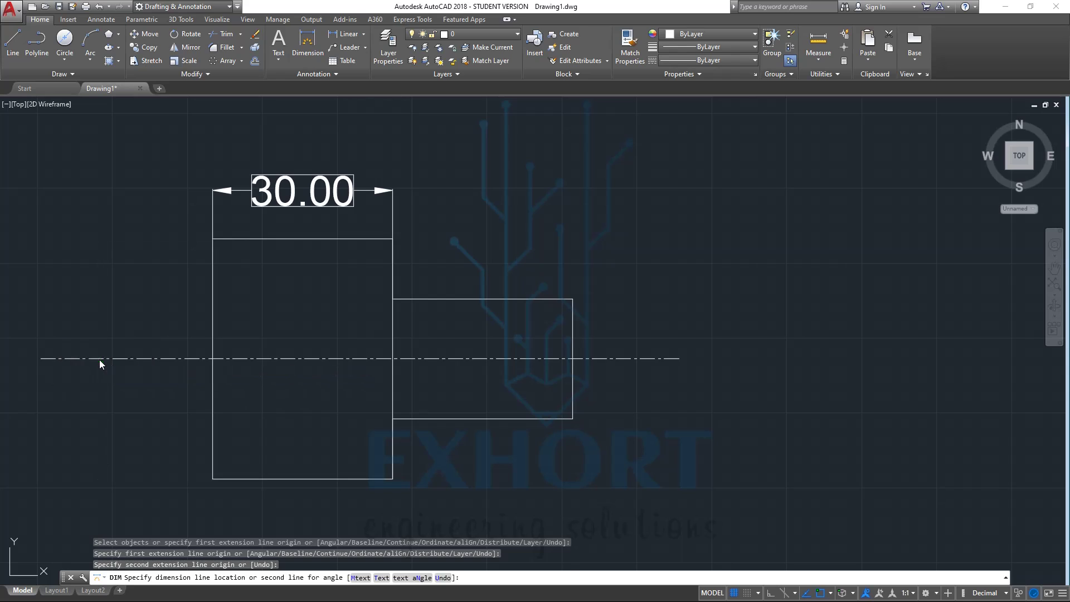
{"action": "key", "text": "Return"}
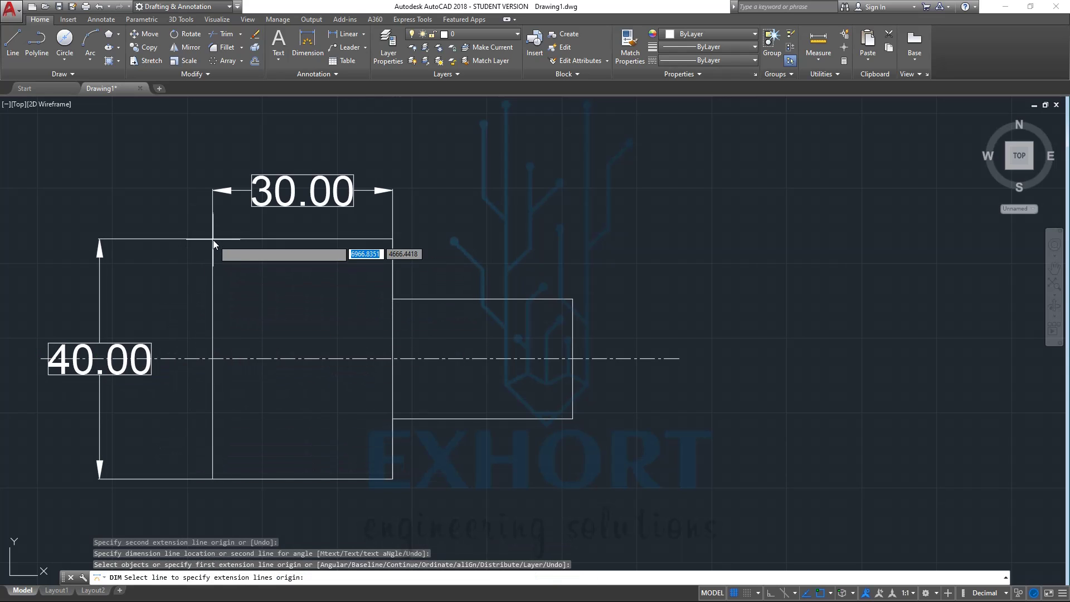
{"action": "key", "text": "Escape"}
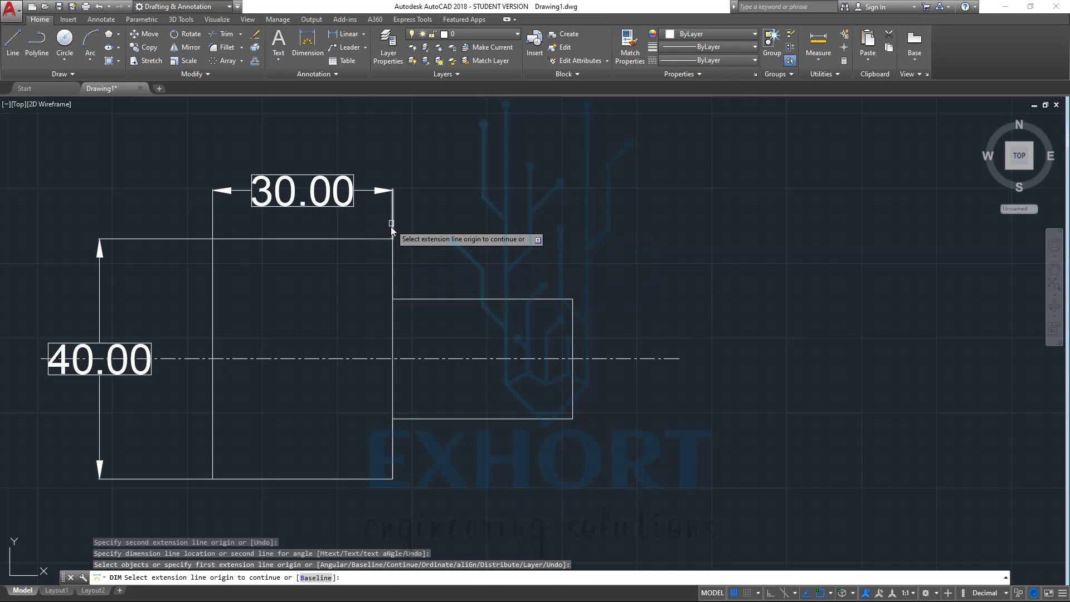
{"action": "left_click", "coordinate": [572, 333]}
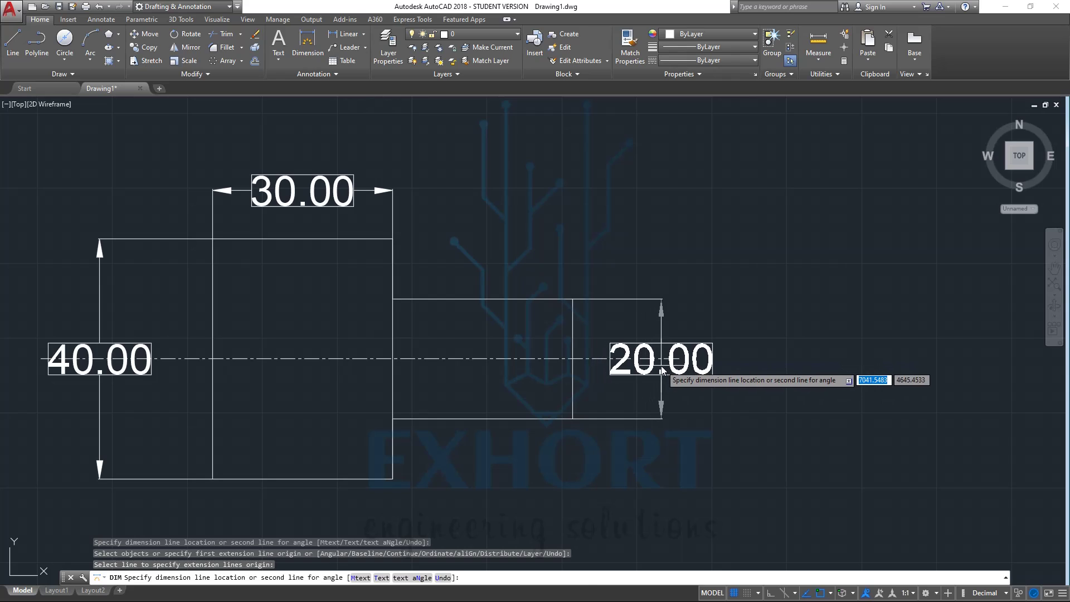
{"action": "left_click", "coordinate": [660, 348]}
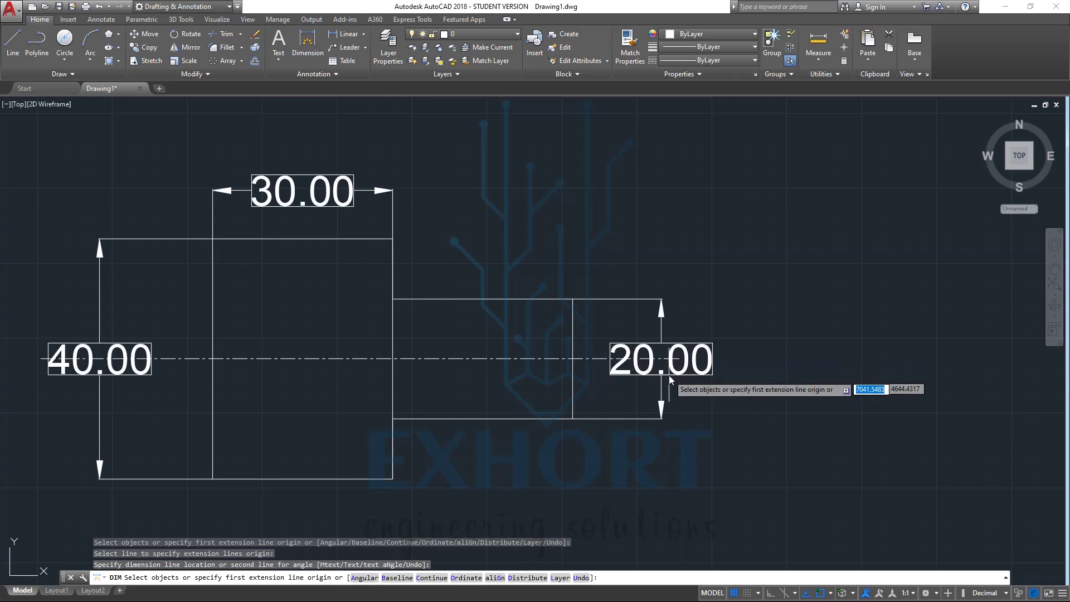
Dimension the length of the small shaft section from its outer upper corner to the shoulder, placing the dimension above it
{"action": "left_click", "coordinate": [305, 55]}
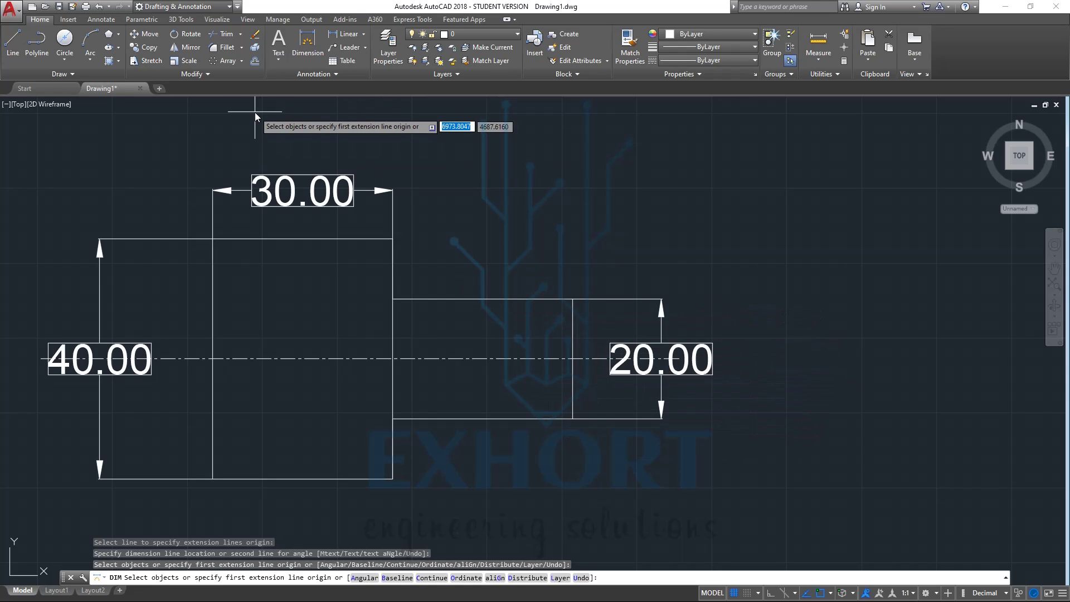
{"action": "left_click", "coordinate": [308, 48]}
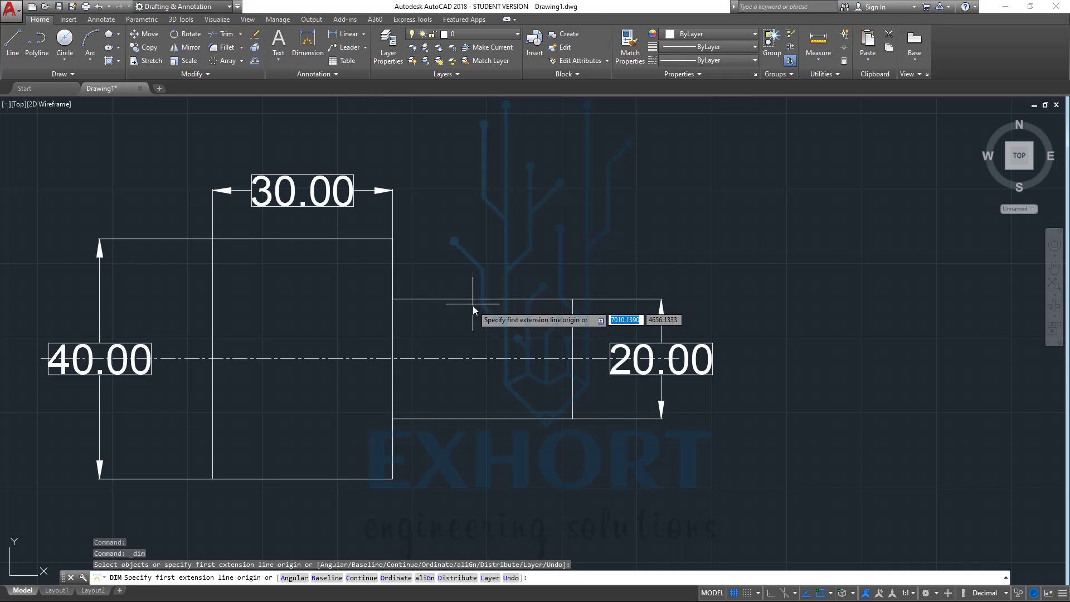
{"action": "left_click", "coordinate": [574, 303]}
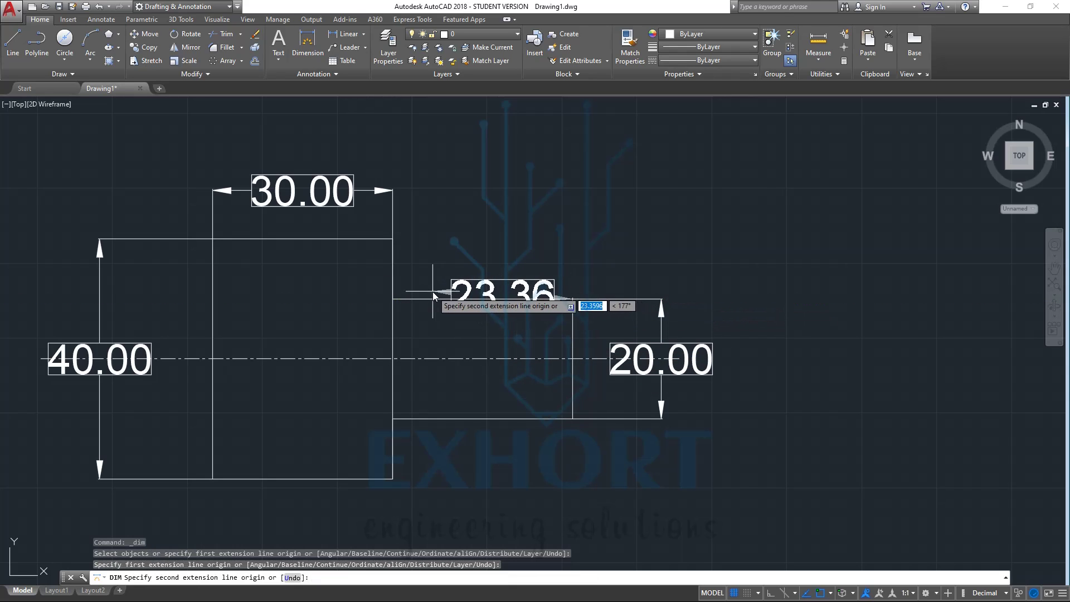
{"action": "left_click", "coordinate": [393, 300]}
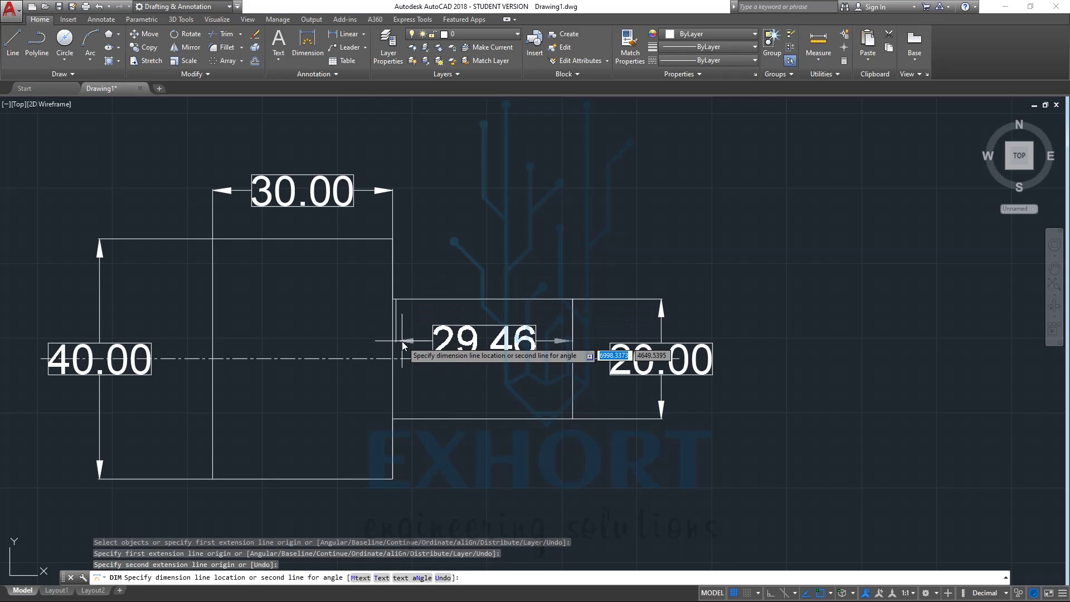
{"action": "key", "text": "ctrl+z"}
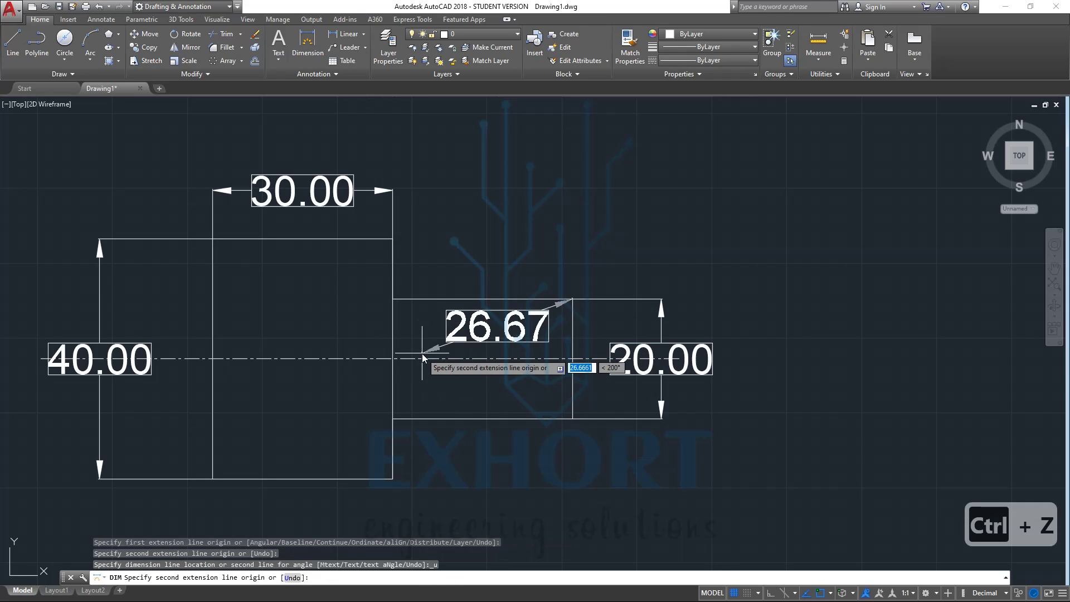
{"action": "left_click", "coordinate": [393, 300]}
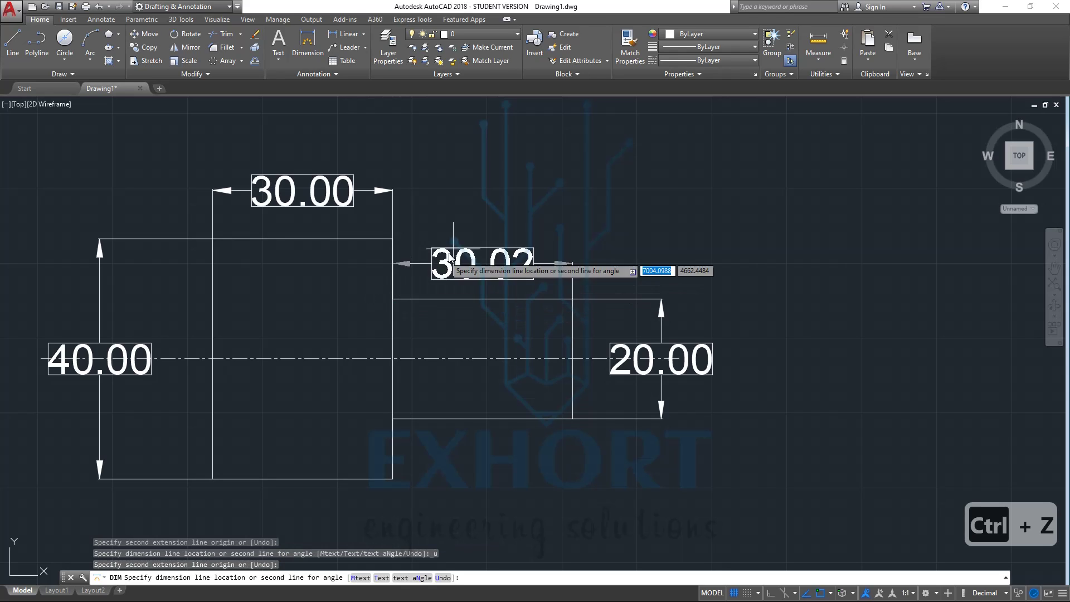
{"action": "left_click", "coordinate": [465, 243]}
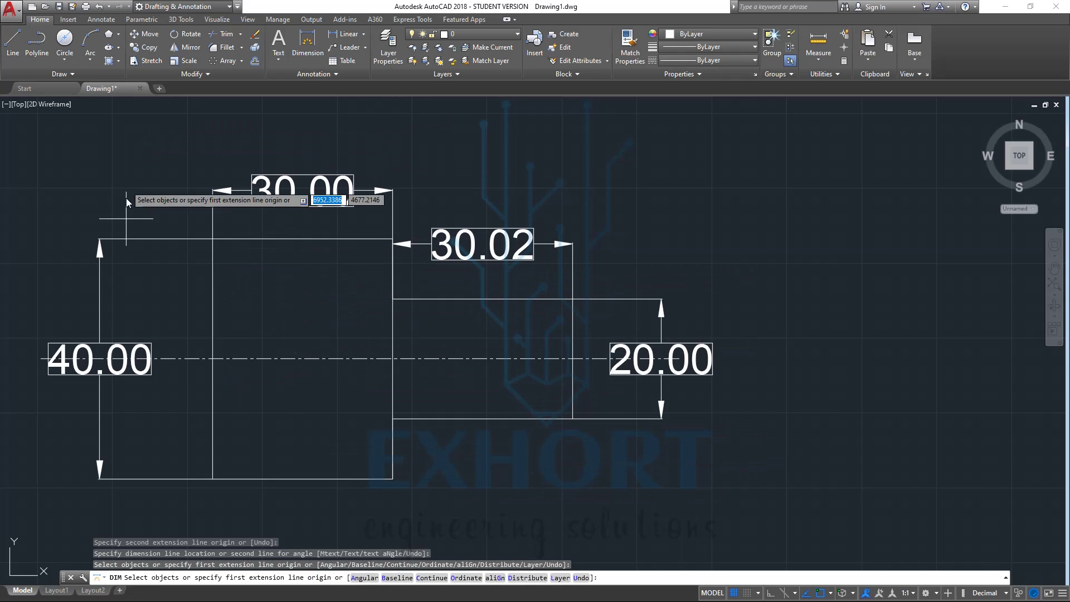
{"action": "key", "text": "Escape"}
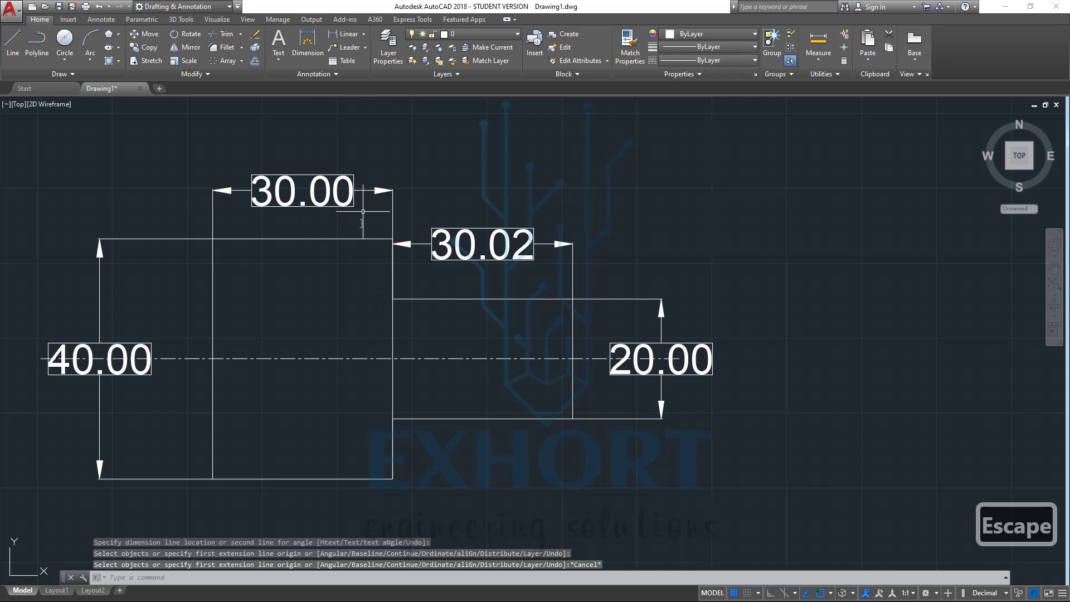
{"action": "left_click", "coordinate": [363, 35]}
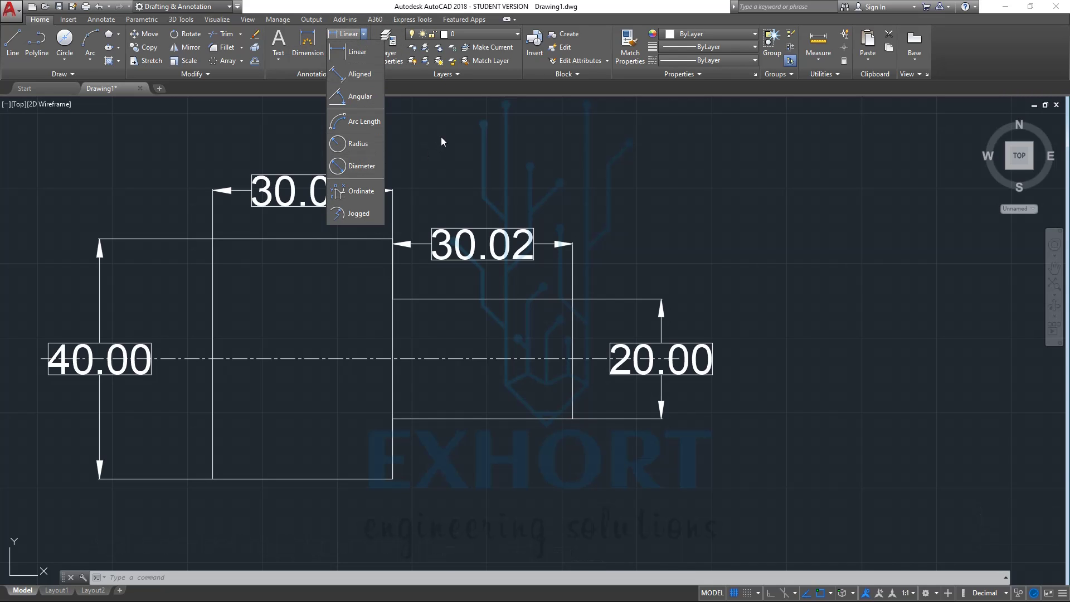
{"action": "key", "text": "Escape"}
{"action": "scroll", "coordinate": [390, 479], "scroll_direction": "down", "scroll_amount": 2}
{"action": "scroll", "coordinate": [389, 488], "scroll_direction": "down", "scroll_amount": 5}
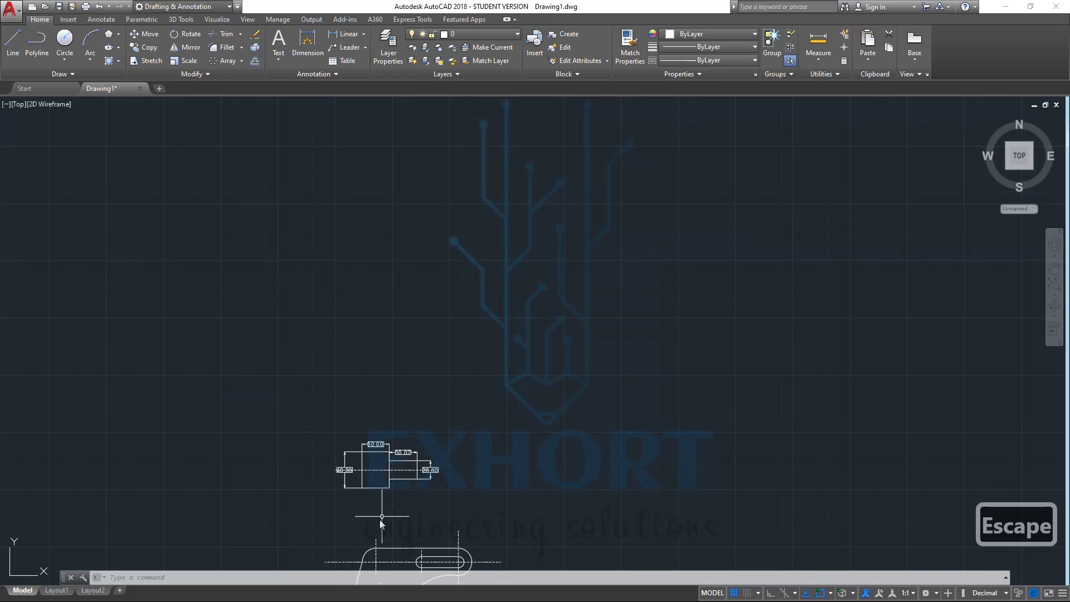
{"action": "scroll", "coordinate": [397, 212], "scroll_direction": "down", "scroll_amount": 1}
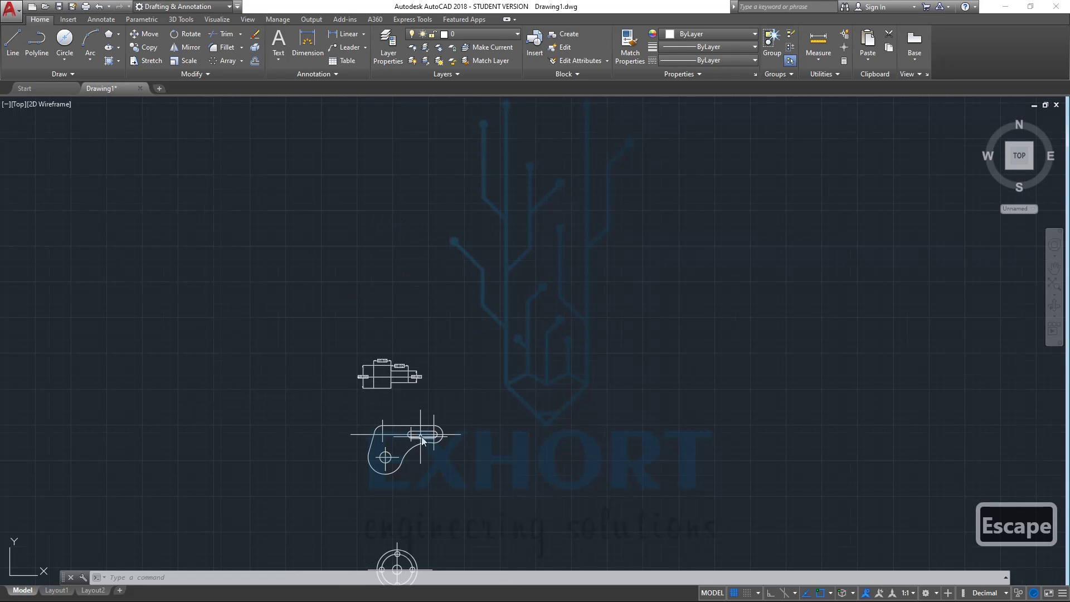
Open the Standard dimension style for modification and set its arrow size to 1
{"action": "scroll", "coordinate": [421, 440], "scroll_direction": "up", "scroll_amount": 4}
{"action": "scroll", "coordinate": [348, 535], "scroll_direction": "up", "scroll_amount": 4}
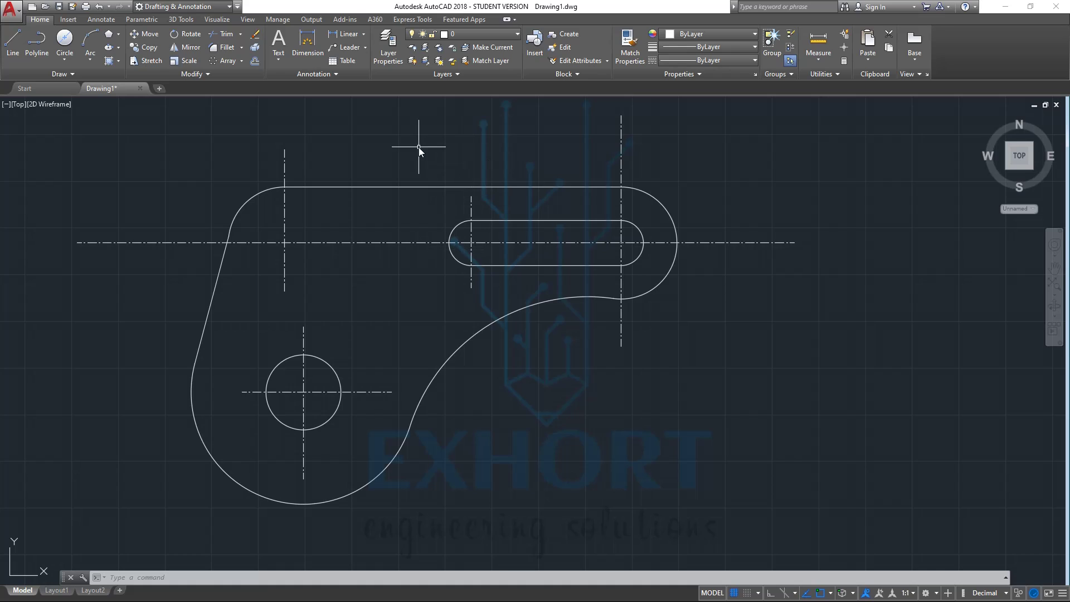
{"action": "left_click", "coordinate": [101, 19]}
{"action": "left_click", "coordinate": [279, 34]}
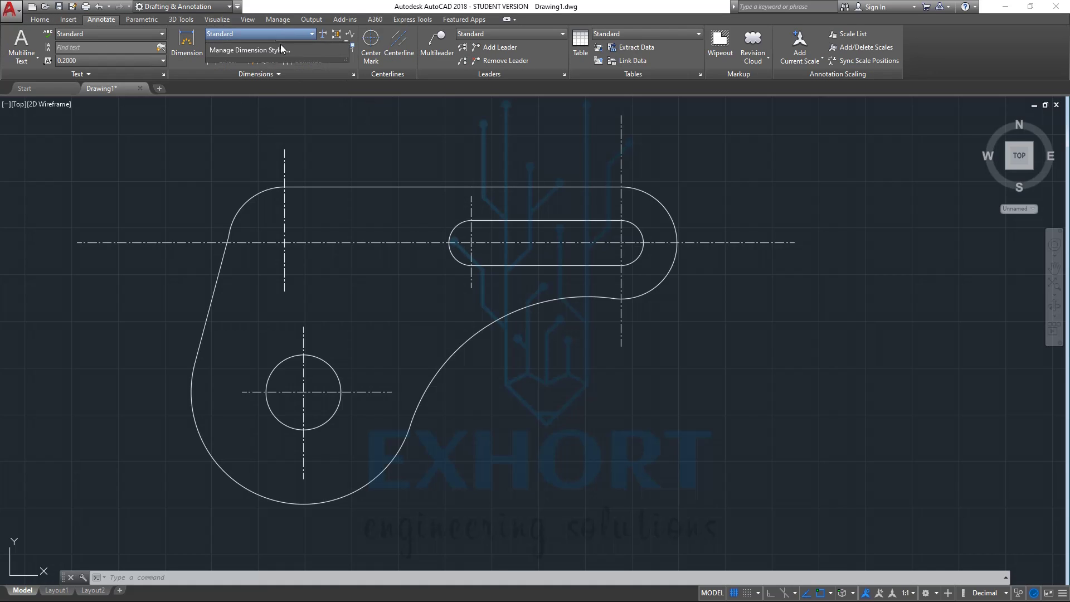
{"action": "left_click", "coordinate": [269, 102]}
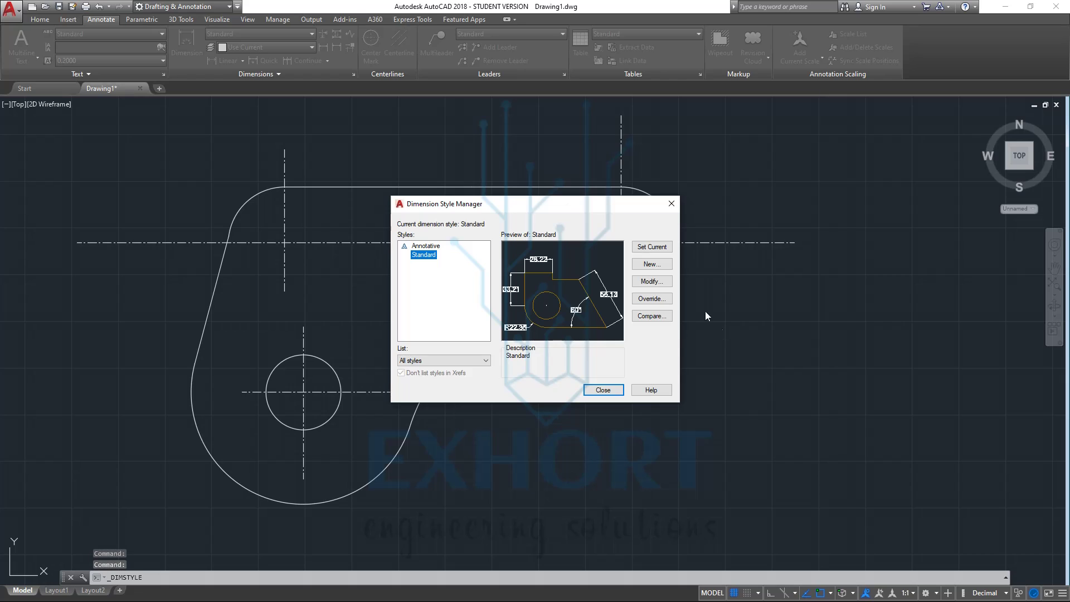
{"action": "left_click", "coordinate": [651, 281]}
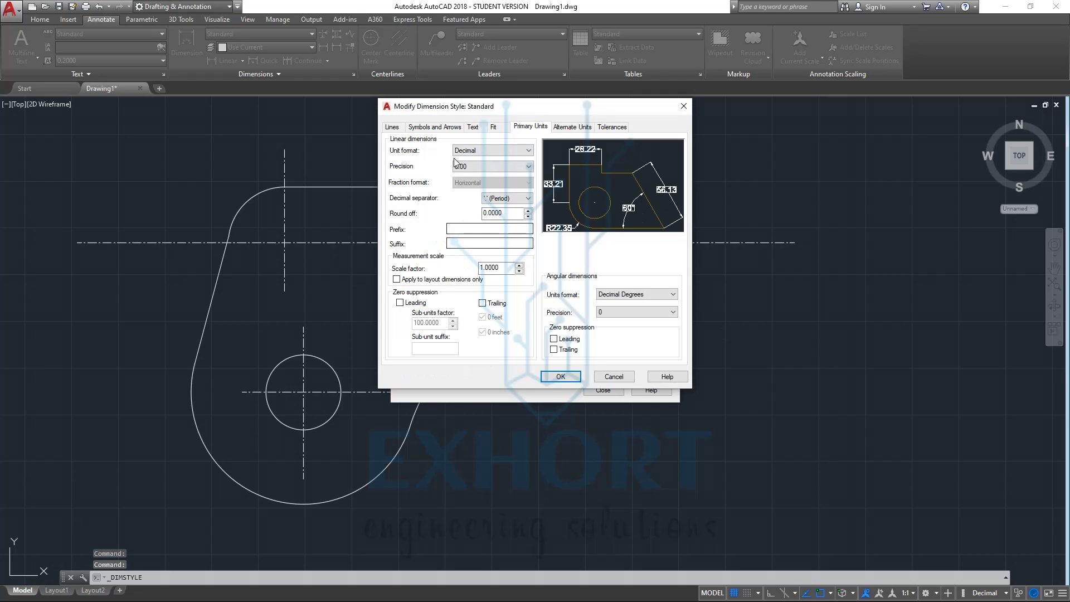
{"action": "left_click", "coordinate": [433, 126]}
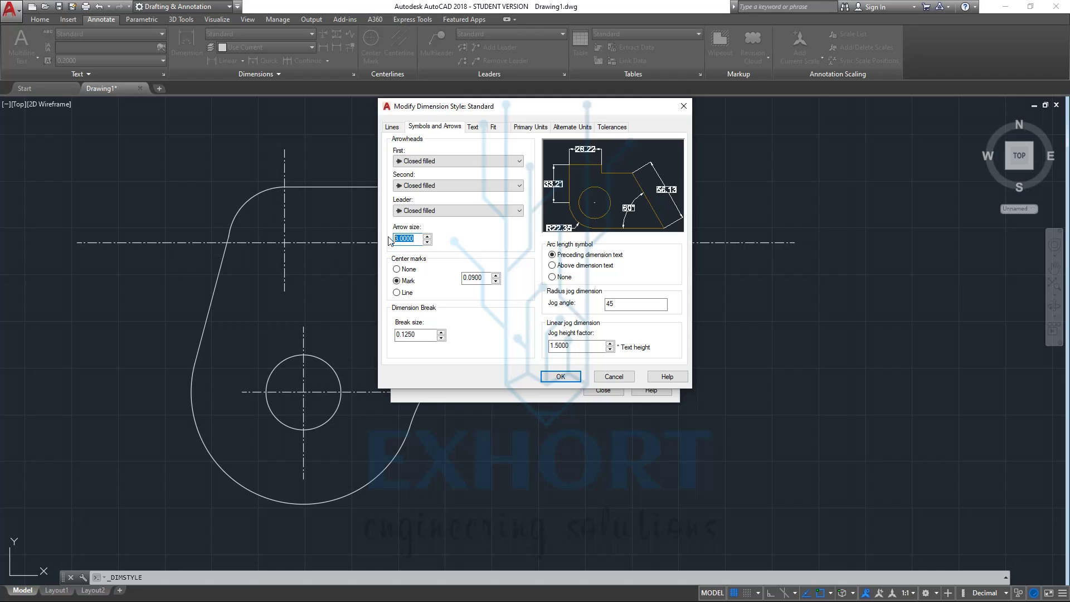
{"action": "type", "text": "1"}
{"action": "key", "text": "Return"}
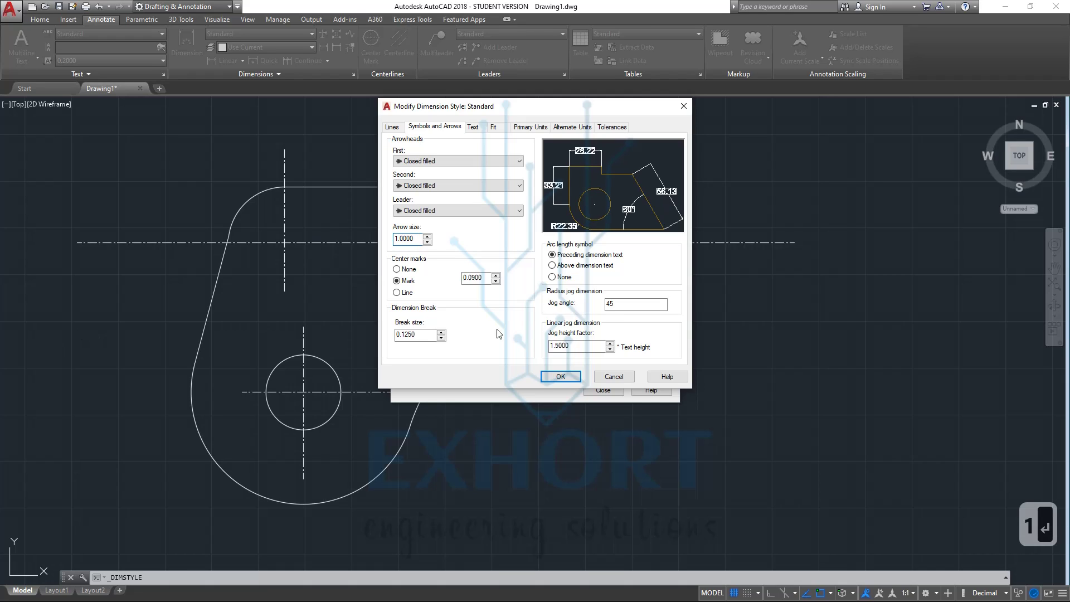
Set the Standard style's dimension text height to 3, accept the changes, make the style current and close the style manager
{"action": "left_click", "coordinate": [473, 126]}
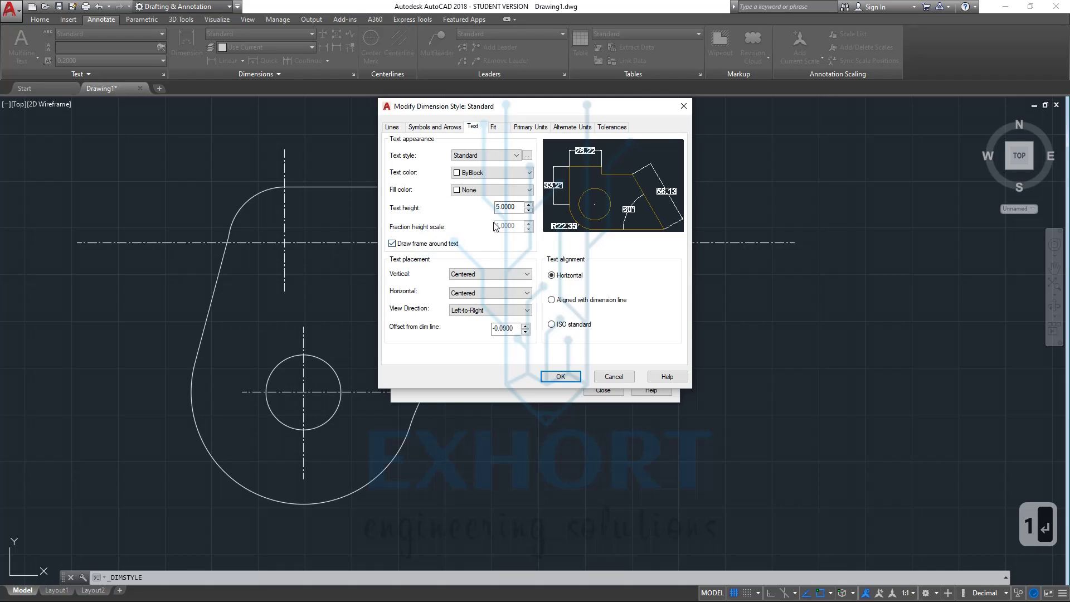
{"action": "left_click_drag", "start_coordinate": [517, 207], "coordinate": [478, 197]}
{"action": "type", "text": "3"}
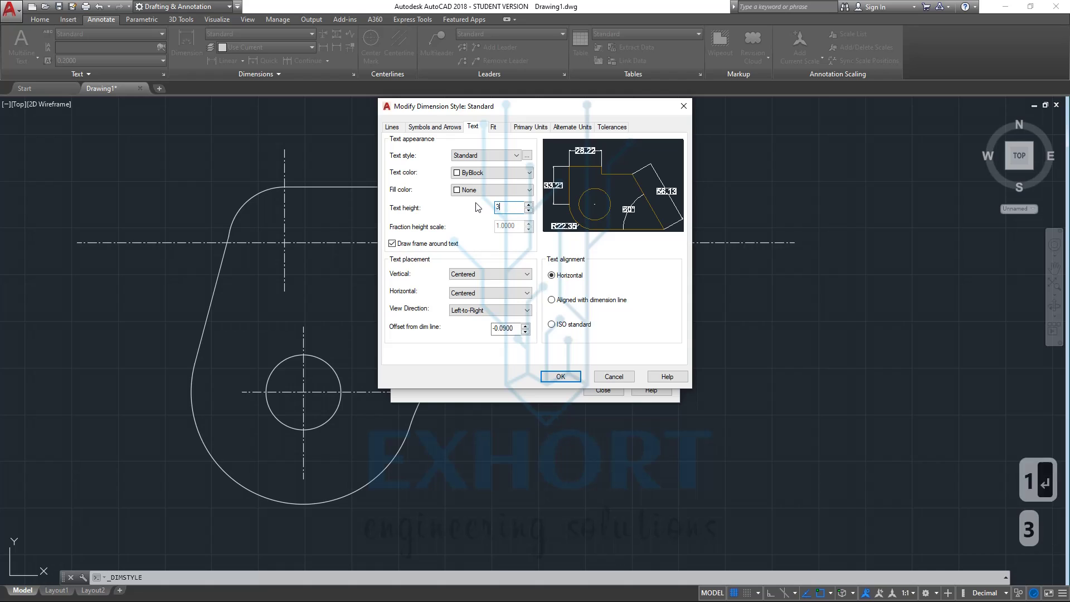
{"action": "left_click", "coordinate": [573, 378]}
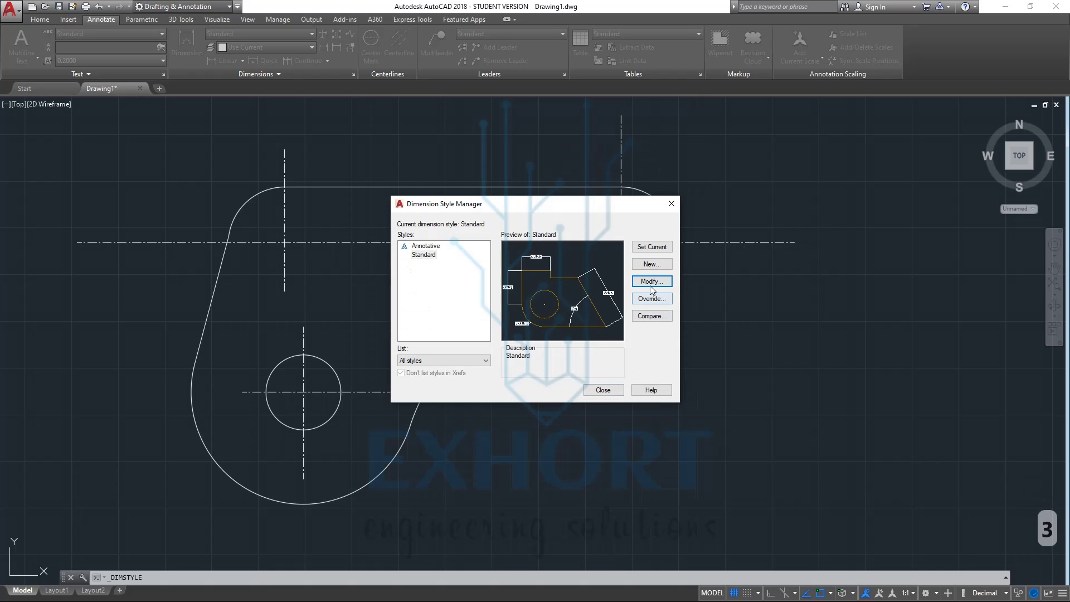
{"action": "left_click", "coordinate": [656, 248]}
{"action": "left_click", "coordinate": [601, 390]}
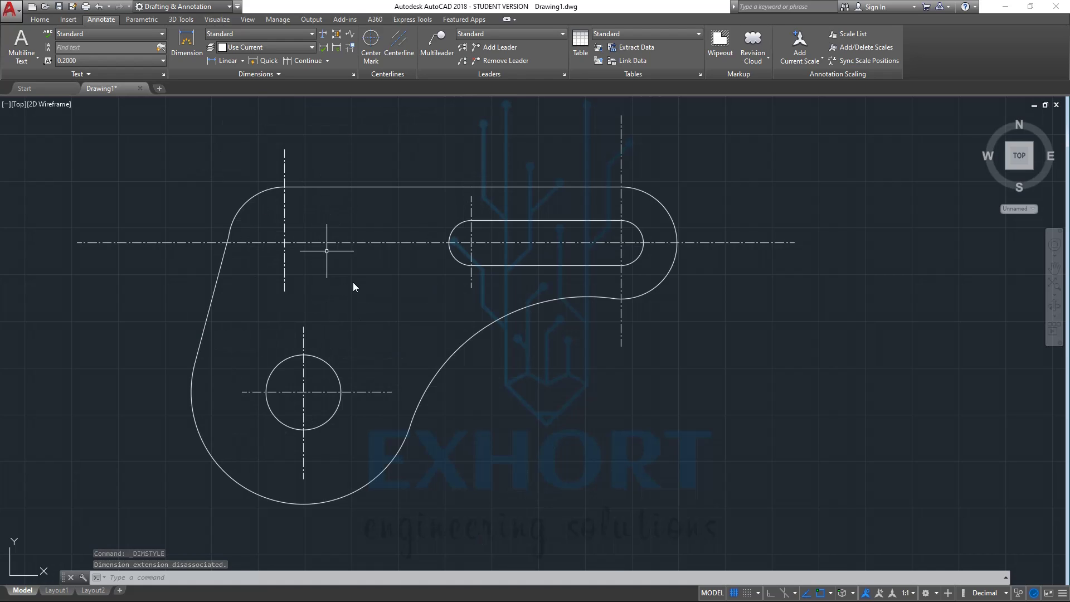
{"action": "left_click", "coordinate": [40, 20]}
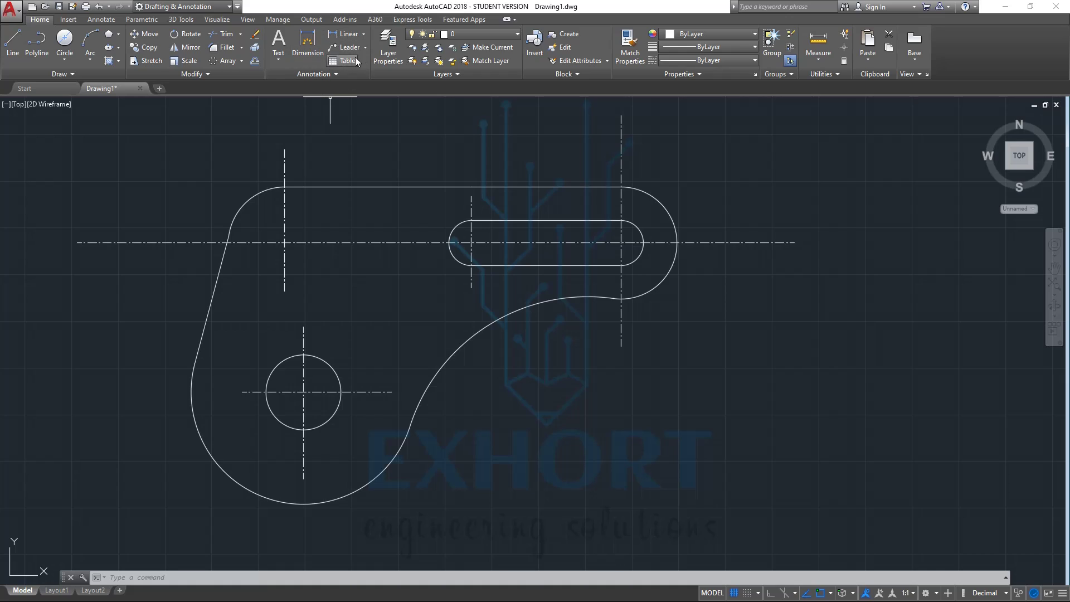
{"action": "left_click", "coordinate": [363, 34]}
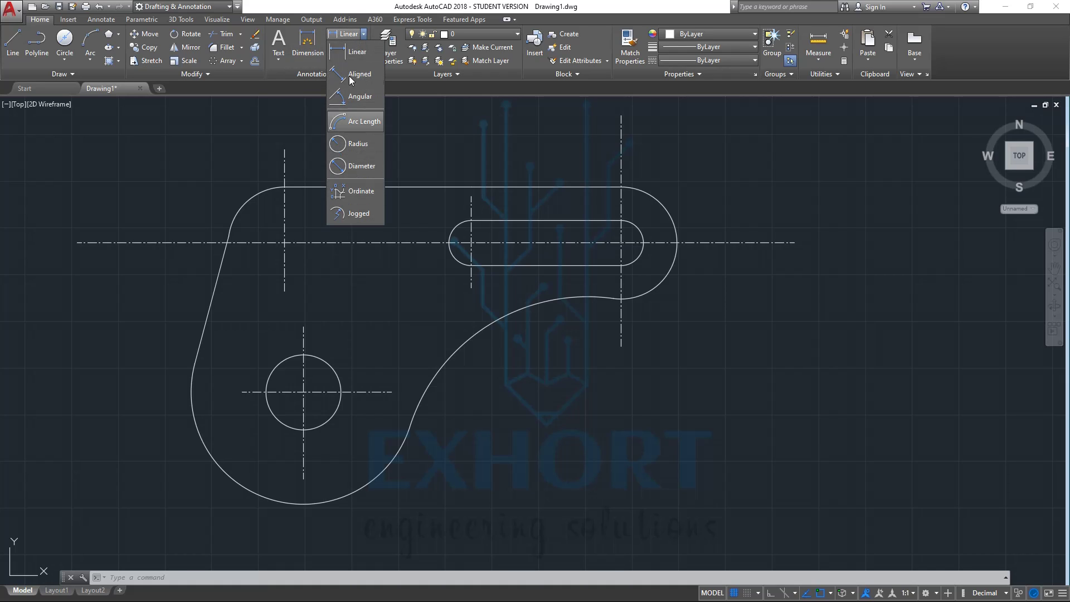
{"action": "left_click", "coordinate": [264, 209]}
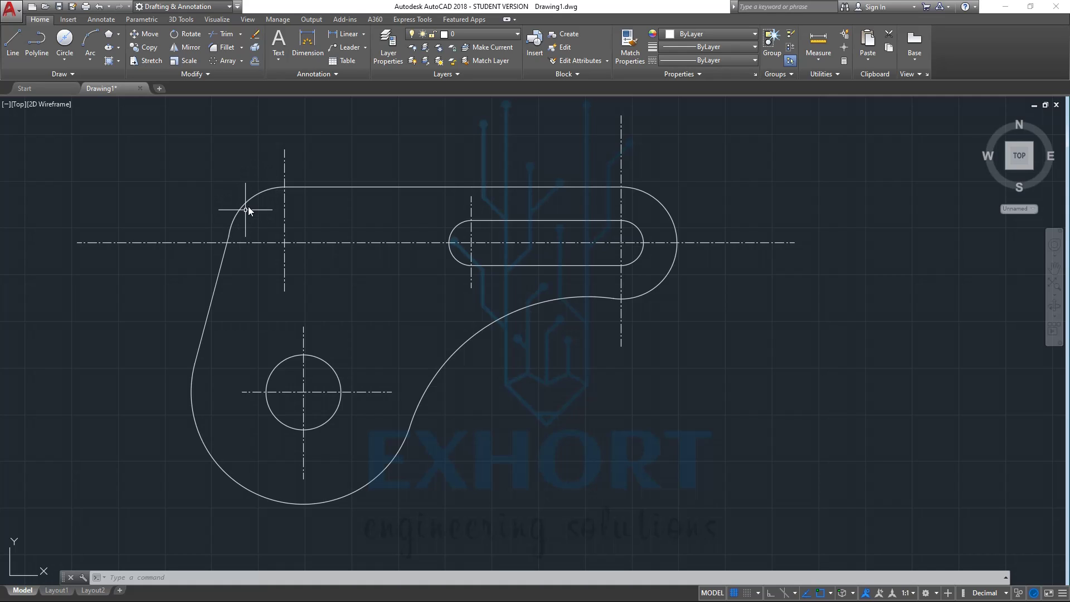
{"action": "left_click", "coordinate": [364, 34]}
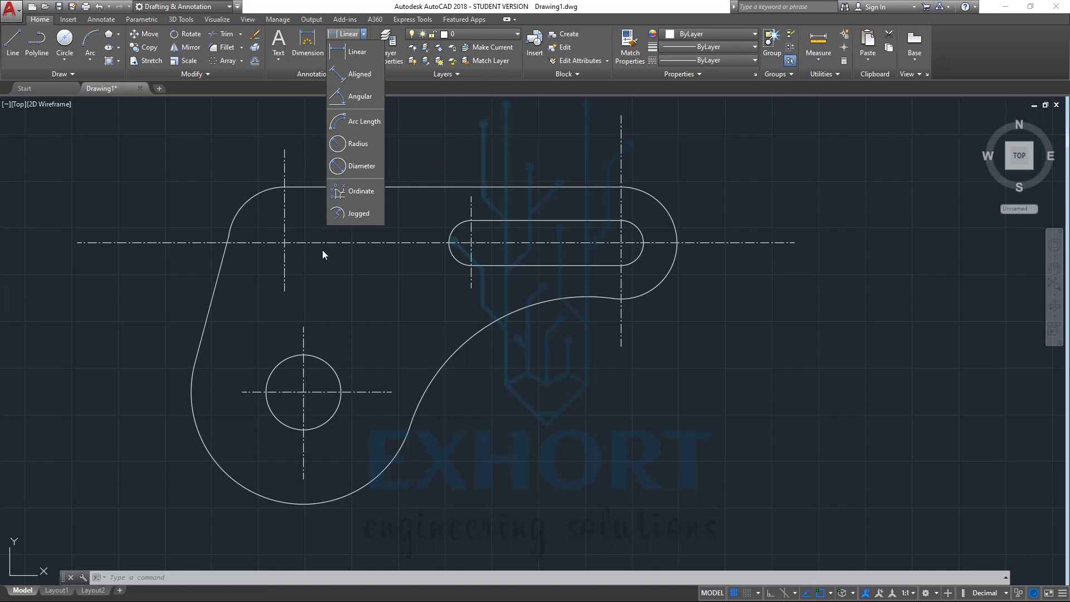
{"action": "left_click", "coordinate": [362, 296]}
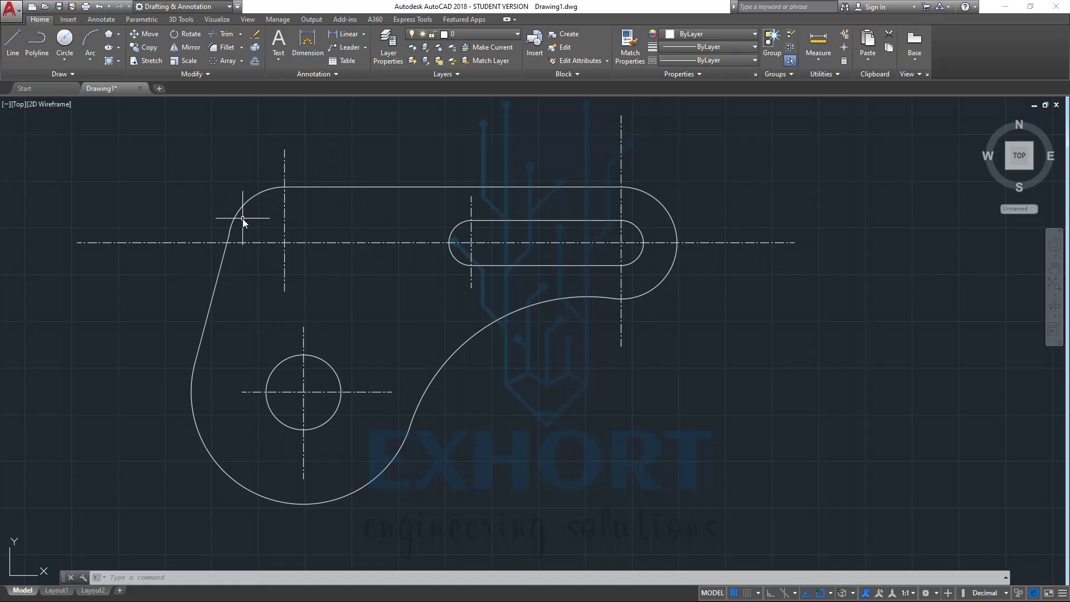
Add a radius dimension to the bracket's upper-left corner arc, placed outside the outline
{"action": "left_click", "coordinate": [364, 34]}
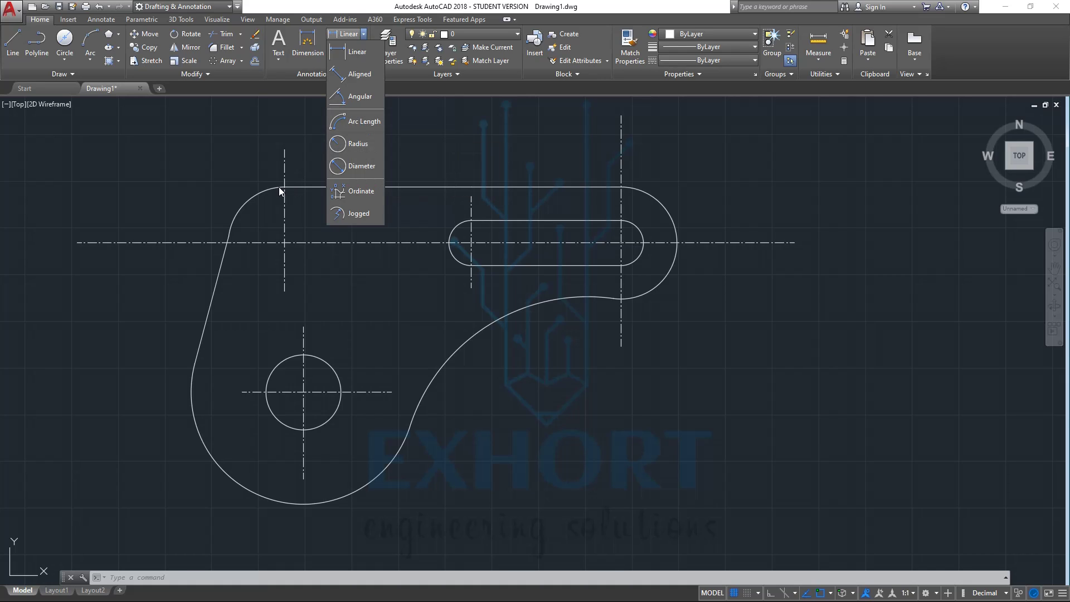
{"action": "left_click", "coordinate": [351, 143]}
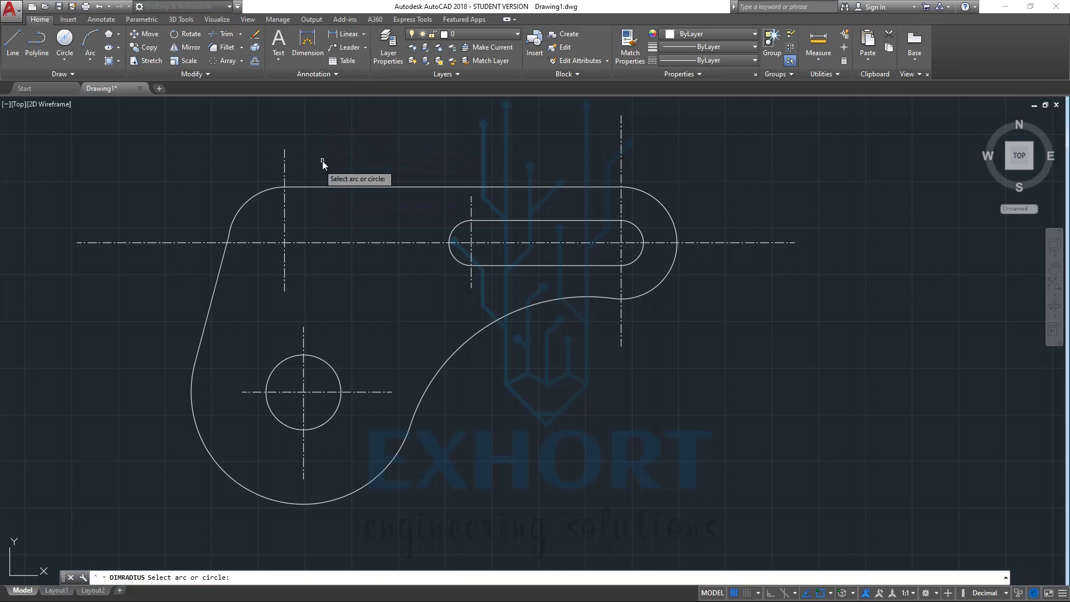
{"action": "left_click", "coordinate": [248, 200]}
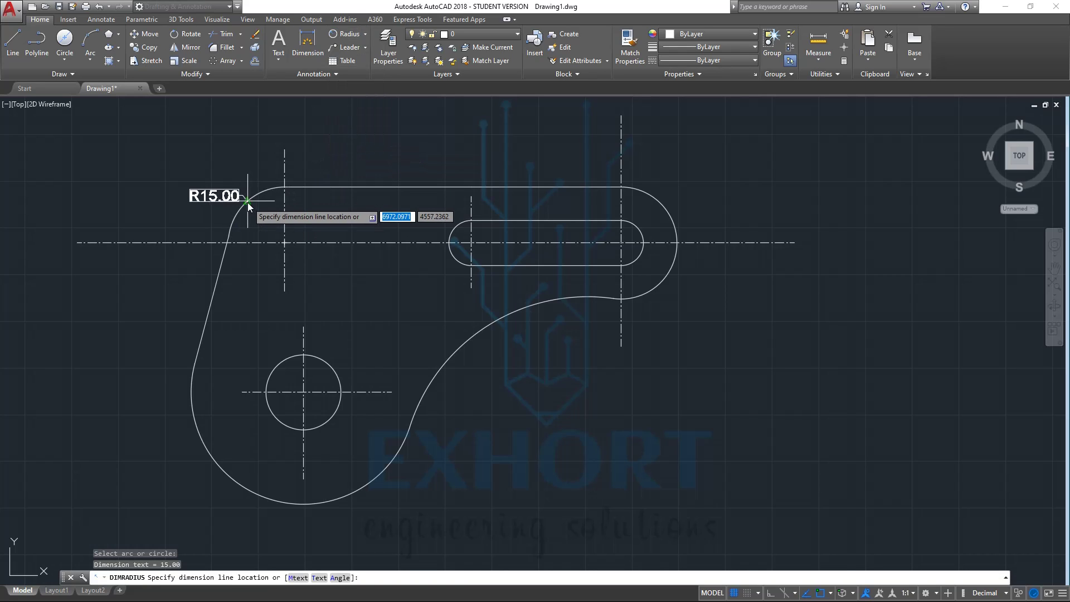
{"action": "left_click", "coordinate": [213, 192]}
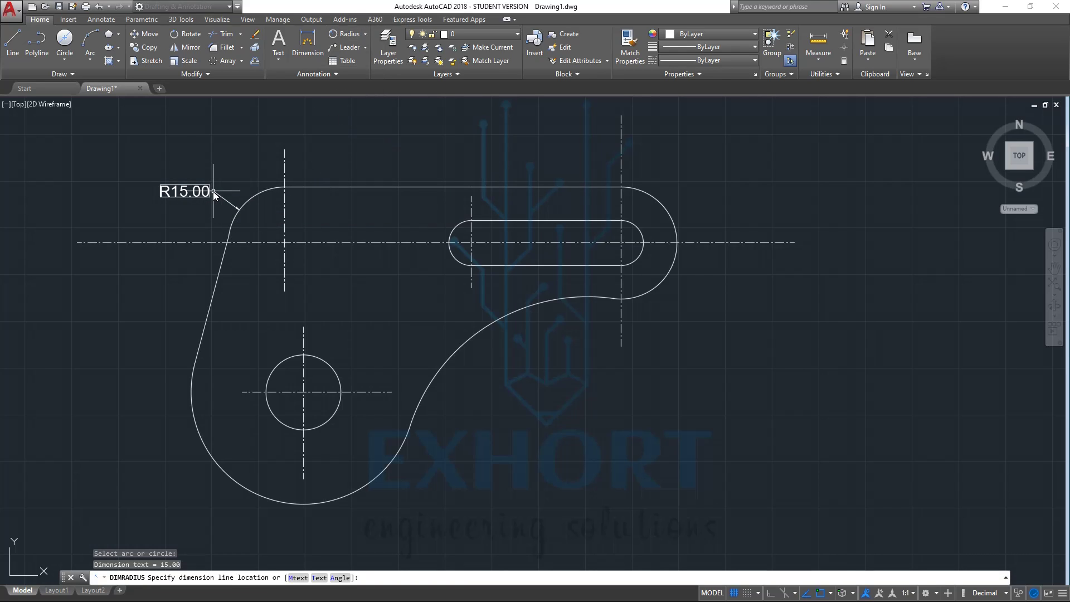
{"action": "left_click", "coordinate": [252, 198]}
{"action": "left_click", "coordinate": [247, 202]}
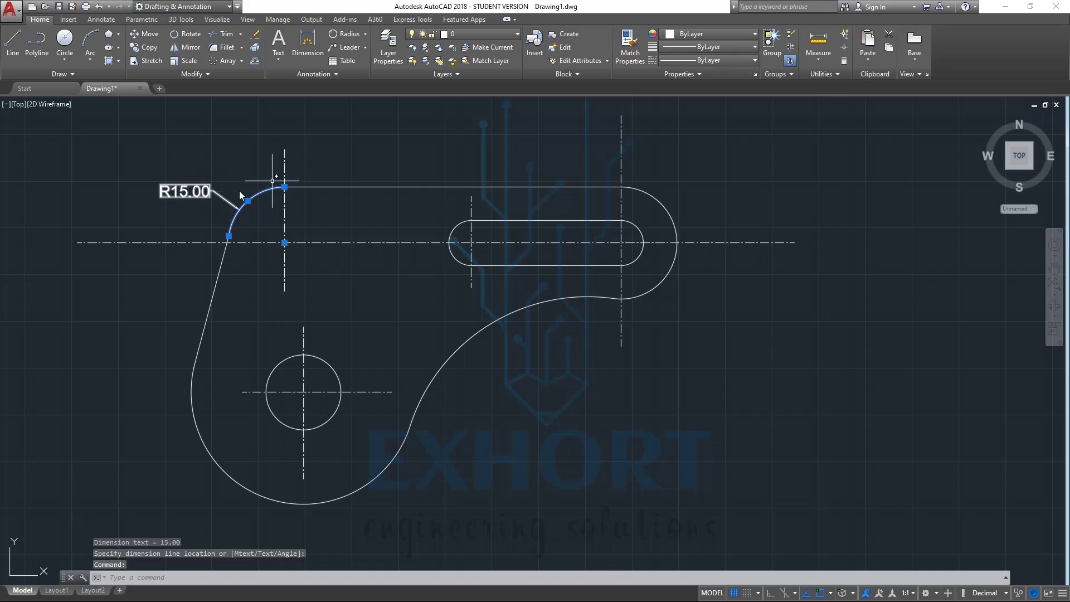
{"action": "left_click", "coordinate": [320, 155]}
{"action": "key", "text": "Escape"}
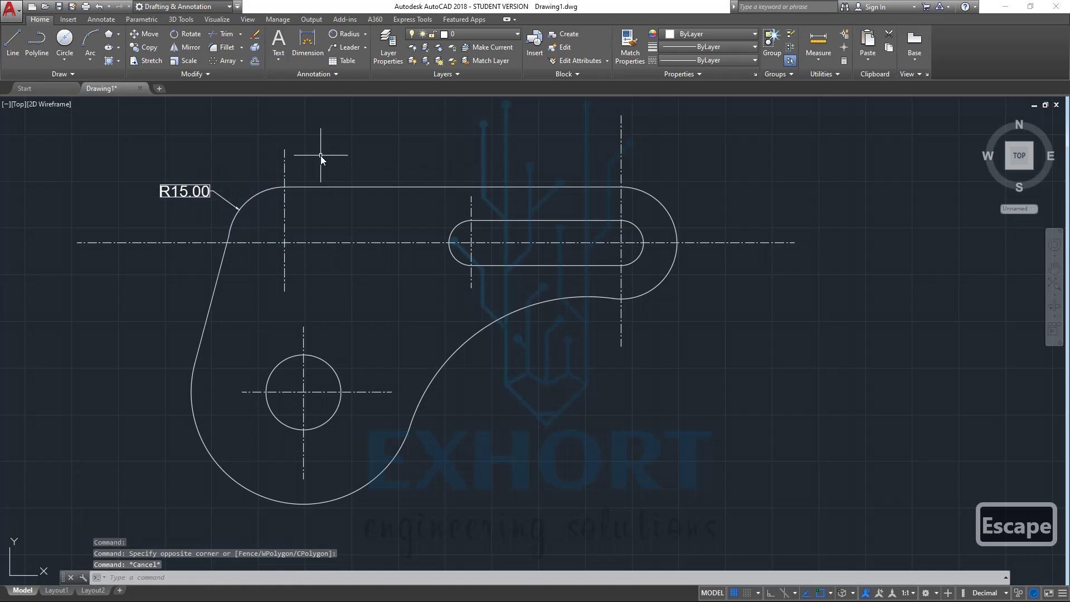
Add a radius dimension to the round hole, placed outside the outline beyond the concave arc
{"action": "left_click", "coordinate": [365, 34]}
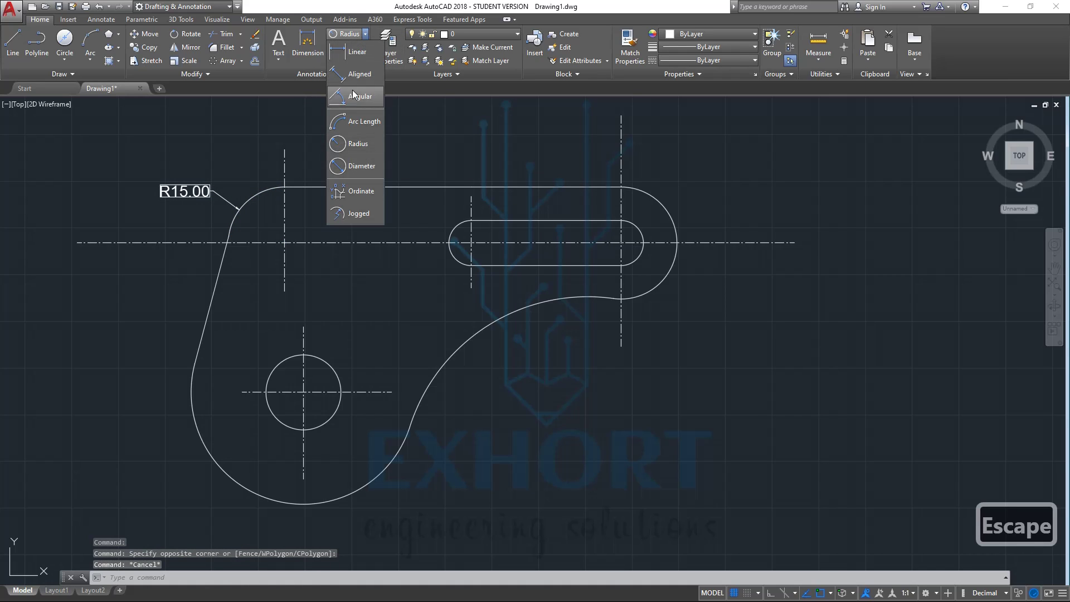
{"action": "left_click", "coordinate": [342, 143]}
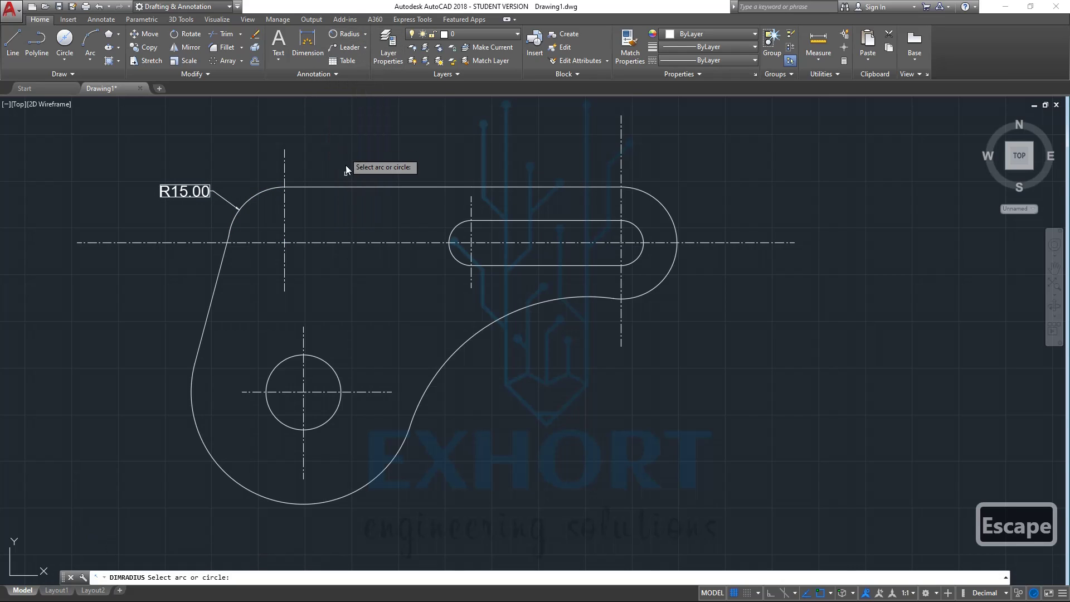
{"action": "left_click", "coordinate": [332, 368]}
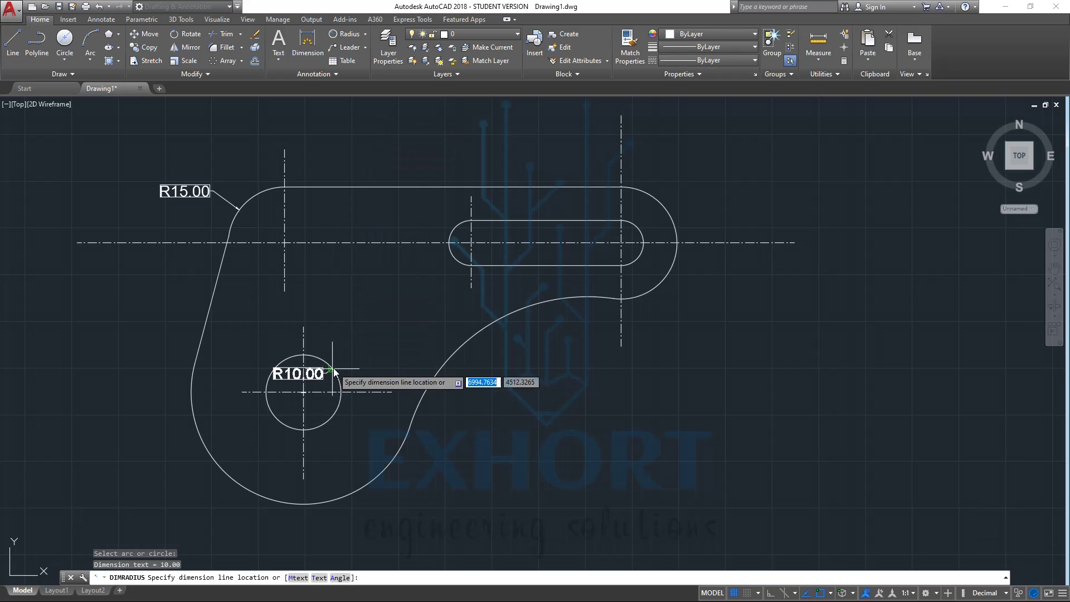
{"action": "left_click", "coordinate": [481, 419]}
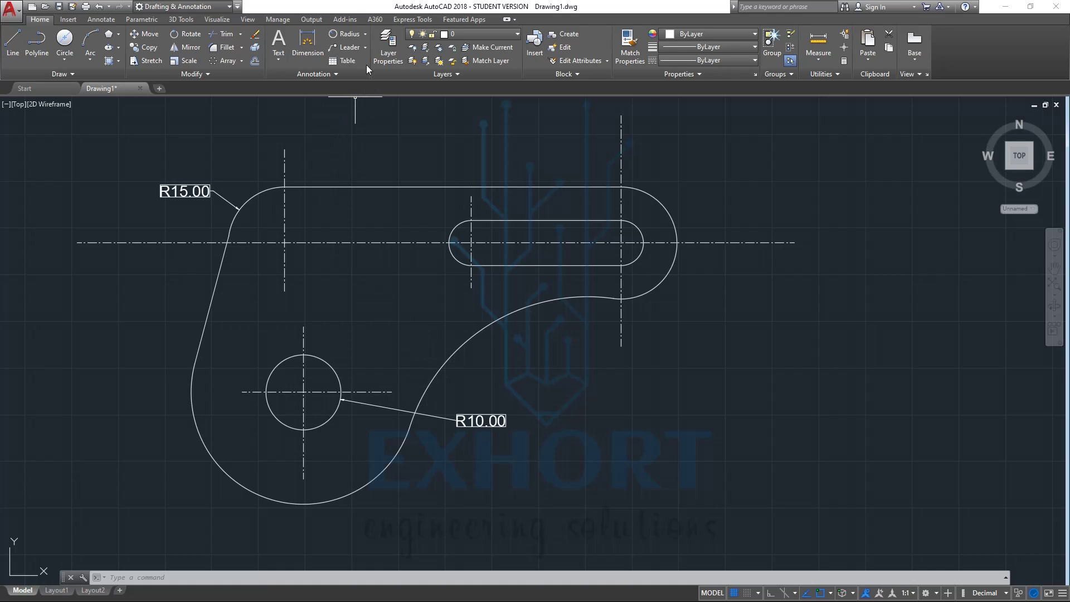
Add a diameter dimension to the large arc around the hole, placed outside the outline at its lower left
{"action": "left_click", "coordinate": [365, 36]}
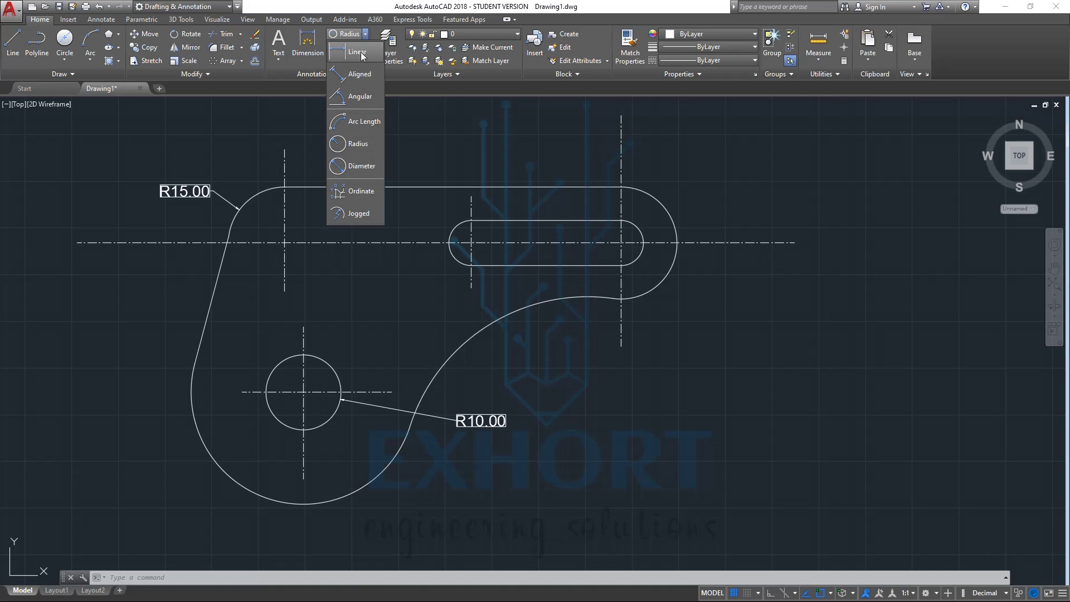
{"action": "left_click", "coordinate": [358, 172]}
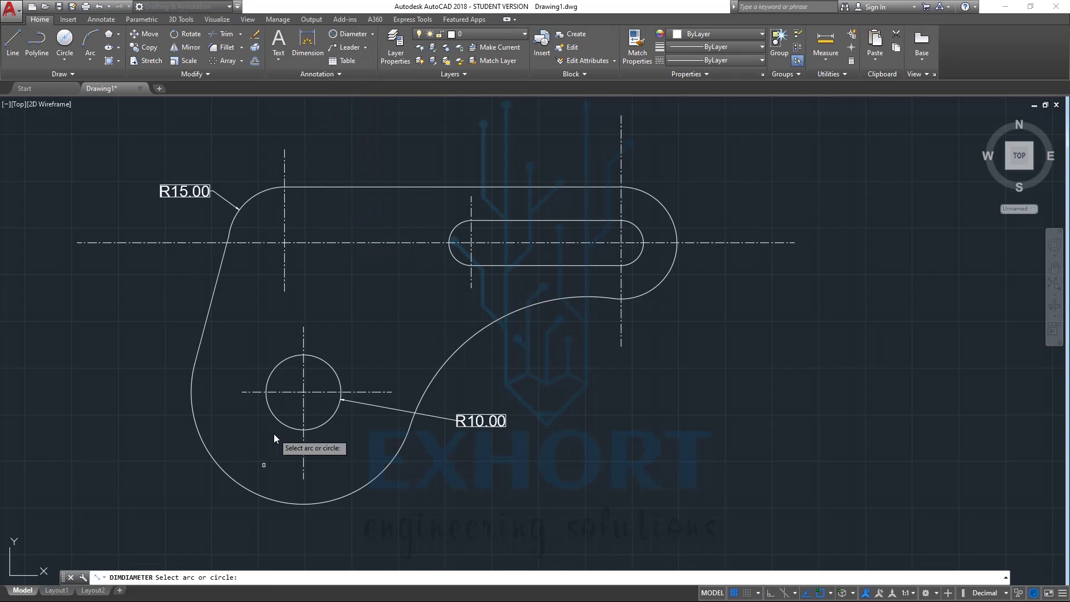
{"action": "left_click", "coordinate": [256, 494]}
{"action": "left_click", "coordinate": [129, 448]}
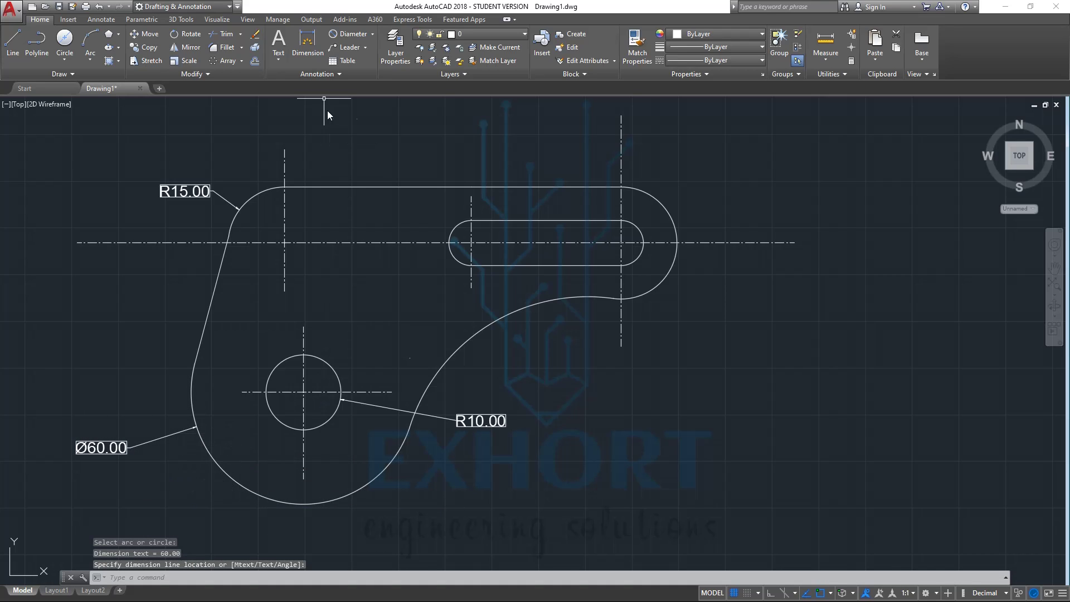
Add a linear dimension for the length of the bracket's straight upper edge, placed above it
{"action": "left_click", "coordinate": [372, 34]}
{"action": "left_click", "coordinate": [357, 51]}
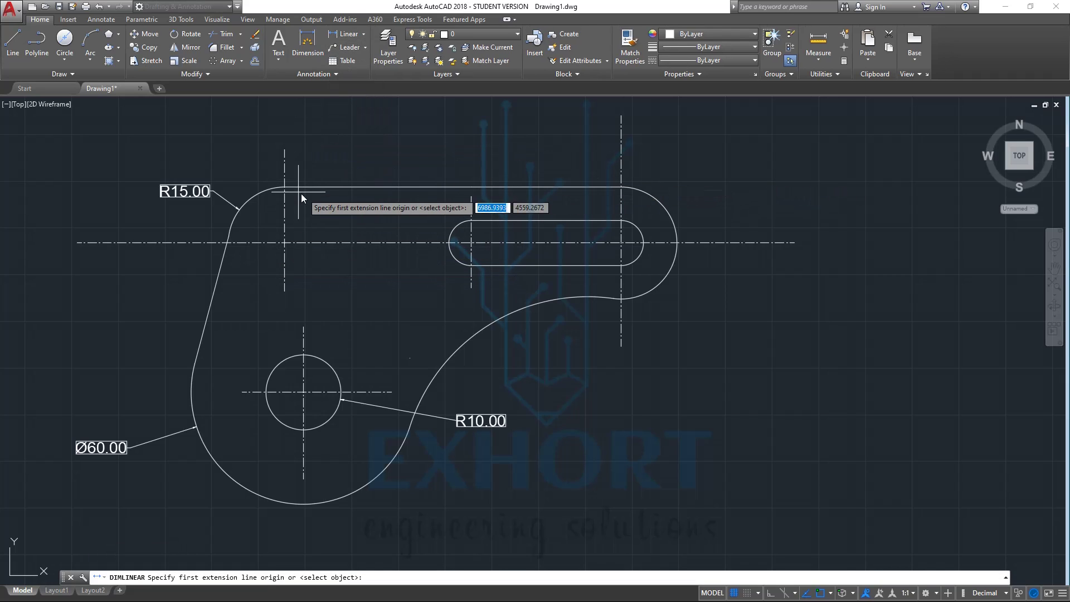
{"action": "left_click", "coordinate": [286, 187]}
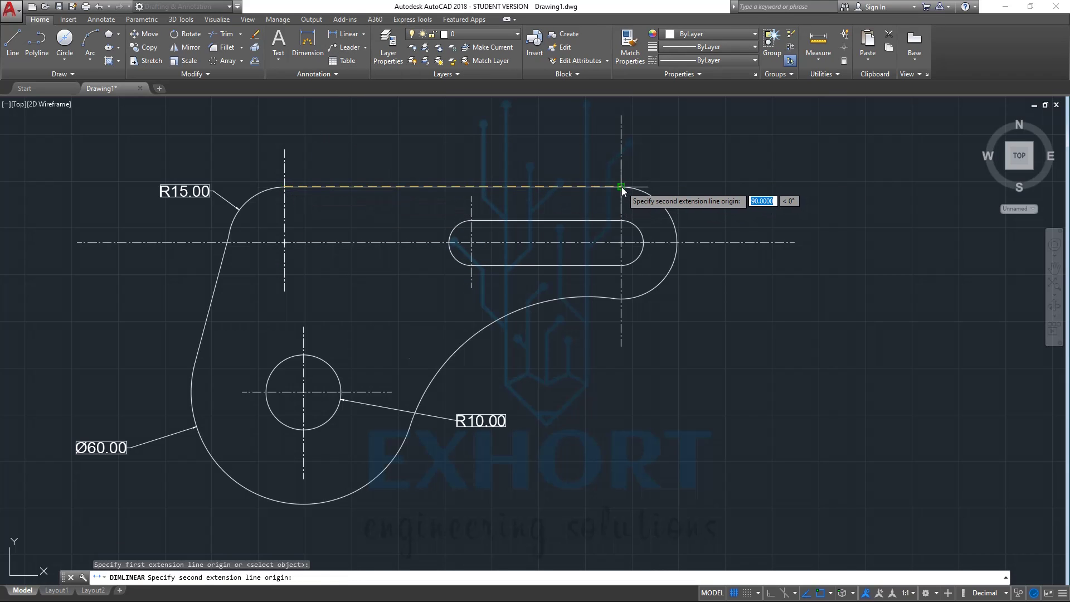
{"action": "left_click", "coordinate": [624, 190]}
{"action": "left_click", "coordinate": [542, 139]}
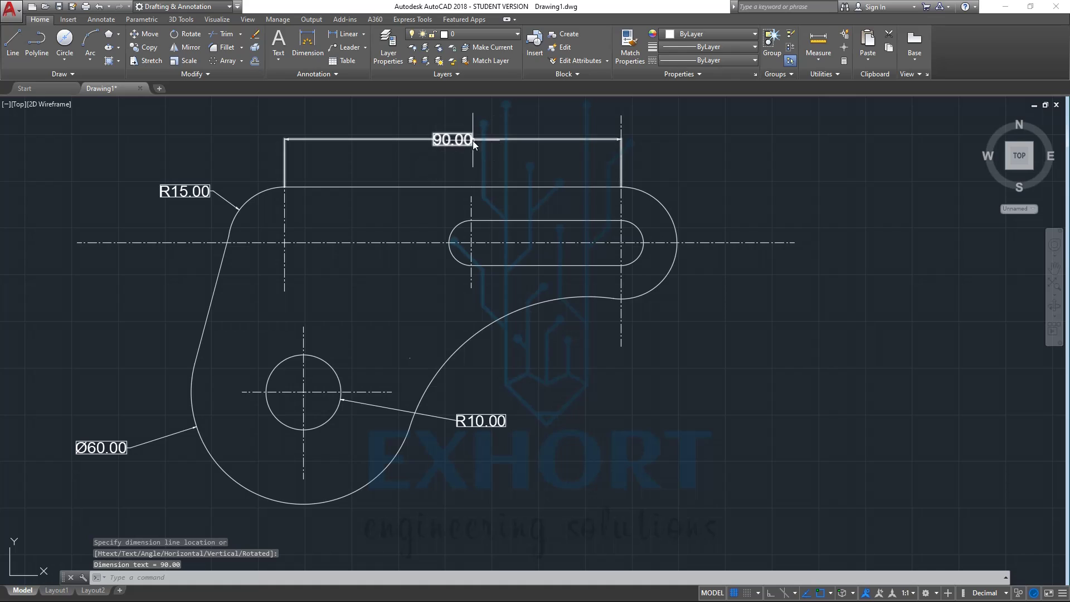
Add a radius dimension to the slot's right end arc, placed outside the outline at its upper right
{"action": "left_click", "coordinate": [359, 35]}
{"action": "left_click", "coordinate": [362, 35]}
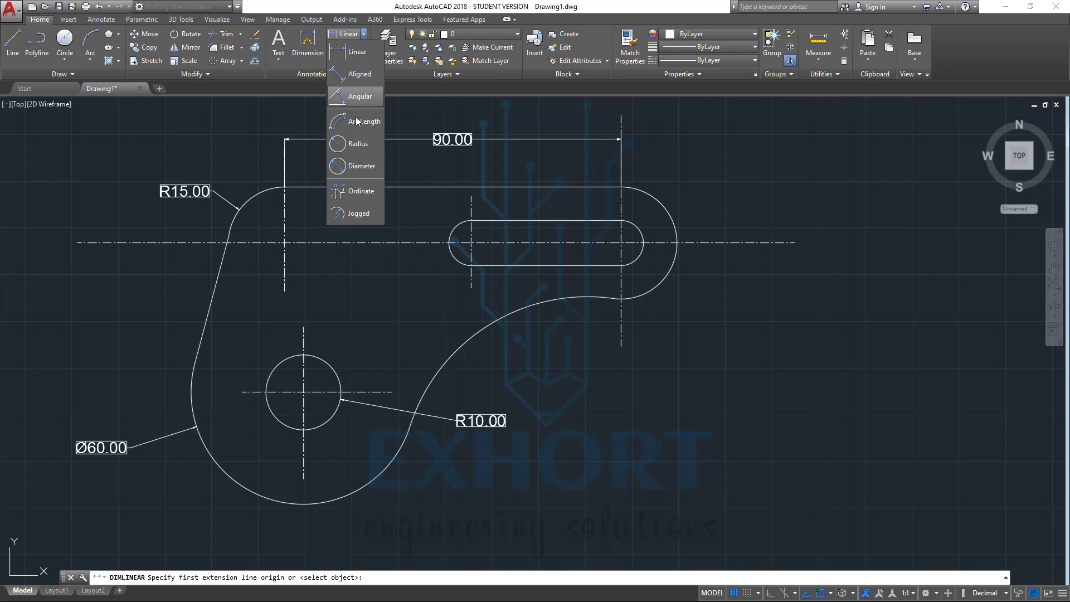
{"action": "left_click", "coordinate": [356, 146]}
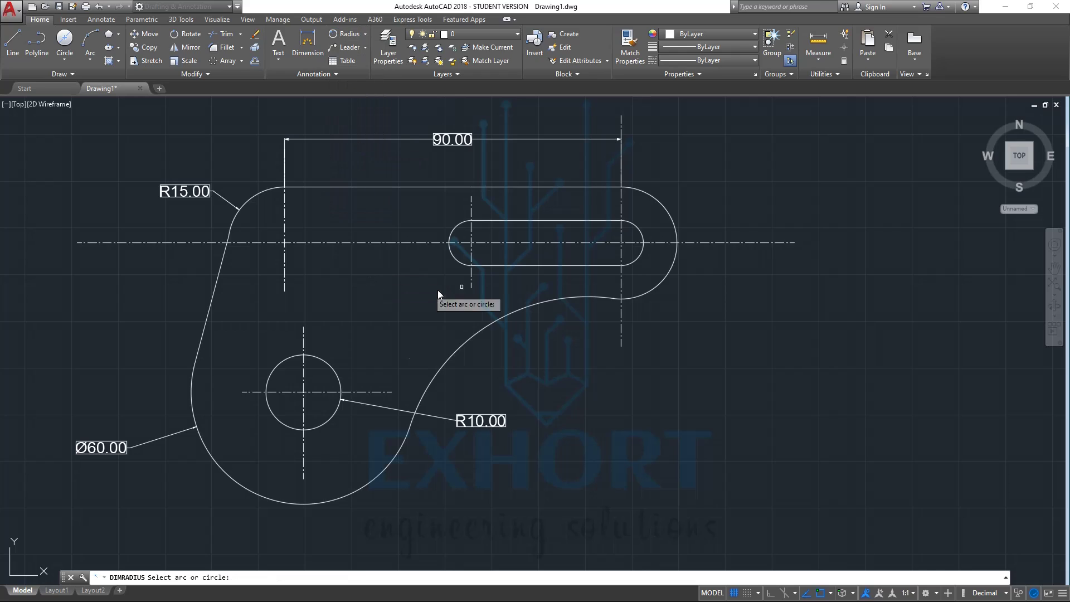
{"action": "left_click", "coordinate": [644, 232]}
{"action": "left_click", "coordinate": [730, 194]}
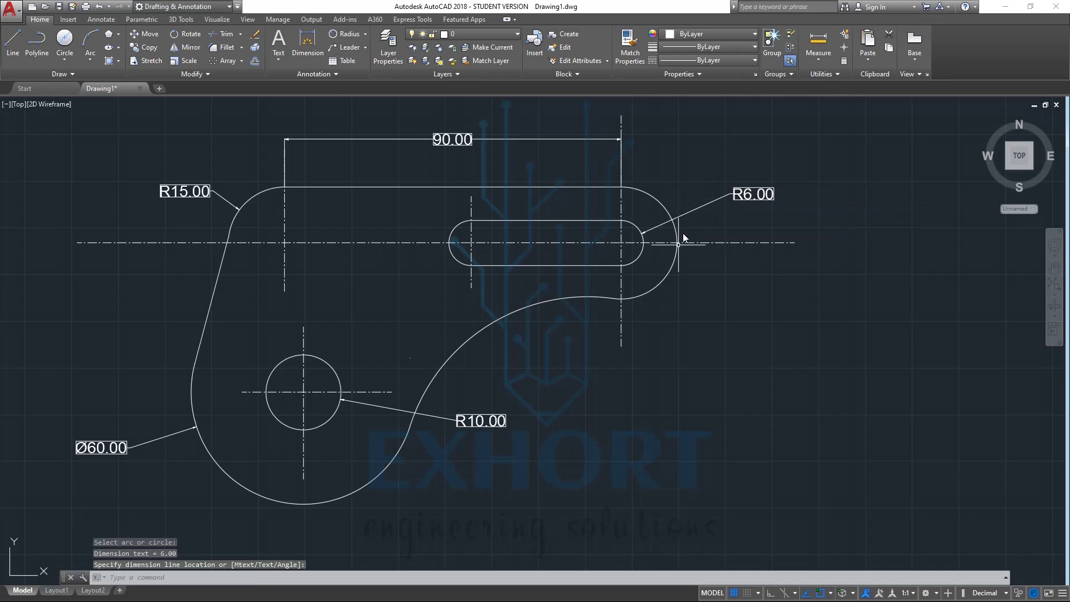
Add a diameter dimension to the bracket's outer right end arc, placed outside the outline at its lower right
{"action": "left_click", "coordinate": [367, 36]}
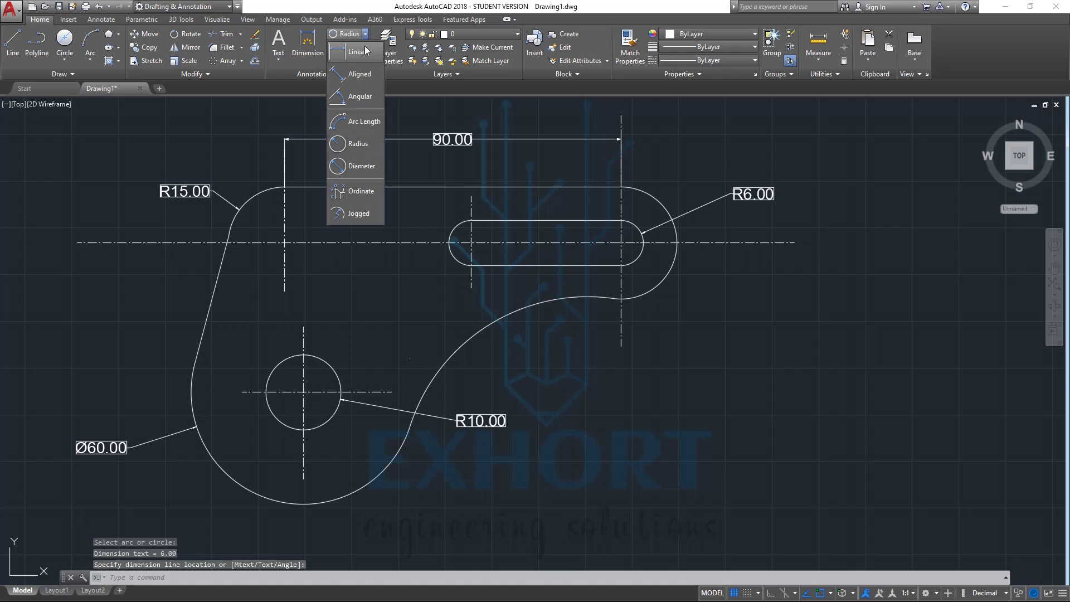
{"action": "left_click", "coordinate": [359, 146]}
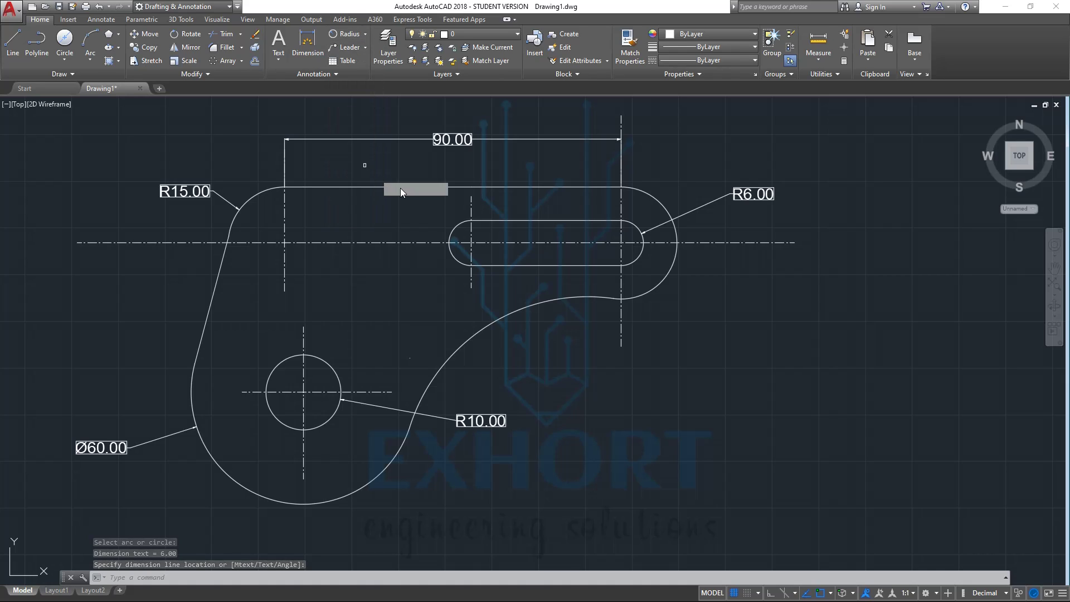
{"action": "left_click", "coordinate": [673, 263]}
{"action": "left_click", "coordinate": [698, 313]}
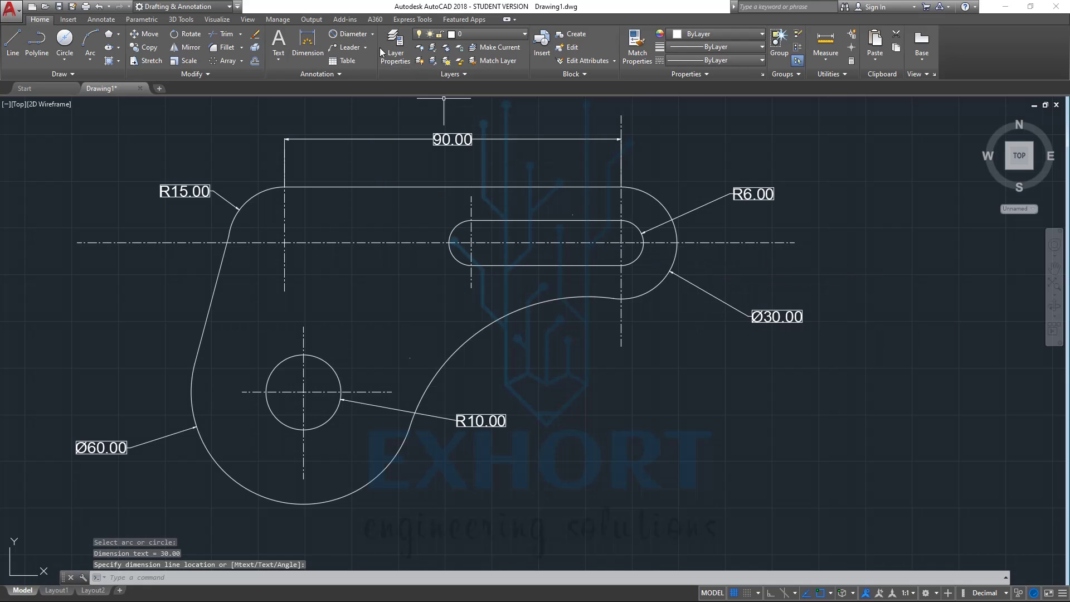
Add a radius dimension to the large concave arc, placed outside the outline below it
{"action": "left_click", "coordinate": [372, 34]}
{"action": "left_click", "coordinate": [358, 147]}
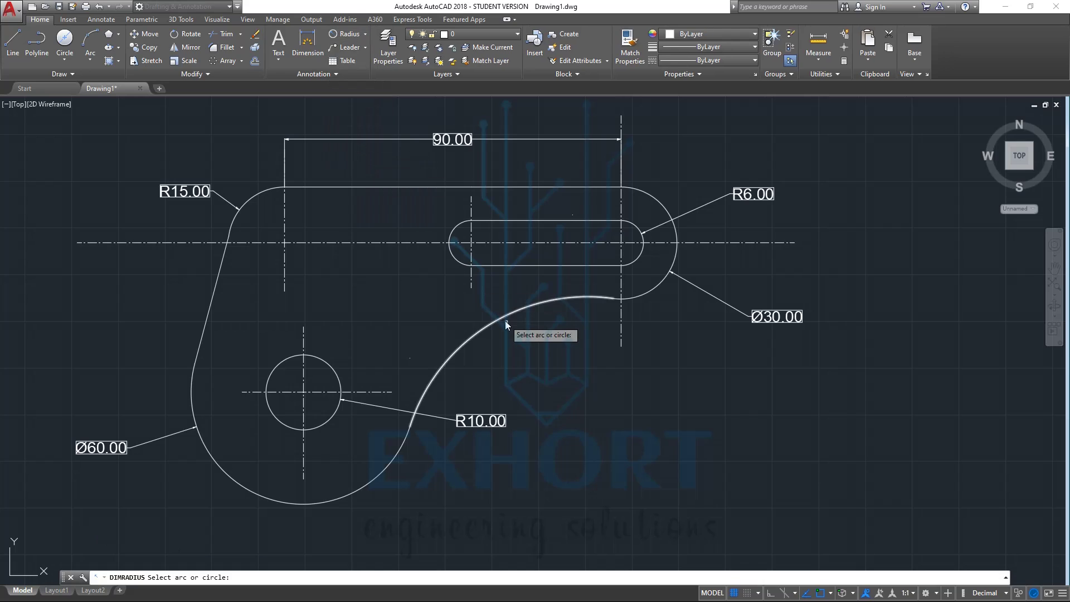
{"action": "left_click", "coordinate": [501, 319]}
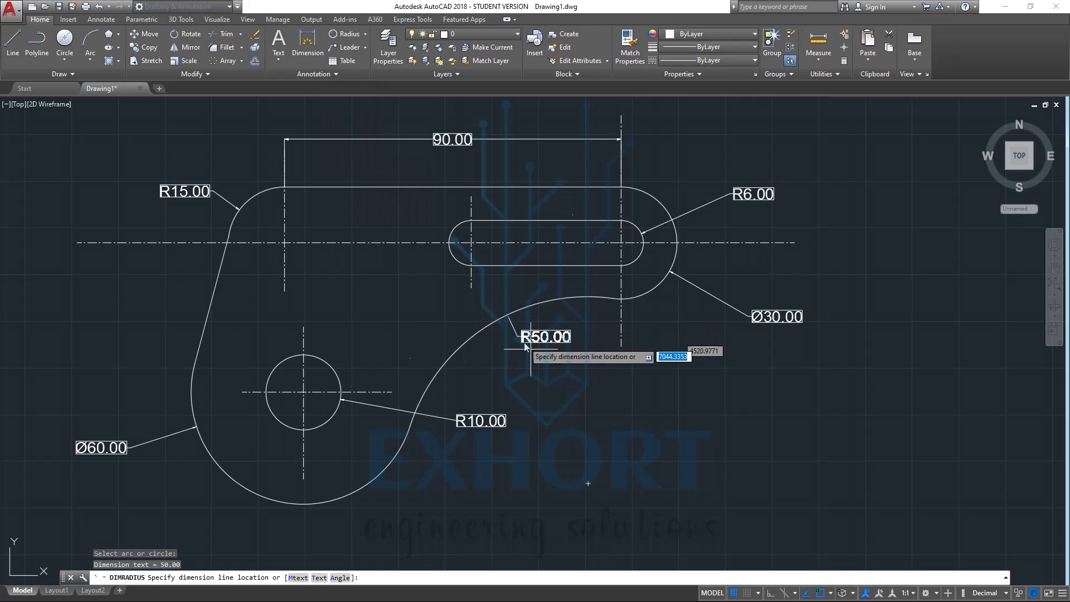
{"action": "left_click", "coordinate": [549, 372]}
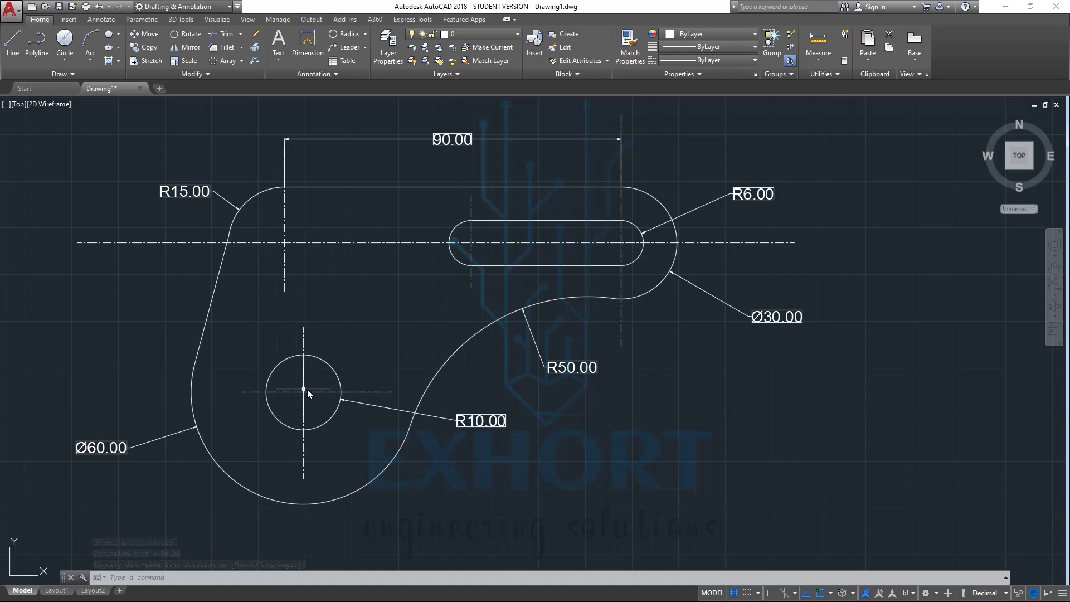
Add a vertical linear dimension between the slot's horizontal centerline and the round hole's center, placed outside the bracket's left side
{"action": "left_click", "coordinate": [365, 34]}
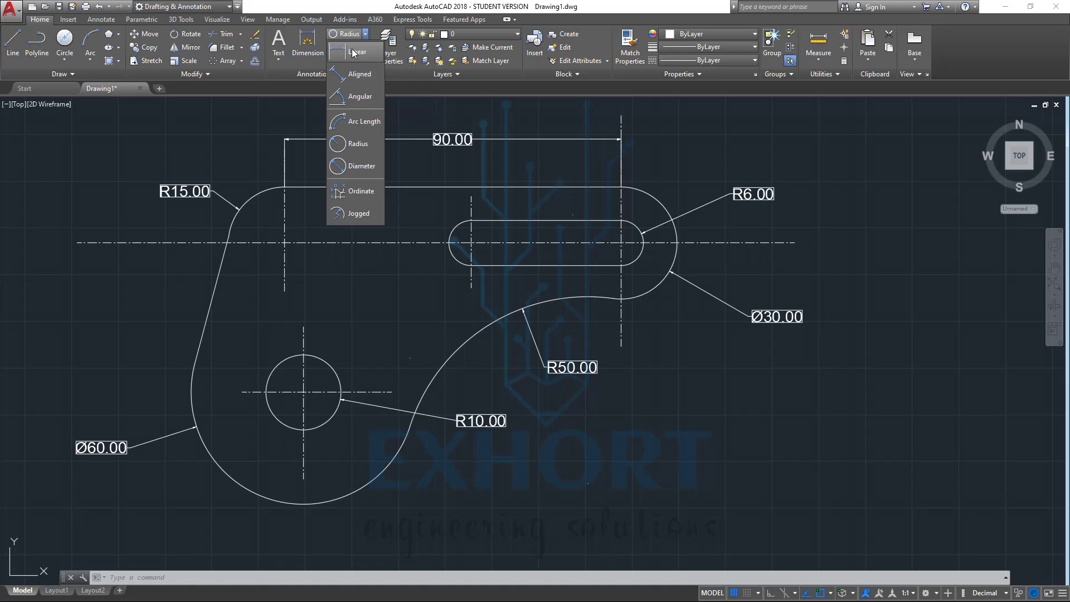
{"action": "left_click", "coordinate": [352, 53]}
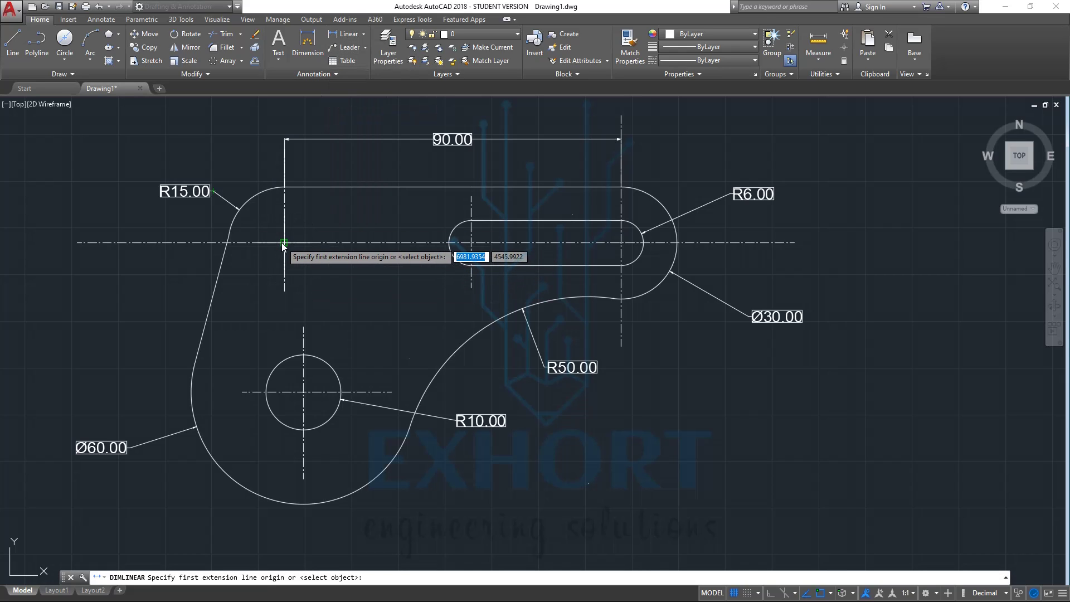
{"action": "left_click", "coordinate": [282, 243]}
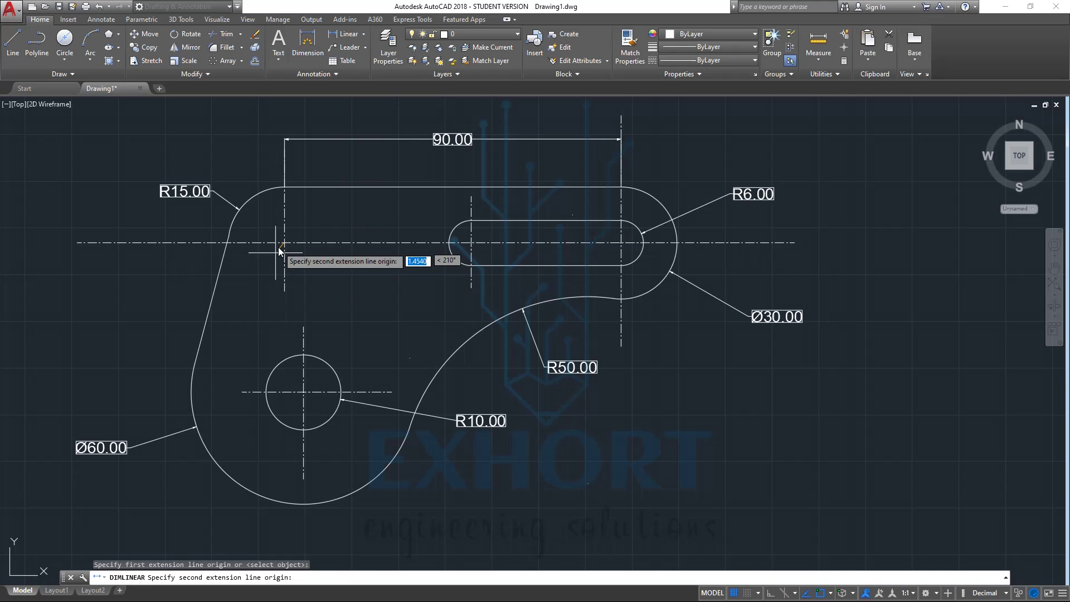
{"action": "left_click", "coordinate": [283, 393]}
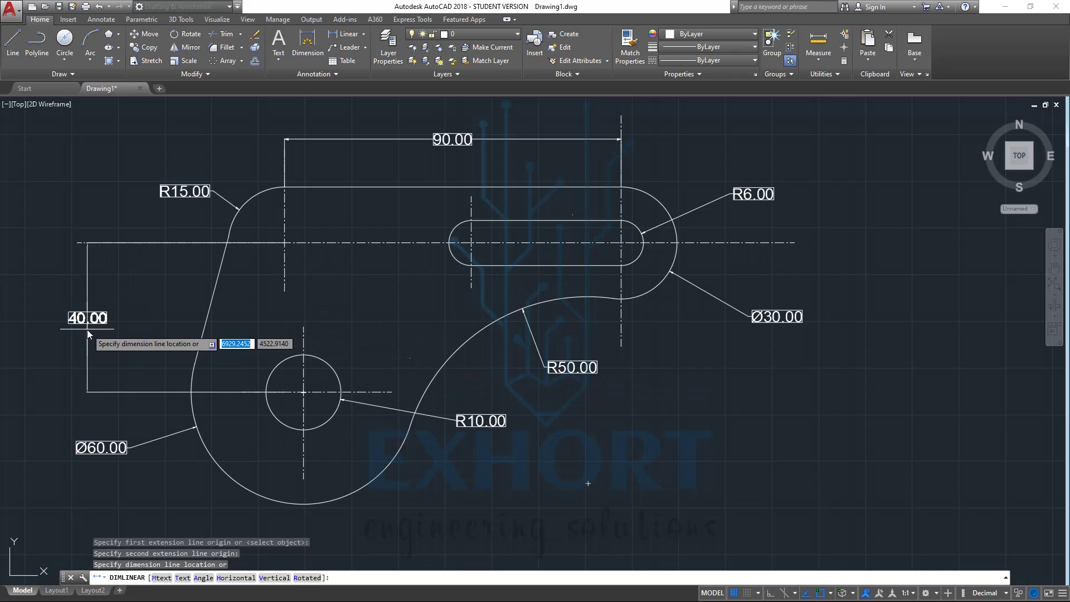
{"action": "left_click", "coordinate": [162, 346]}
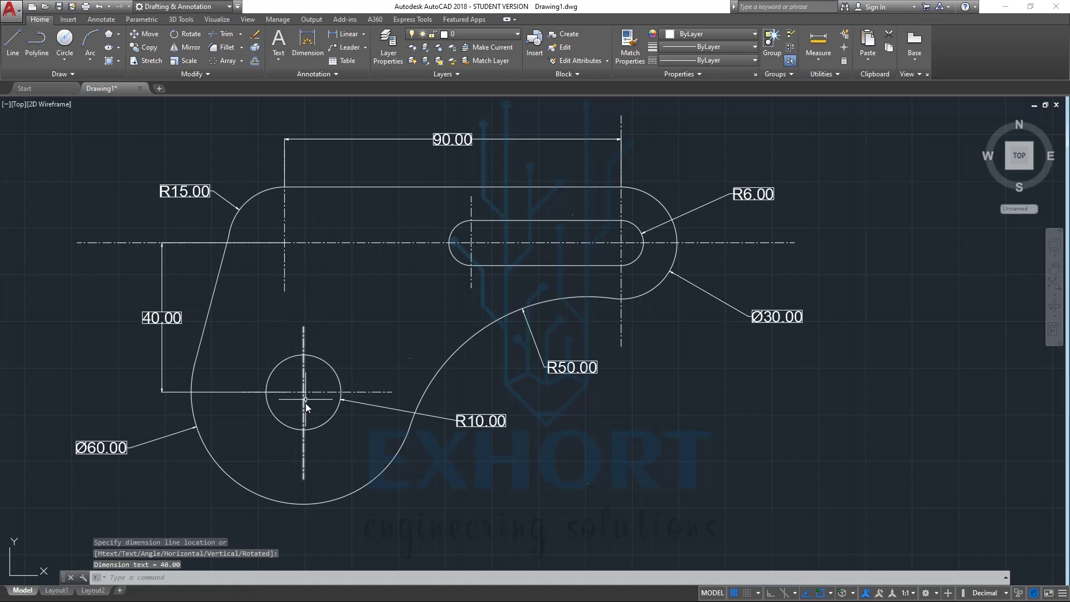
Add a horizontal linear dimension between the right end arc's center and the round hole's center, placed below the concave arc
{"action": "left_click", "coordinate": [345, 34]}
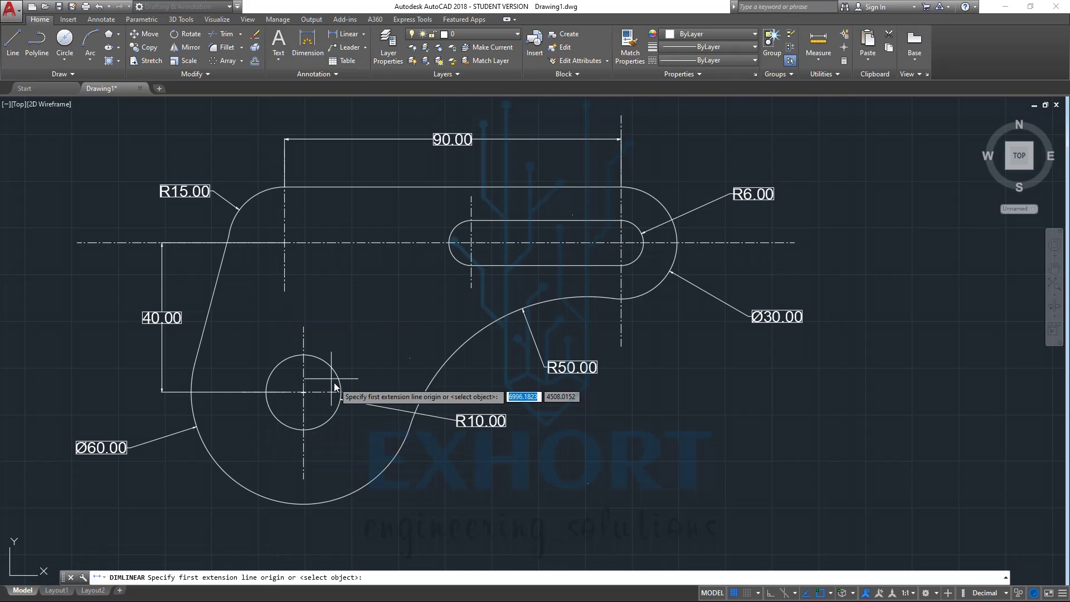
{"action": "left_click", "coordinate": [621, 242]}
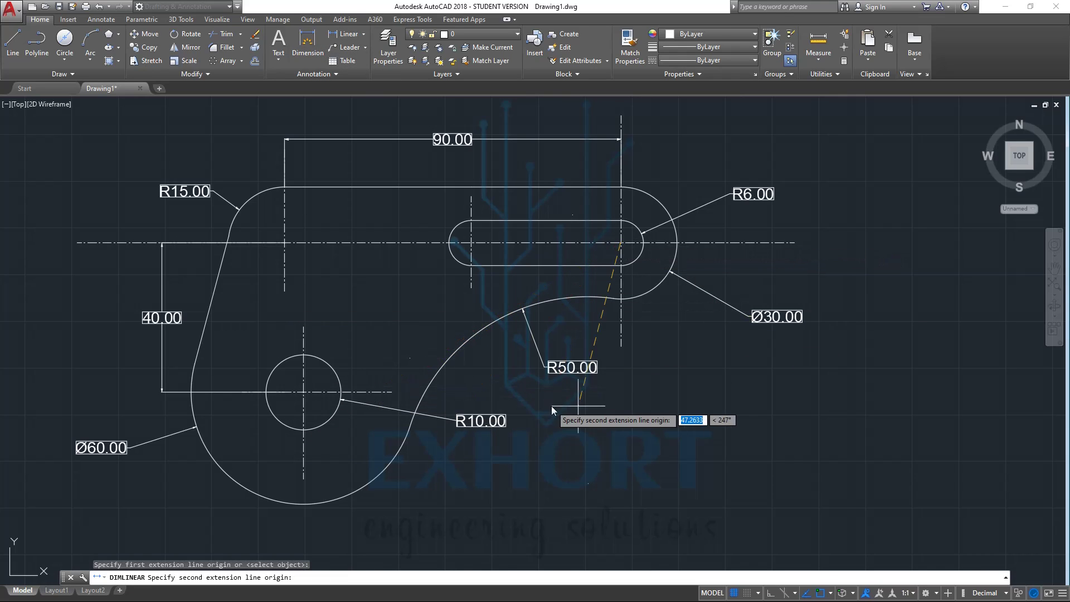
{"action": "left_click", "coordinate": [304, 391]}
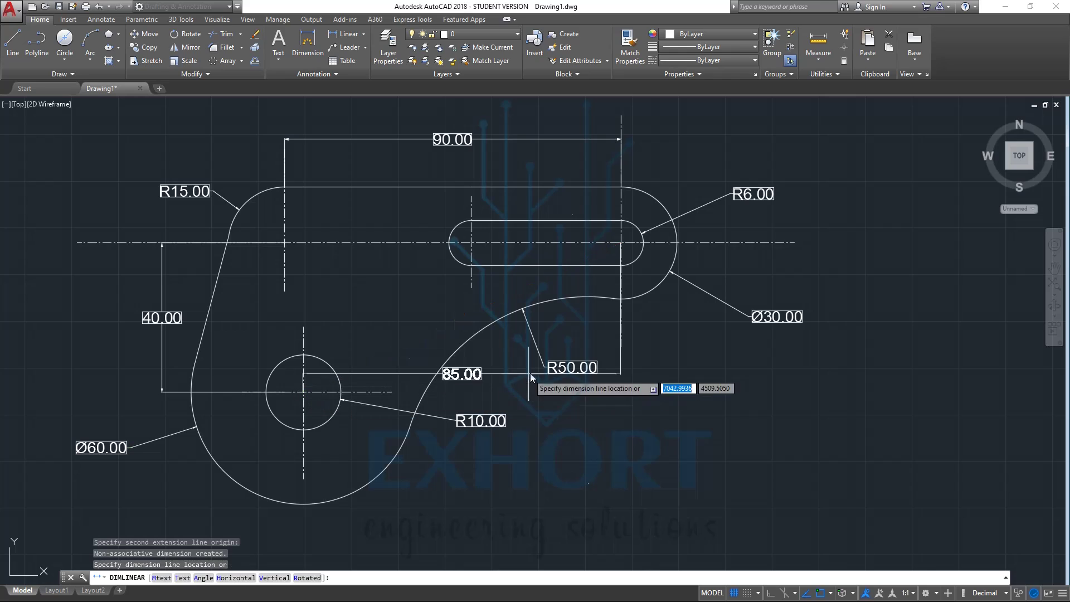
{"action": "left_click", "coordinate": [549, 483]}
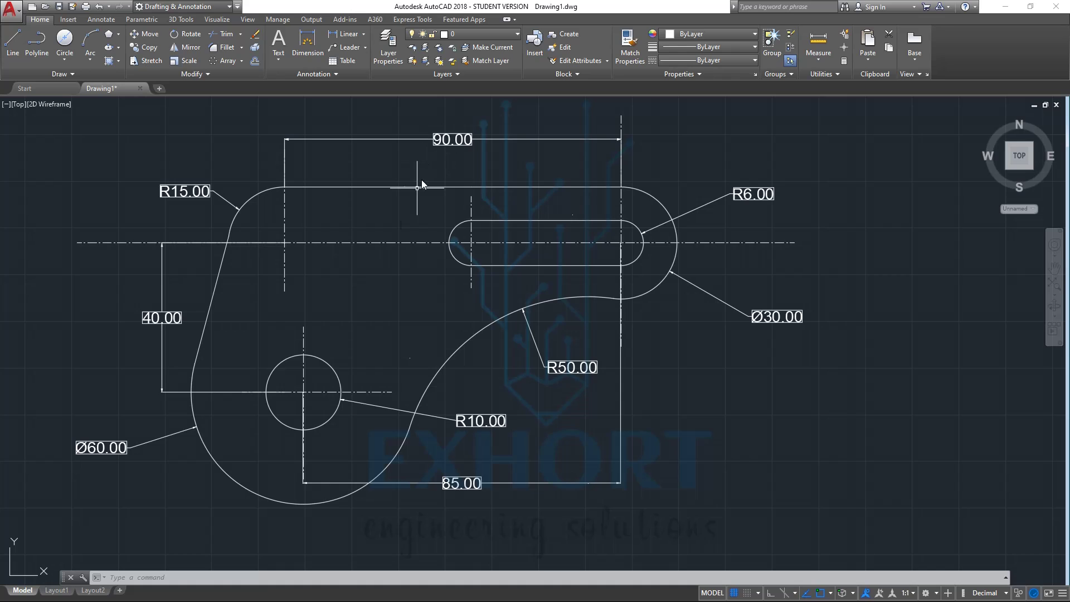
Locate the round flange below the bracket and inspect its polar array of small holes
{"action": "scroll", "coordinate": [368, 479], "scroll_direction": "down", "scroll_amount": 5}
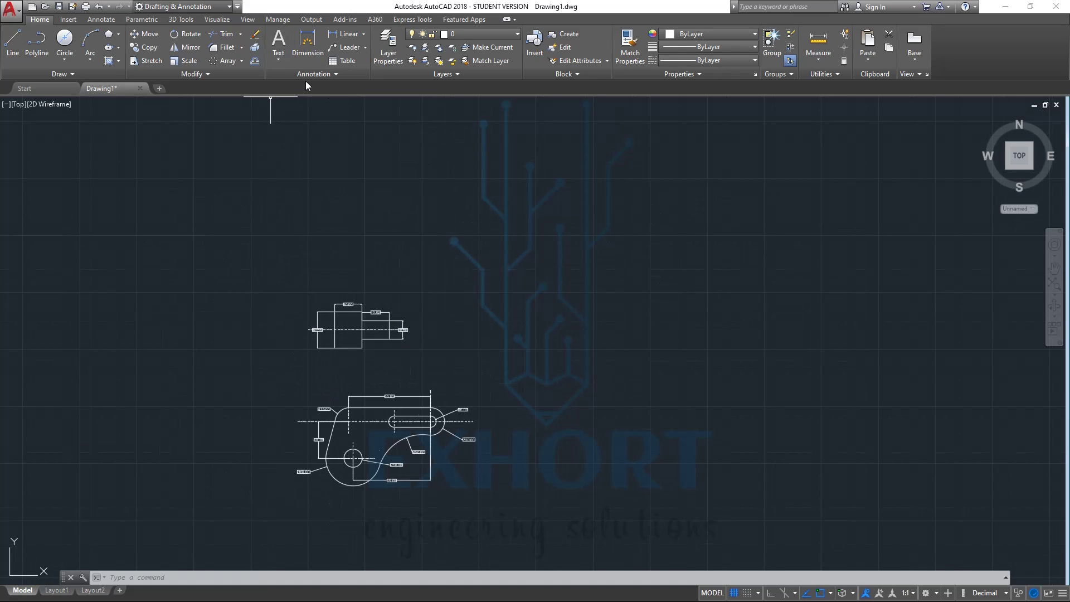
{"action": "scroll", "coordinate": [339, 522], "scroll_direction": "down", "scroll_amount": 2}
{"action": "scroll", "coordinate": [361, 553], "scroll_direction": "down", "scroll_amount": 2}
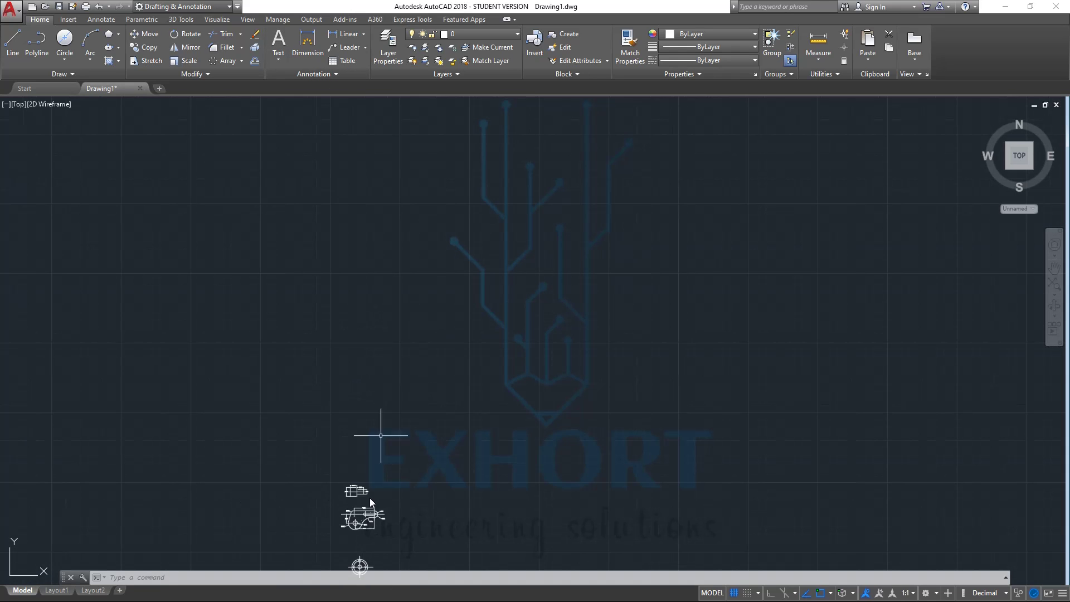
{"action": "scroll", "coordinate": [416, 267], "scroll_direction": "down", "scroll_amount": 1}
{"action": "scroll", "coordinate": [375, 463], "scroll_direction": "up", "scroll_amount": 2}
{"action": "scroll", "coordinate": [390, 471], "scroll_direction": "up", "scroll_amount": 8}
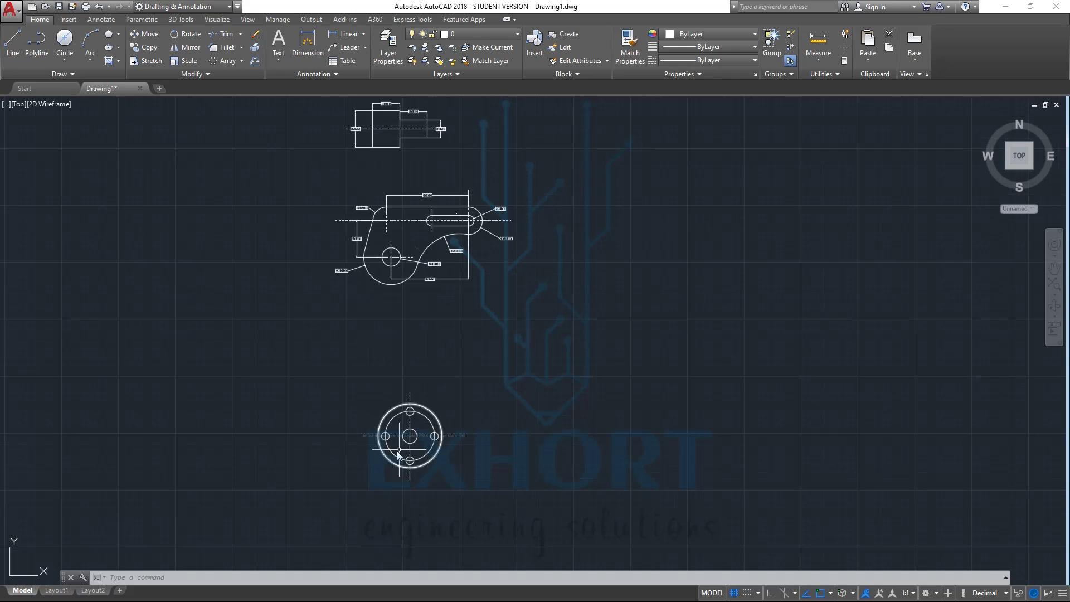
{"action": "scroll", "coordinate": [371, 300], "scroll_direction": "up", "scroll_amount": 2}
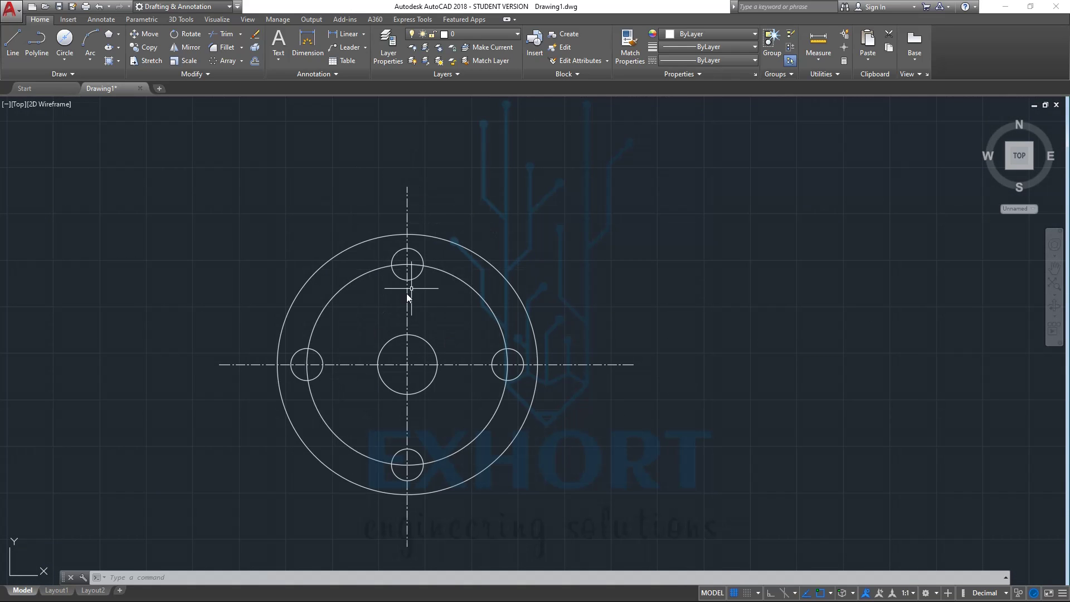
{"action": "left_click", "coordinate": [415, 249]}
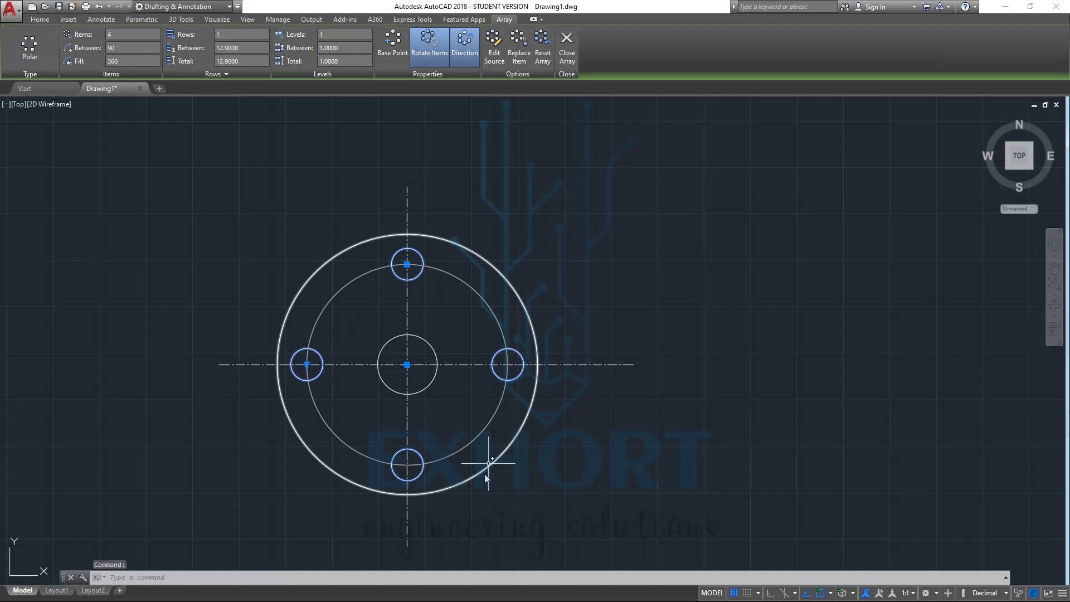
{"action": "key", "text": "Escape"}
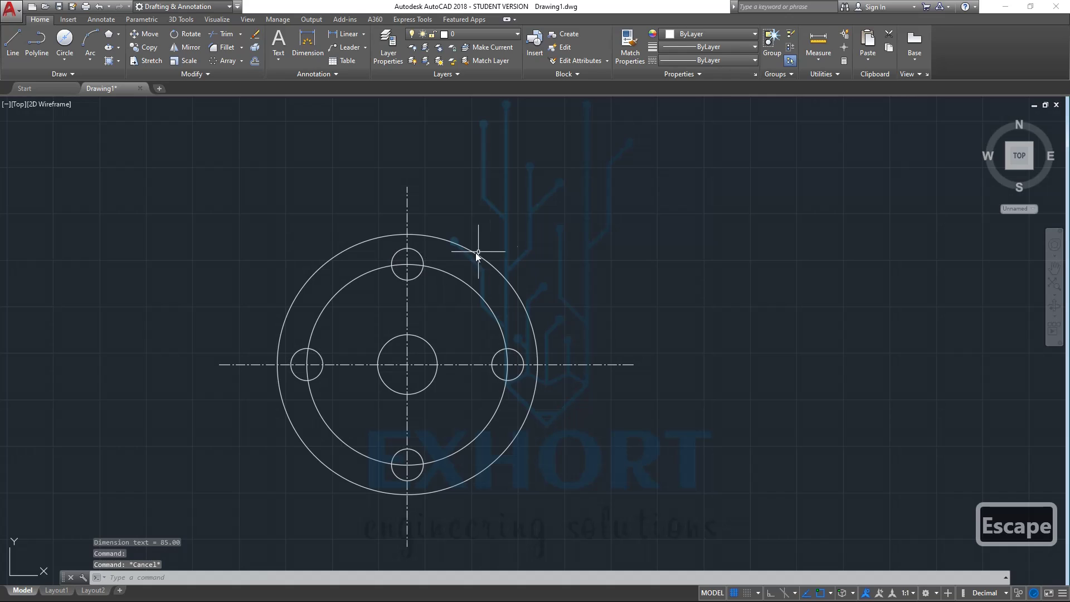
Add a multileader from the flange's uppermost small hole to a landing outside the outline at upper right, with the text DIA
{"action": "left_click", "coordinate": [365, 47]}
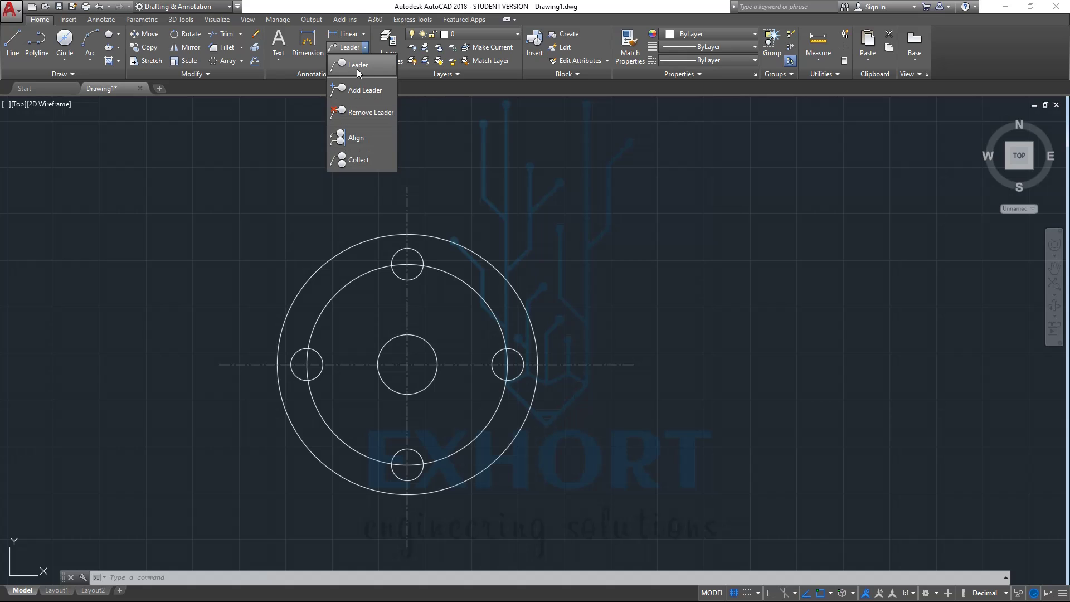
{"action": "left_click", "coordinate": [357, 66]}
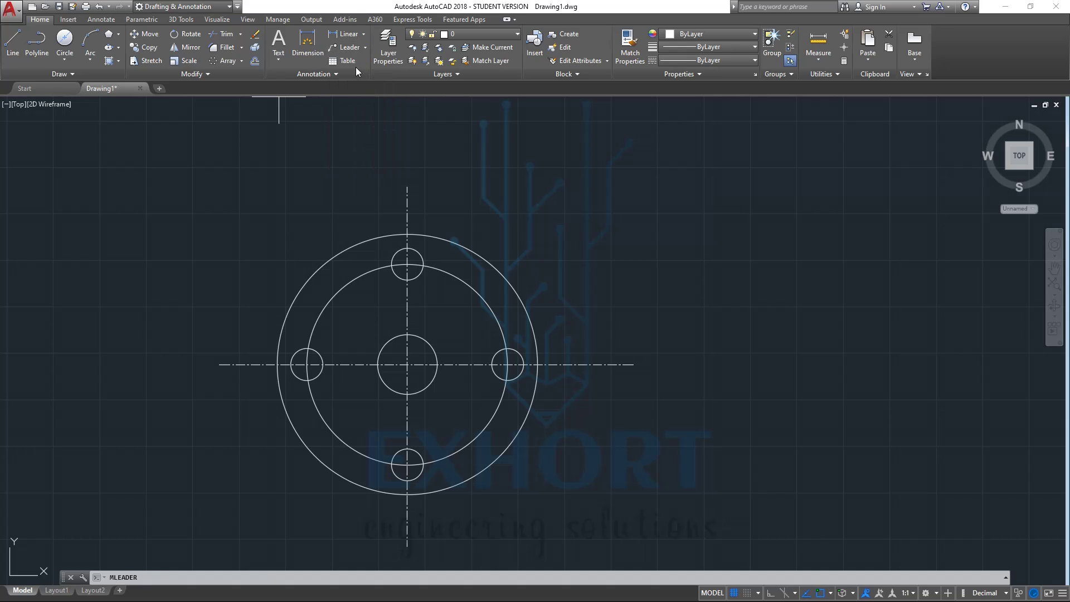
{"action": "left_click", "coordinate": [419, 253]}
{"action": "left_click", "coordinate": [504, 198]}
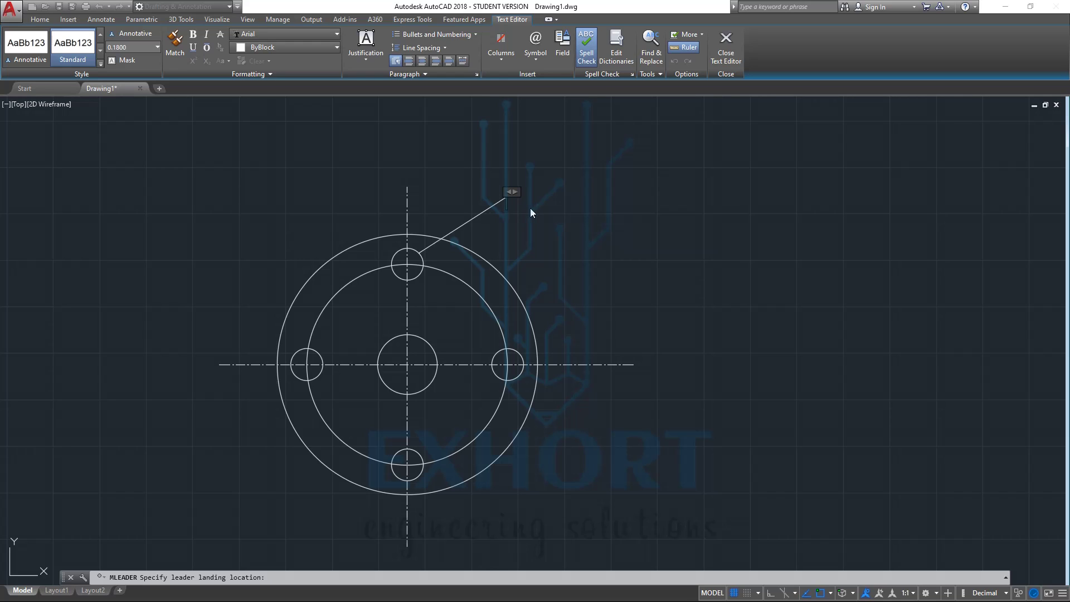
{"action": "key", "text": "Caps_Lock"}
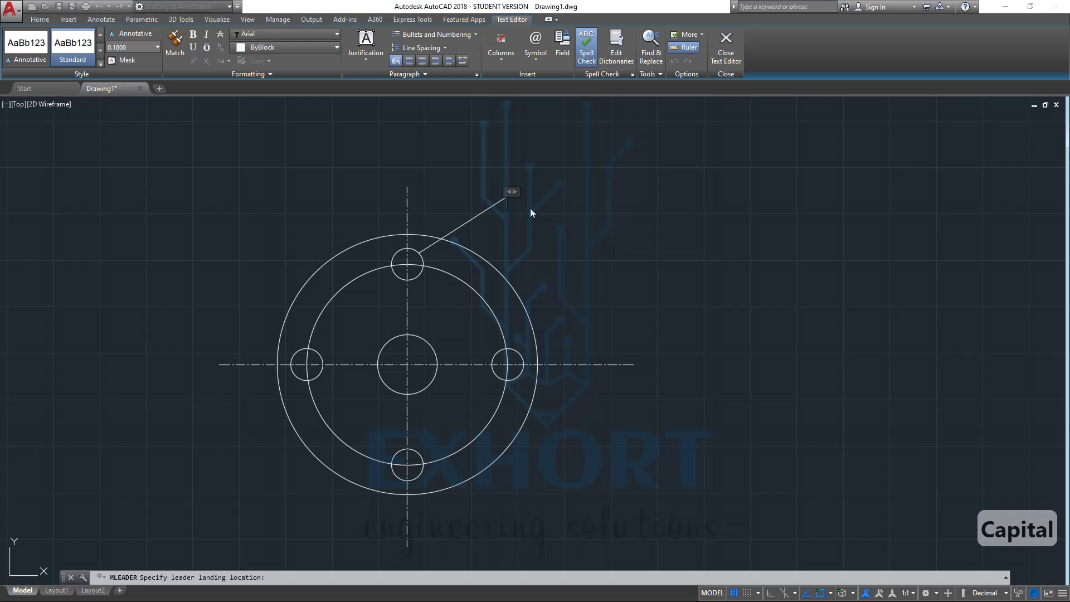
{"action": "type", "text": "D"}
{"action": "key", "text": "Caps_Lock"}
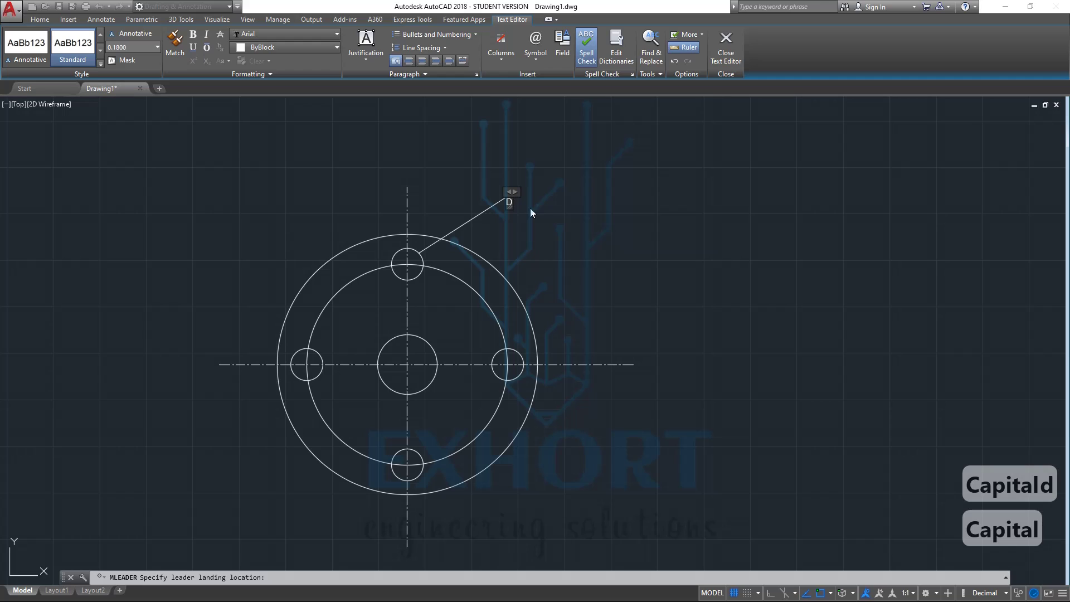
{"action": "key", "text": "Caps_Lock"}
{"action": "type", "text": "IA"}
{"action": "key", "text": "Caps_Lock"}
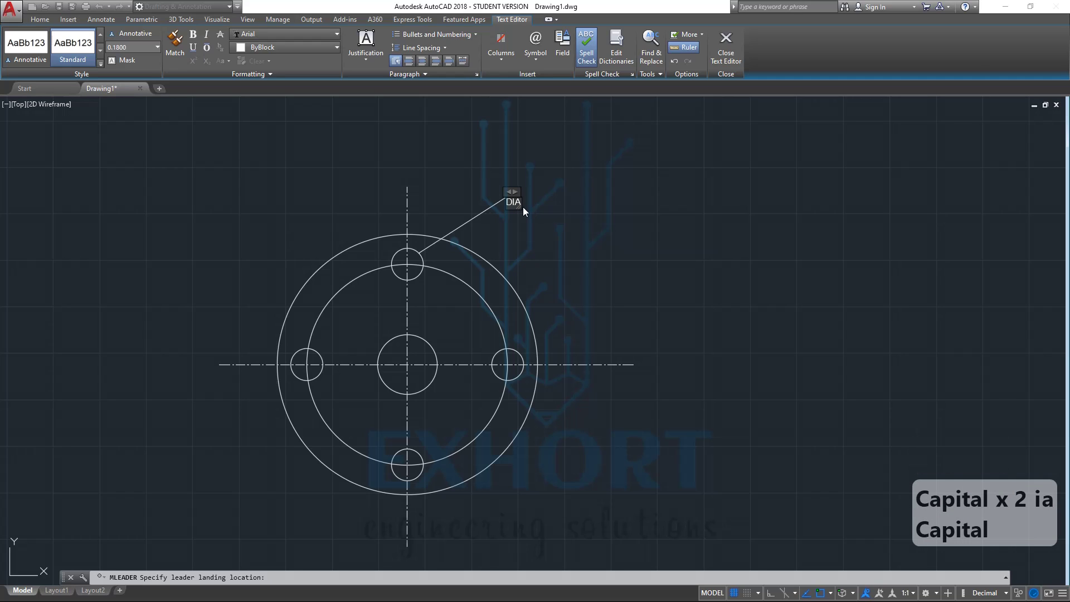
Look through the symbol and justification options available for the leader text
{"action": "mouse_move", "coordinate": [513, 190]}
{"action": "left_mouse_down"}
{"action": "mouse_move", "coordinate": [557, 191]}
{"action": "mouse_move", "coordinate": [529, 189]}
{"action": "left_mouse_up"}
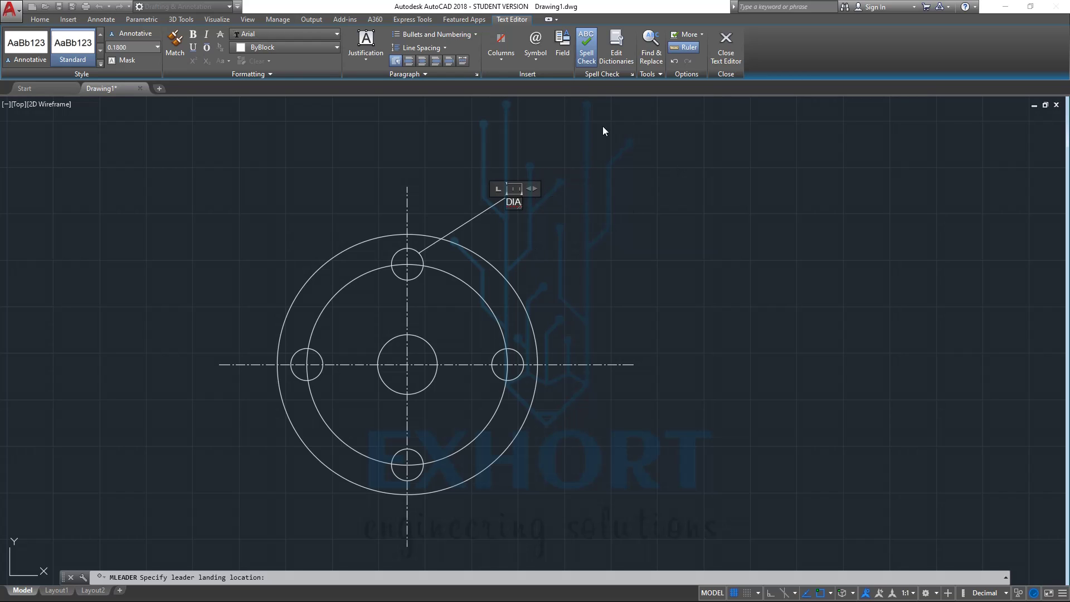
{"action": "left_click", "coordinate": [536, 58]}
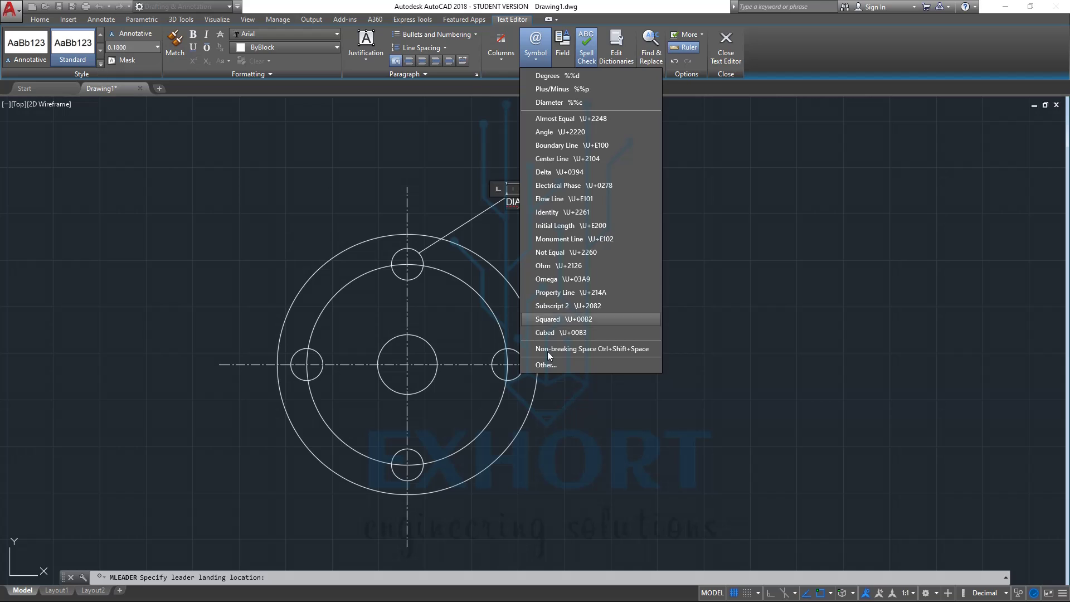
{"action": "left_click", "coordinate": [468, 87]}
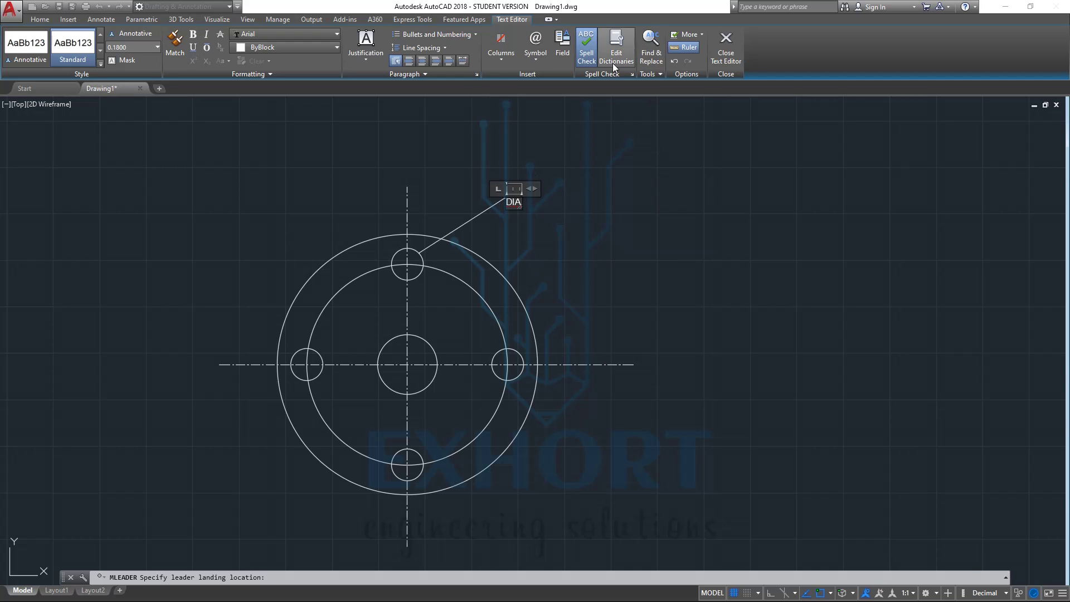
{"action": "left_click", "coordinate": [365, 56]}
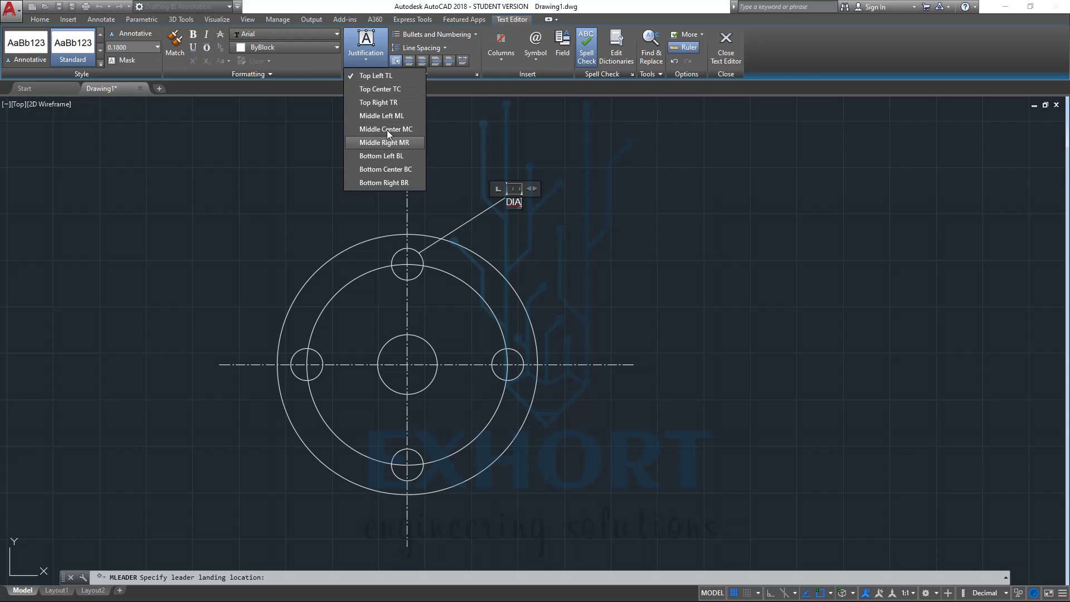
{"action": "left_click", "coordinate": [468, 82]}
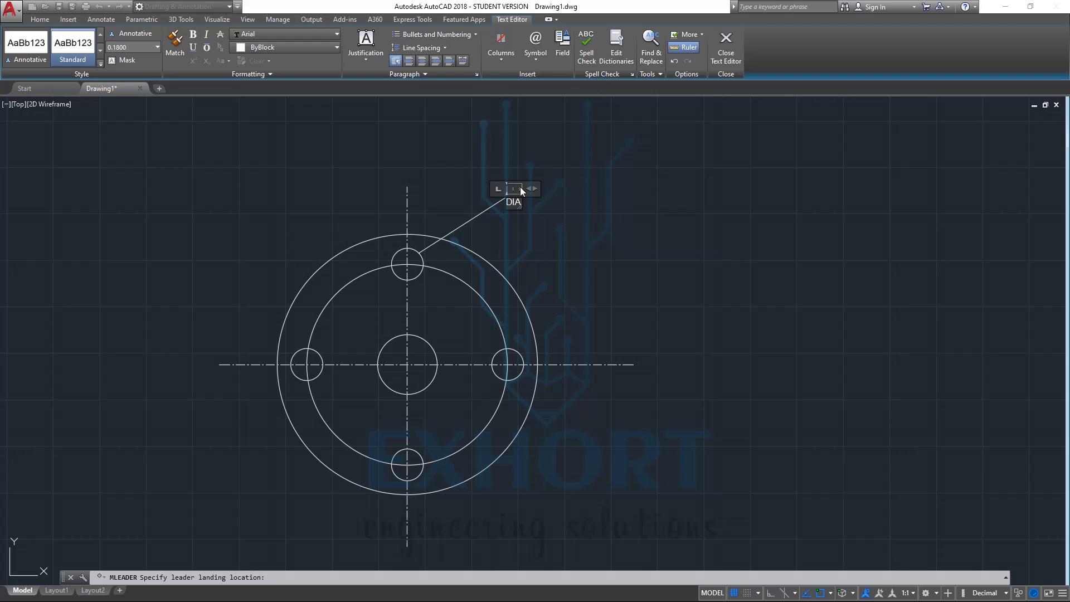
Finish editing the leader text and check its size at the landing
{"action": "left_click", "coordinate": [726, 39]}
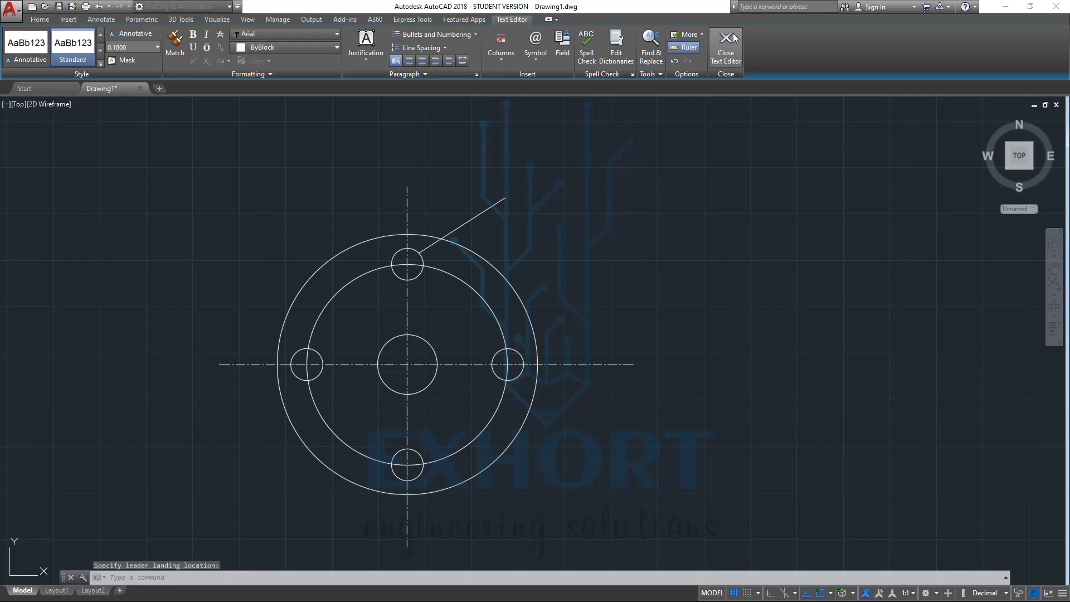
{"action": "scroll", "coordinate": [556, 186], "scroll_direction": "up", "scroll_amount": 3}
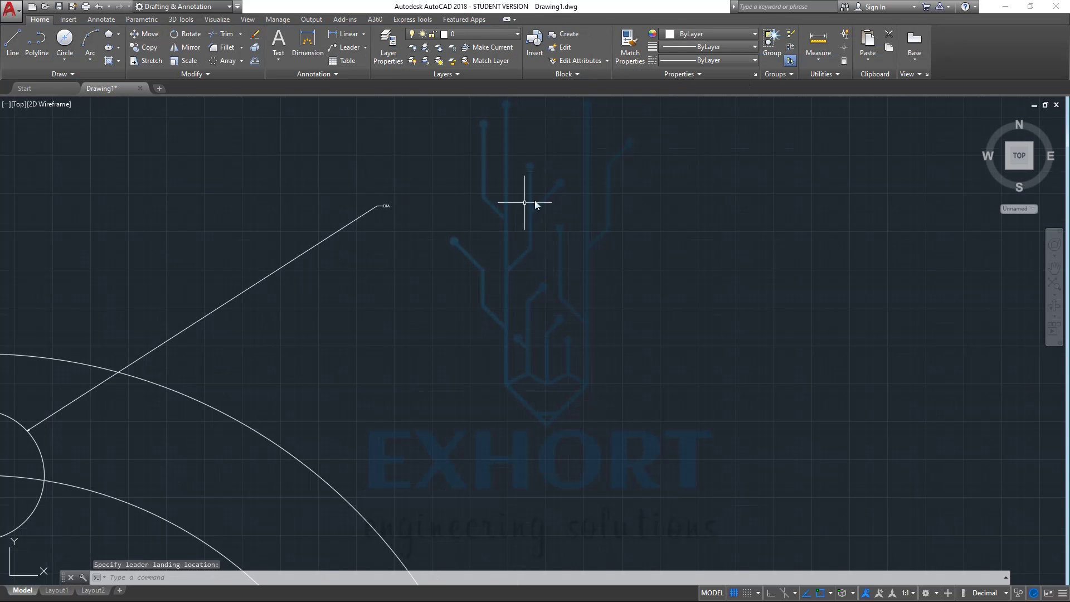
{"action": "scroll", "coordinate": [503, 232], "scroll_direction": "up", "scroll_amount": 2}
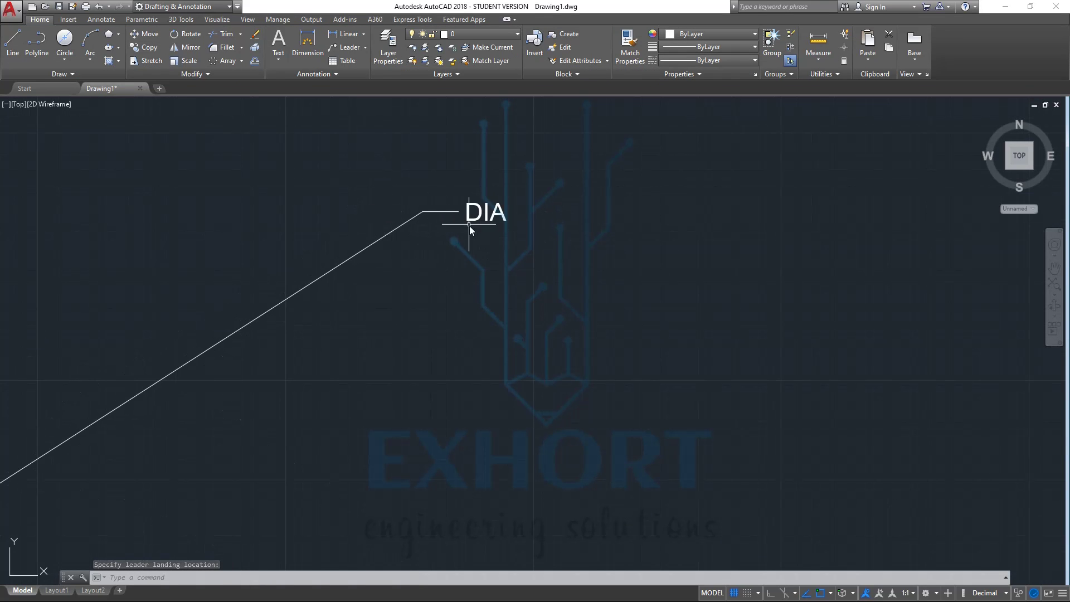
Add a radius dimension to the flange's uppermost small hole, placing its text just below the DIA leader's landing
{"action": "left_click", "coordinate": [500, 228]}
{"action": "scroll", "coordinate": [499, 229], "scroll_direction": "down", "scroll_amount": 5}
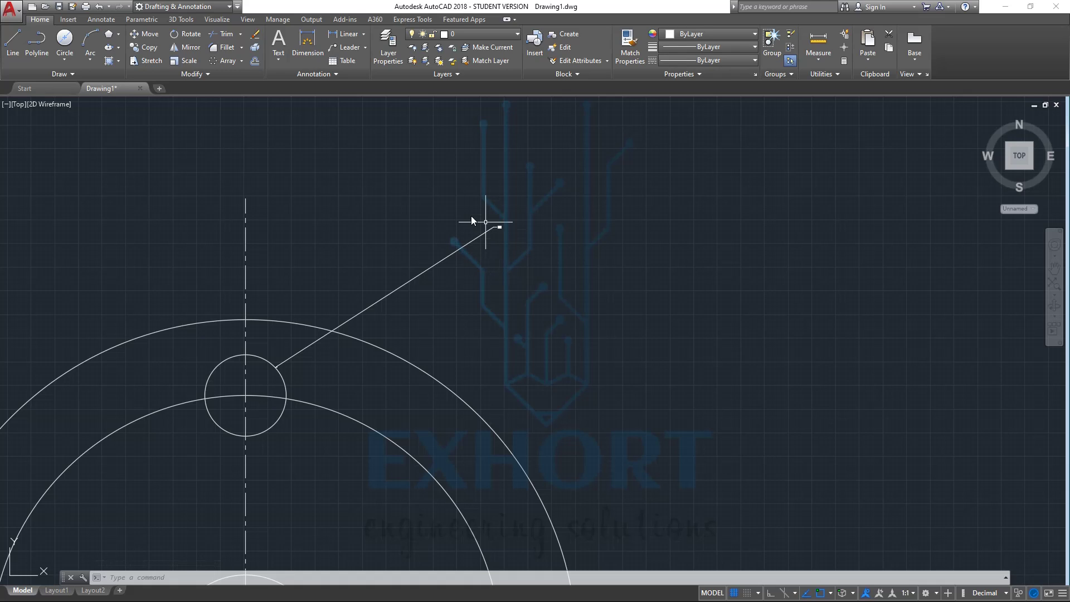
{"action": "scroll", "coordinate": [503, 226], "scroll_direction": "up", "scroll_amount": 2}
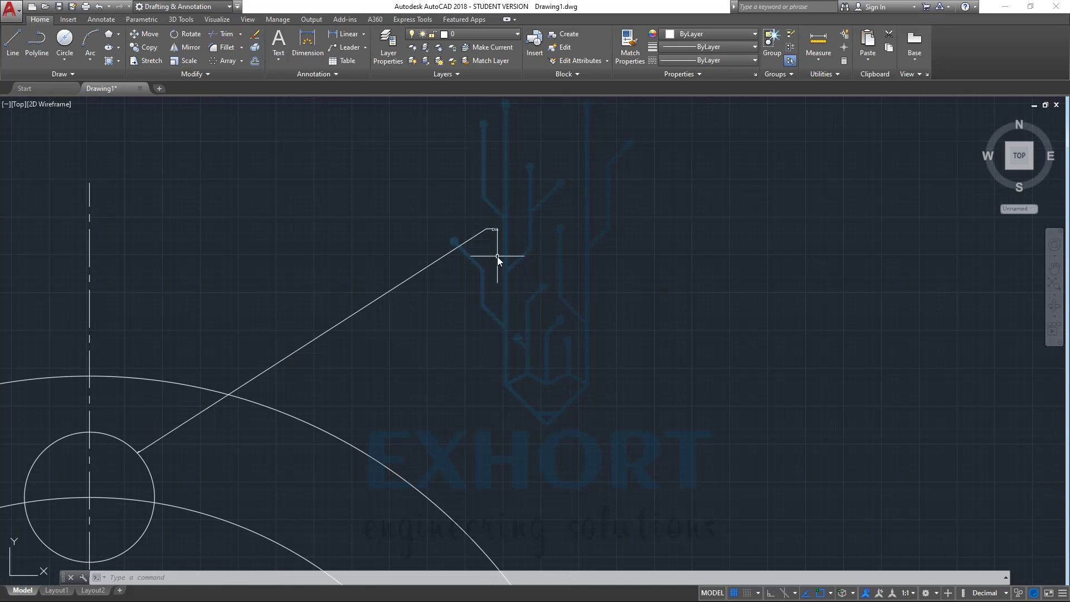
{"action": "left_click", "coordinate": [364, 34]}
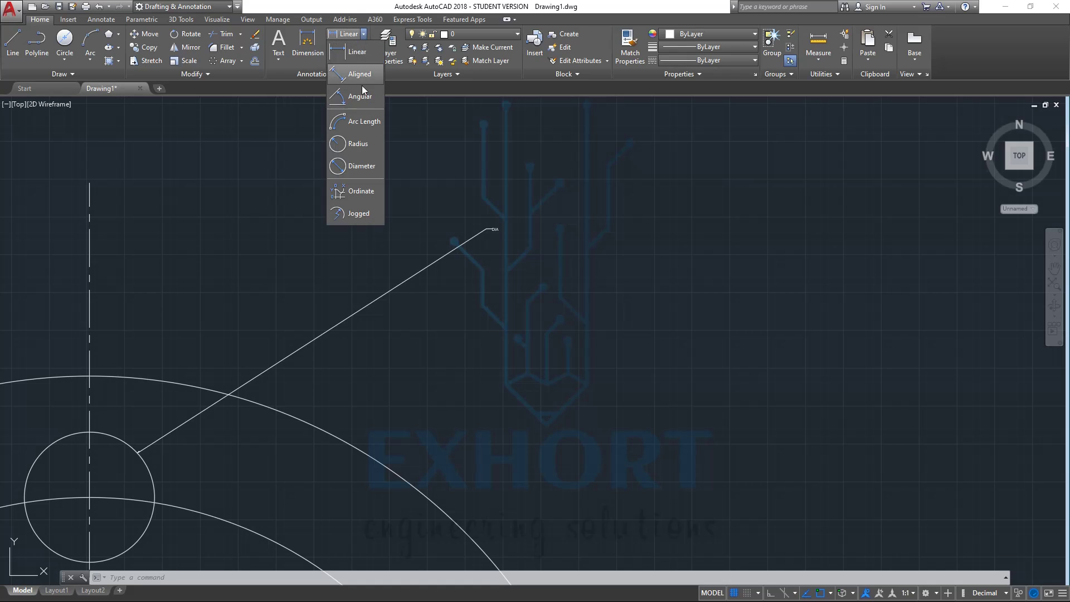
{"action": "left_click", "coordinate": [358, 144]}
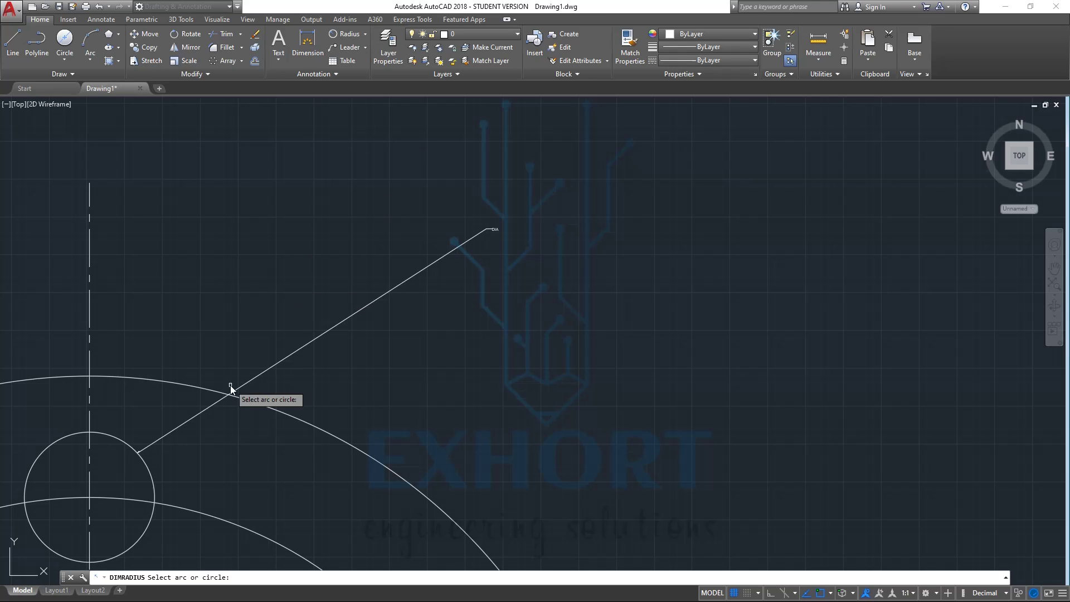
{"action": "left_click", "coordinate": [149, 472]}
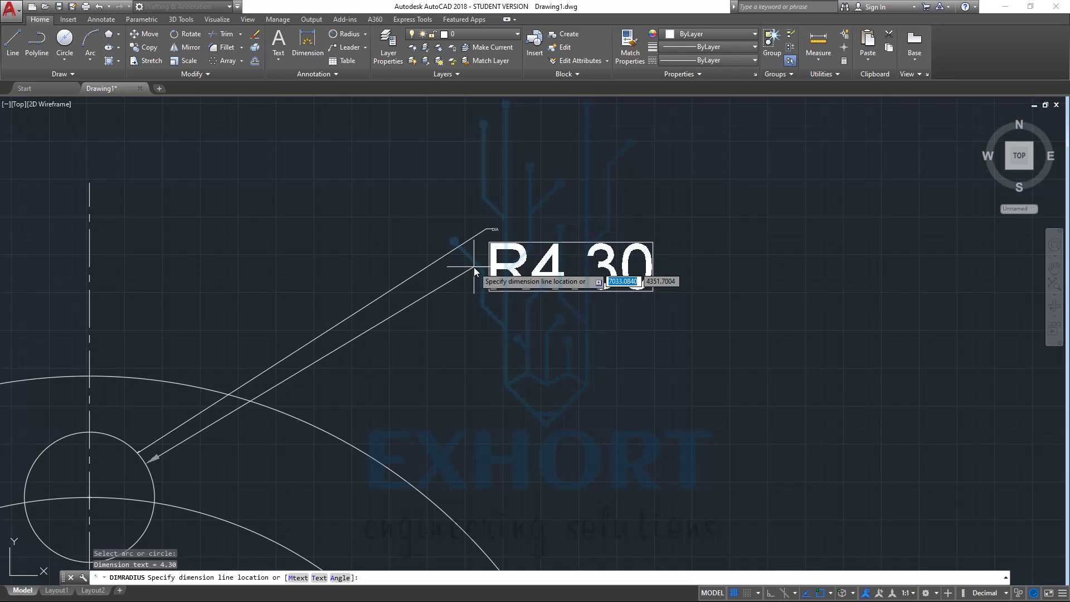
{"action": "left_click", "coordinate": [473, 266]}
{"action": "scroll", "coordinate": [485, 223], "scroll_direction": "up", "scroll_amount": 4}
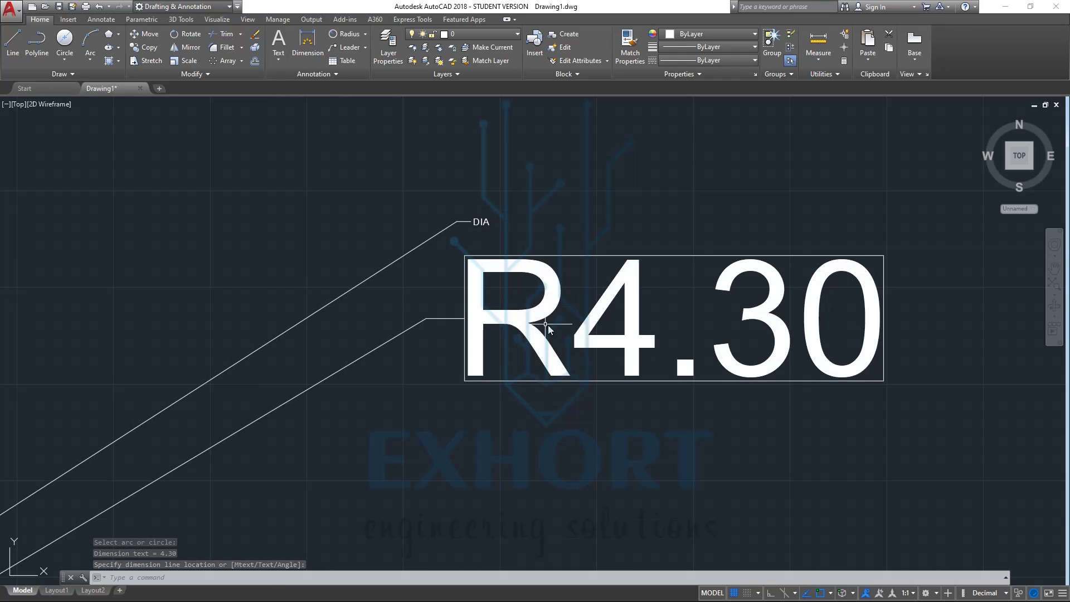
Delete the radius dimension from the flange's uppermost small hole
{"action": "left_click", "coordinate": [549, 291]}
{"action": "left_click", "coordinate": [545, 269]}
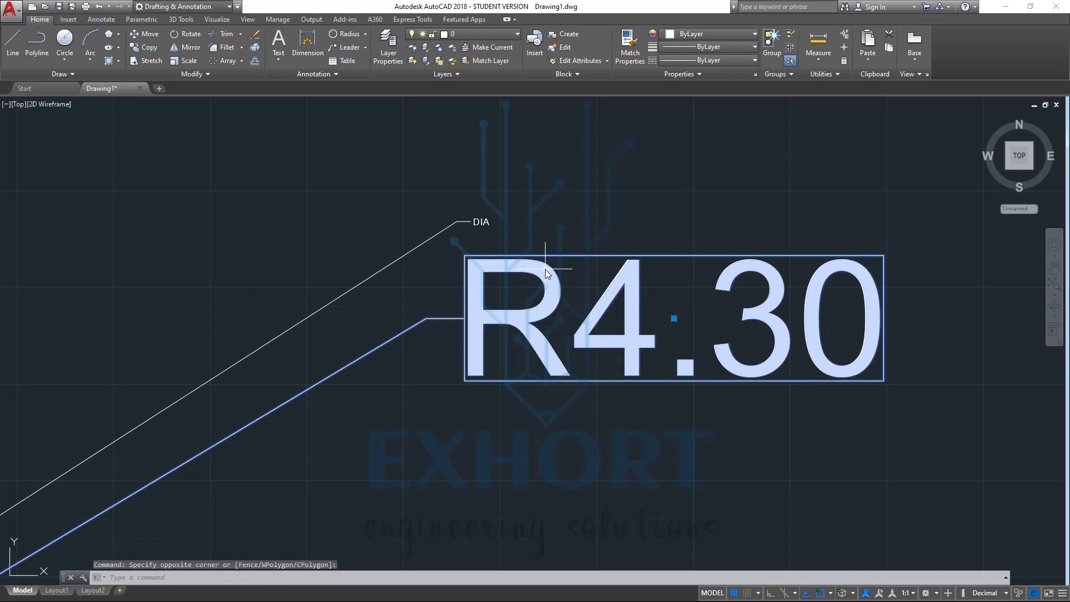
{"action": "key", "text": "Delete"}
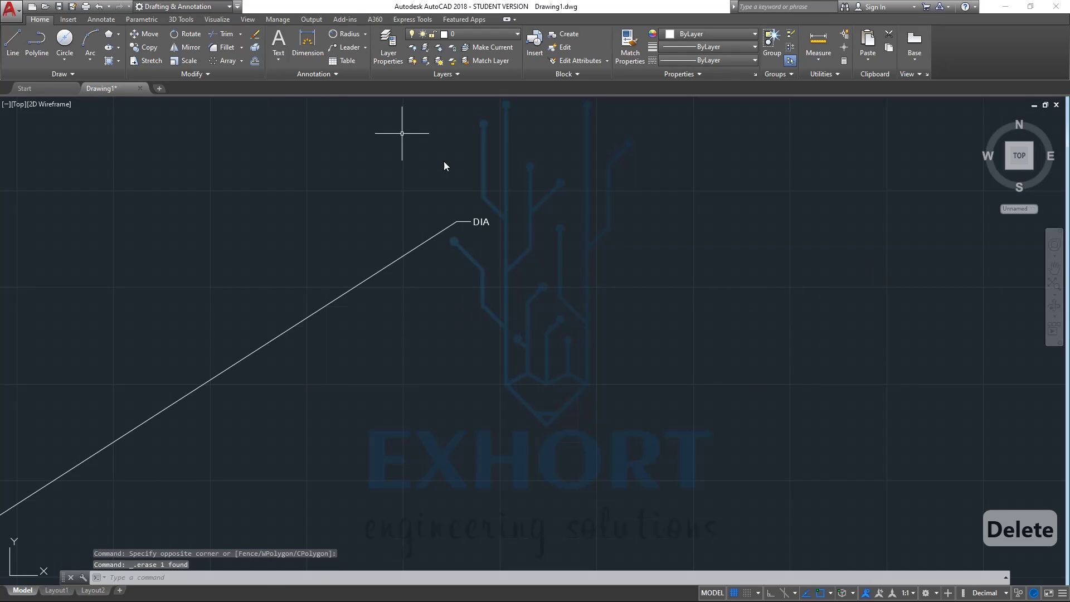
Add a diameter dimension to the flange's uppermost small hole, with its text outside the outline just below the DIA leader
{"action": "left_click", "coordinate": [365, 34]}
{"action": "left_click", "coordinate": [357, 166]}
{"action": "scroll", "coordinate": [142, 403], "scroll_direction": "down", "scroll_amount": 4}
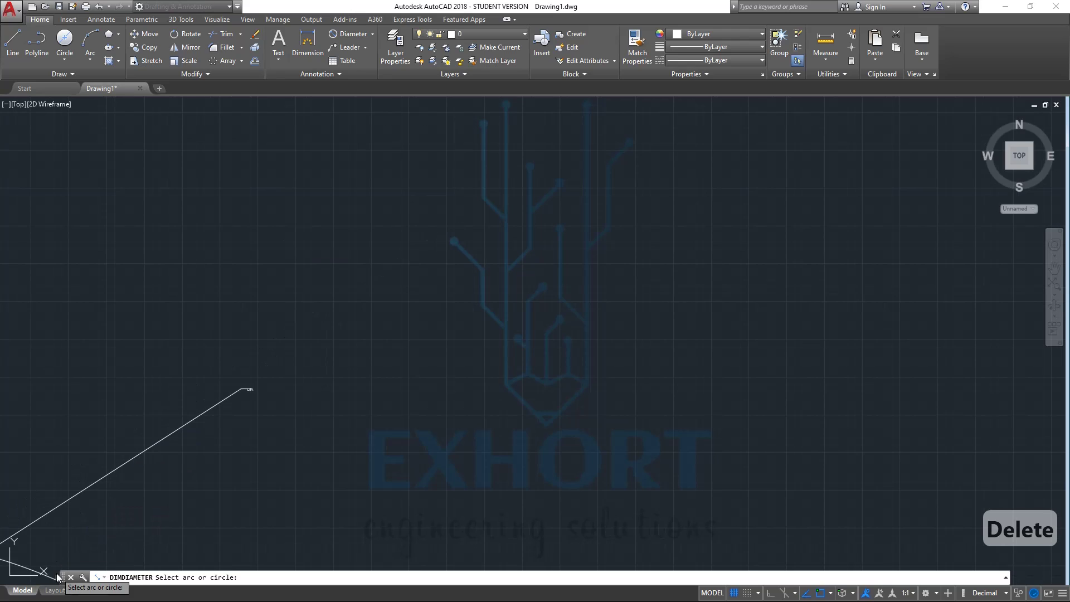
{"action": "scroll", "coordinate": [410, 198], "scroll_direction": "down", "scroll_amount": 4}
{"action": "left_click", "coordinate": [212, 368]}
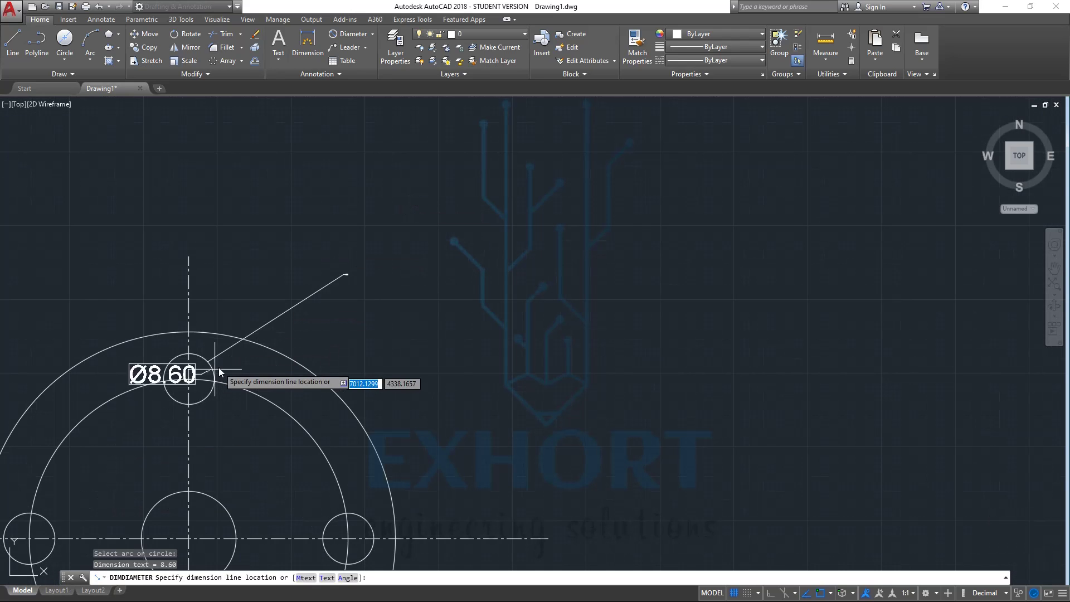
{"action": "left_click", "coordinate": [347, 293]}
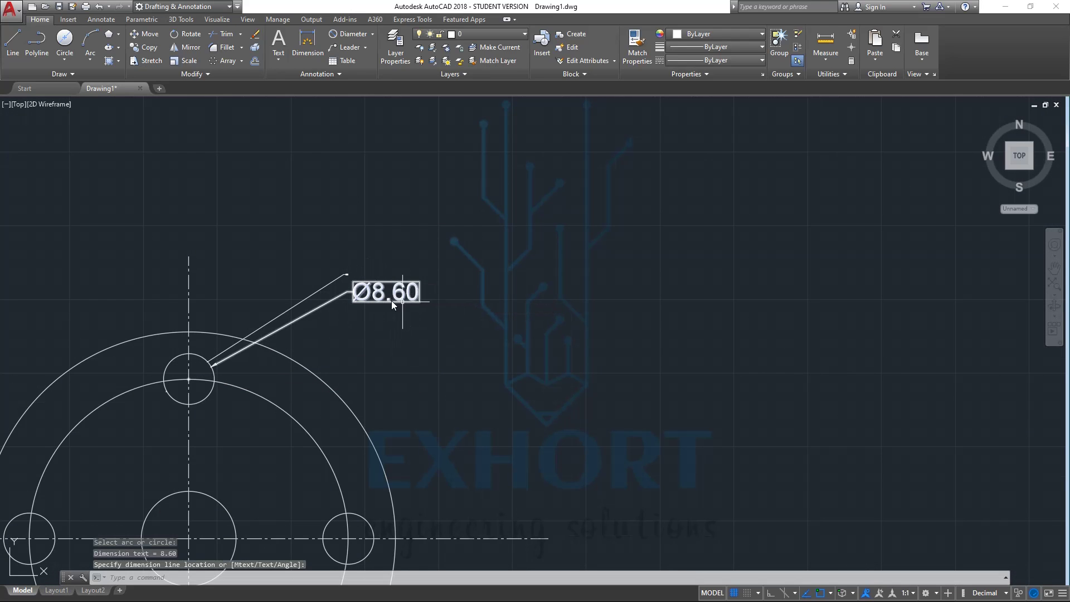
Widen the DIA leader's text frame and shift its landing horizontally to the right, above the diameter dimension's text
{"action": "scroll", "coordinate": [385, 282], "scroll_direction": "up", "scroll_amount": 6}
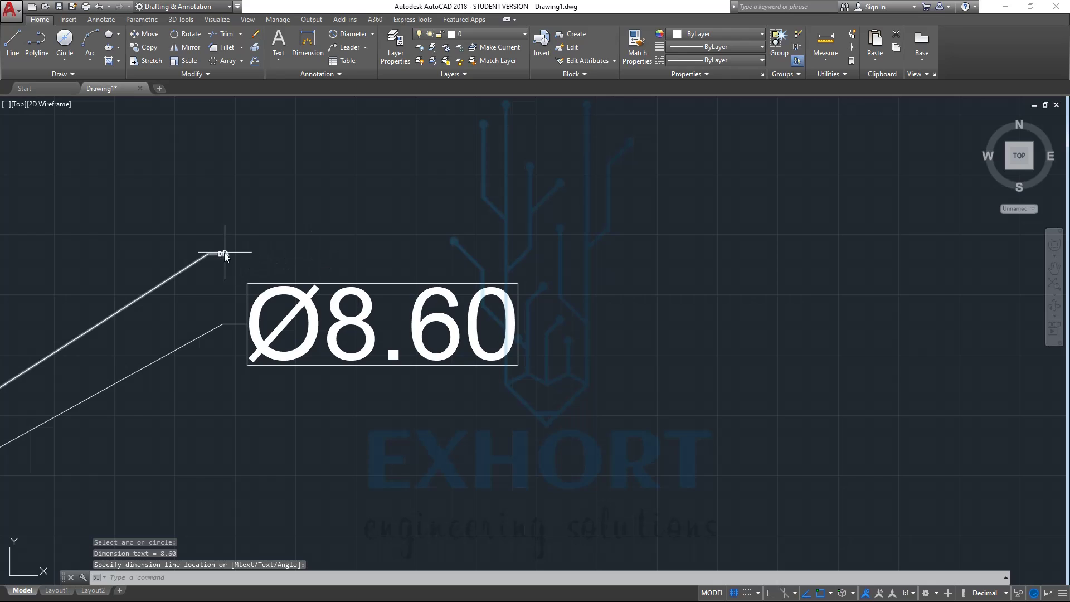
{"action": "scroll", "coordinate": [224, 253], "scroll_direction": "up", "scroll_amount": 2}
{"action": "left_click", "coordinate": [226, 256]}
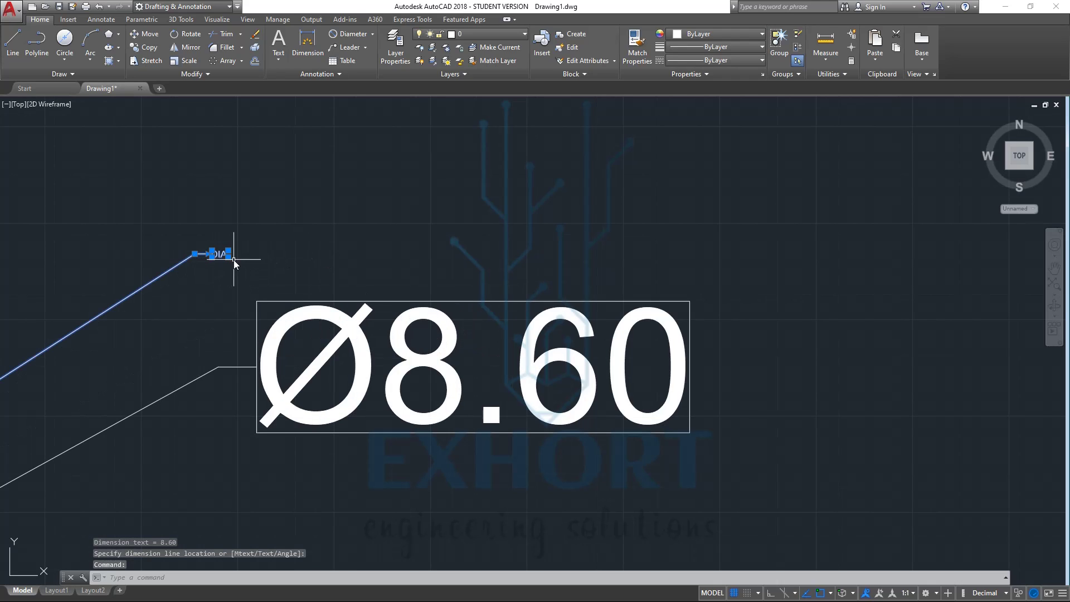
{"action": "left_click", "coordinate": [230, 256]}
{"action": "left_click", "coordinate": [291, 284]}
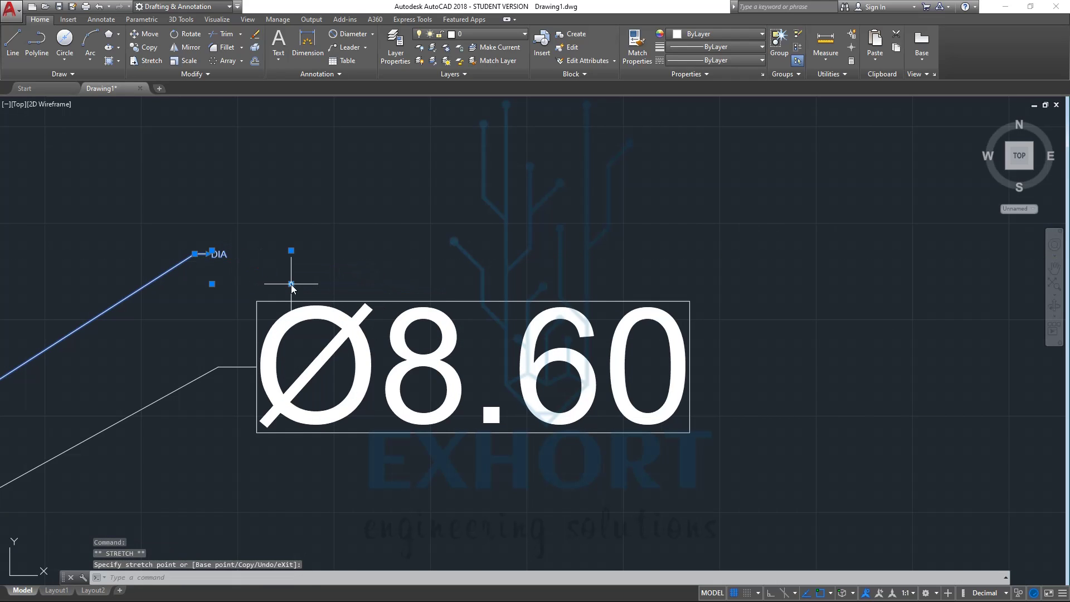
{"action": "left_click", "coordinate": [219, 260]}
{"action": "left_click", "coordinate": [195, 254]}
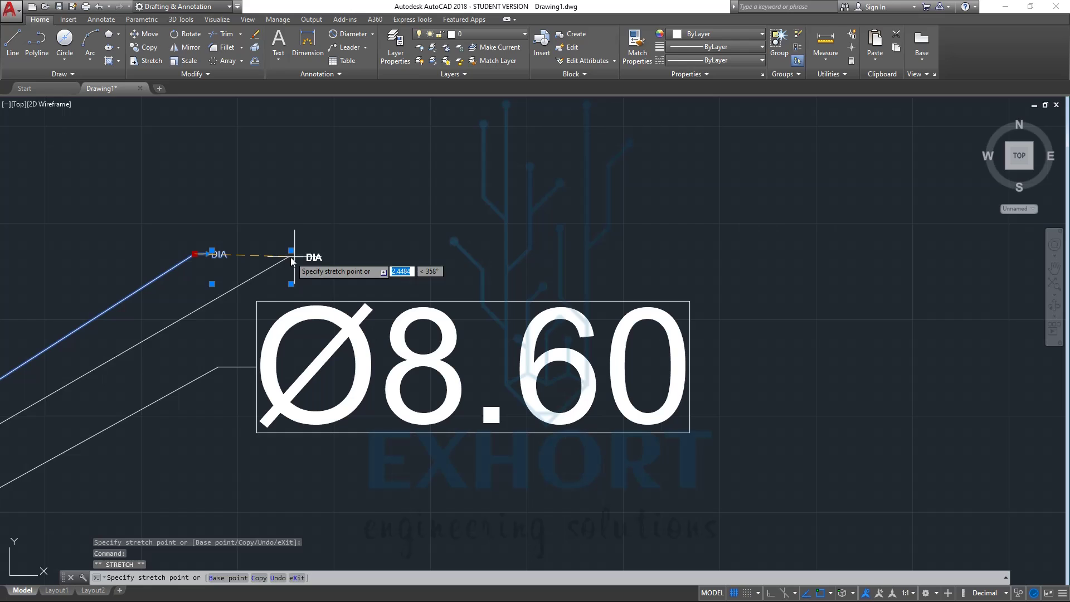
{"action": "left_click", "coordinate": [331, 255]}
{"action": "key", "text": "Escape"}
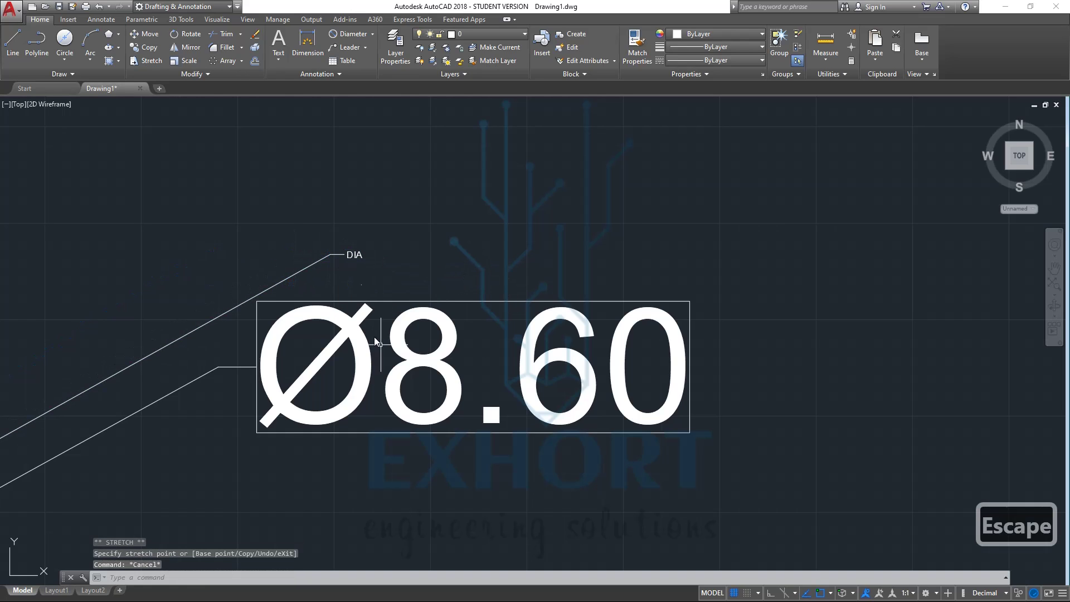
Add a radius dimension to the flange's outer circle, placing its text outside the outline at upper left
{"action": "scroll", "coordinate": [503, 241], "scroll_direction": "down", "scroll_amount": 10}
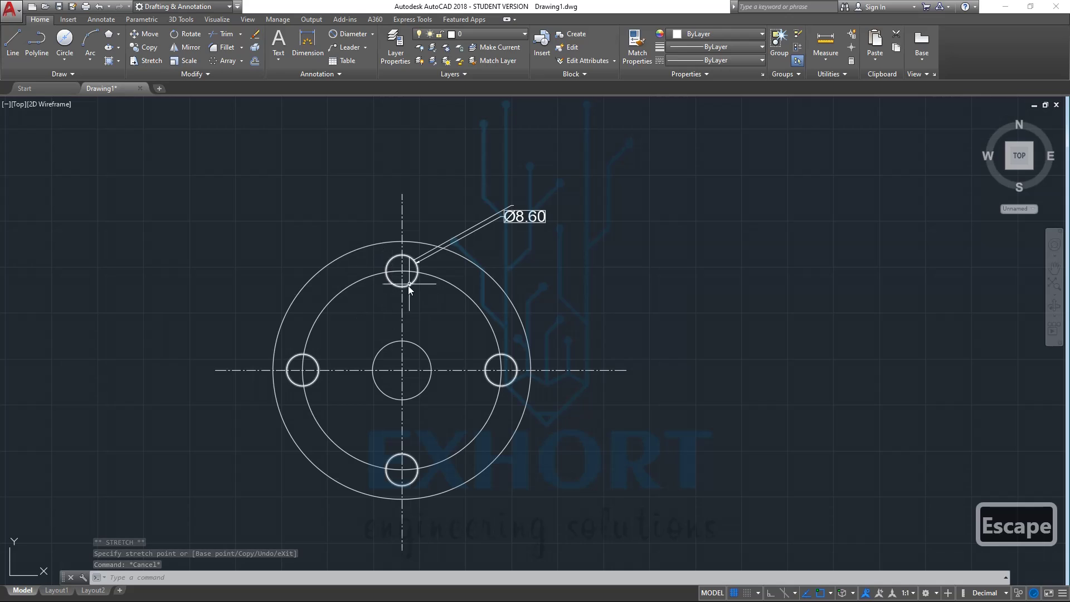
{"action": "left_click", "coordinate": [372, 34]}
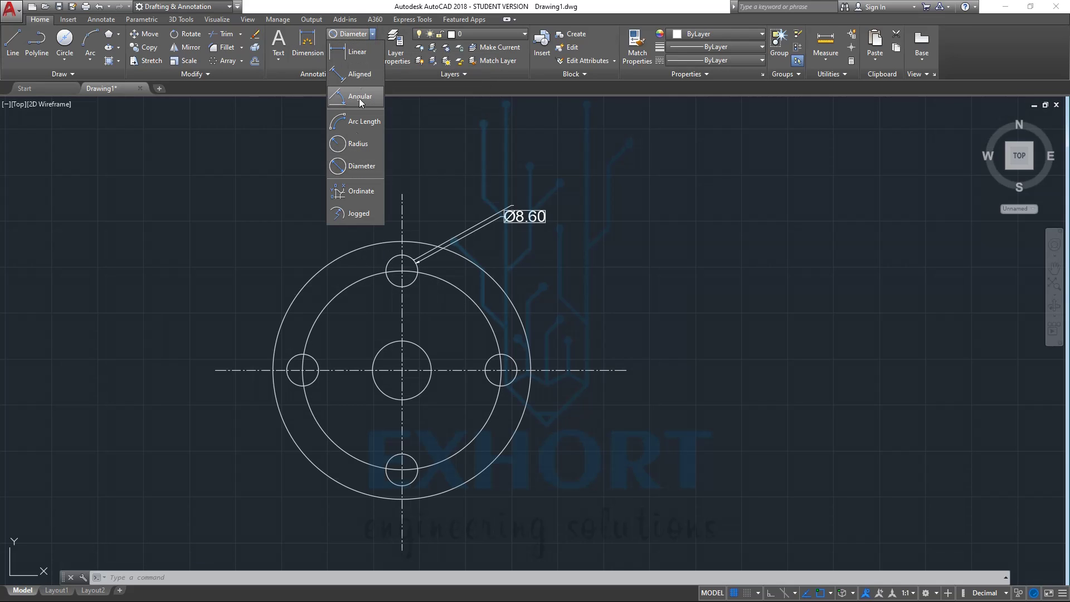
{"action": "left_click", "coordinate": [358, 144]}
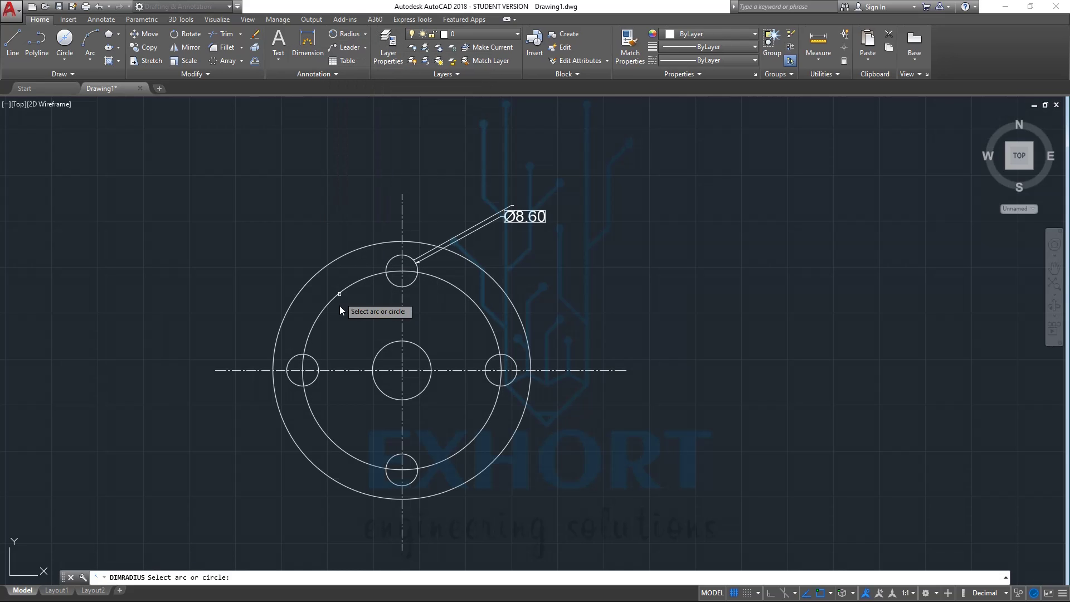
{"action": "left_click", "coordinate": [336, 257]}
{"action": "left_click", "coordinate": [235, 233]}
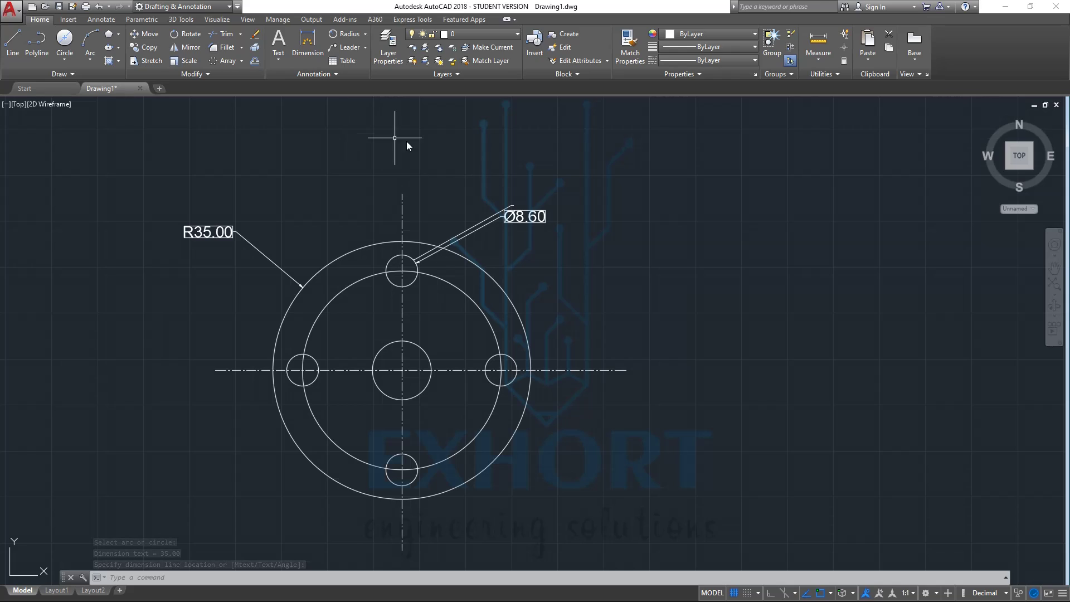
Add single-line text reading CIRCLE at the flange's right edge, rotated to run almost straight downward
{"action": "left_click", "coordinate": [280, 57]}
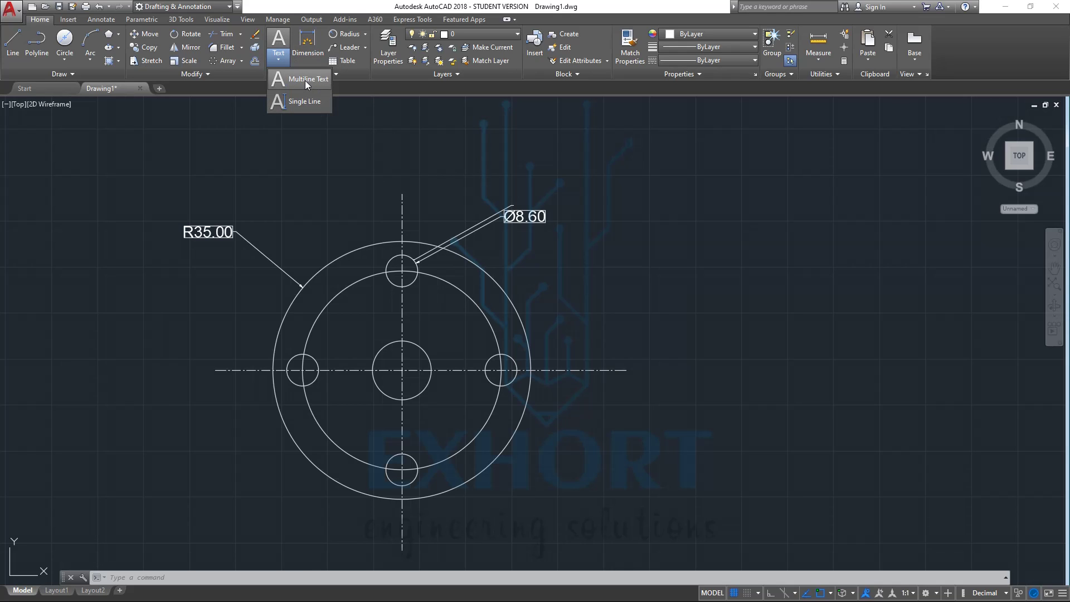
{"action": "left_click", "coordinate": [306, 100]}
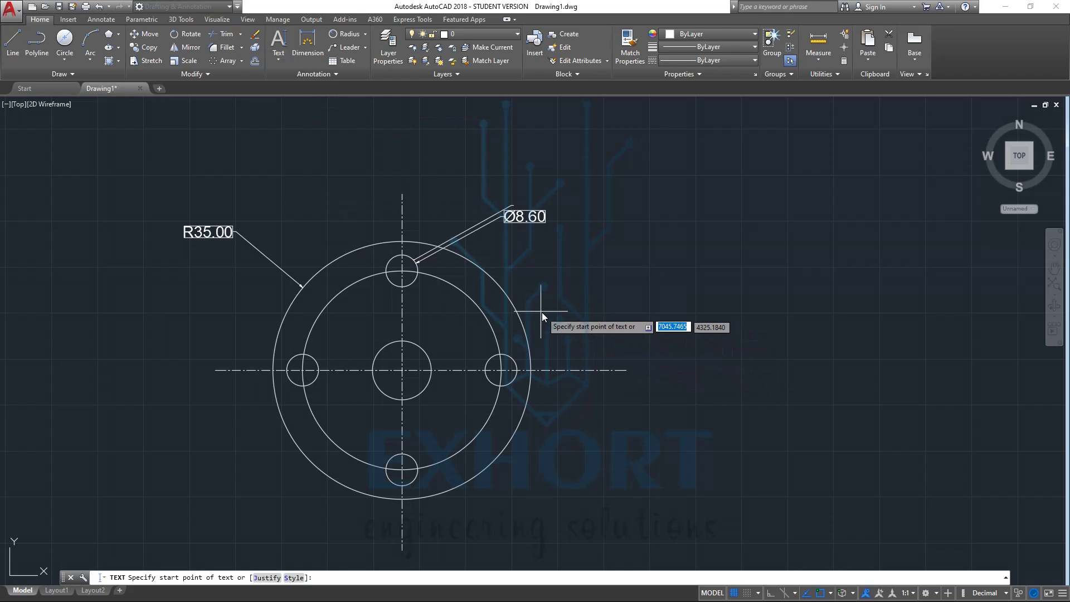
{"action": "left_click", "coordinate": [523, 295]}
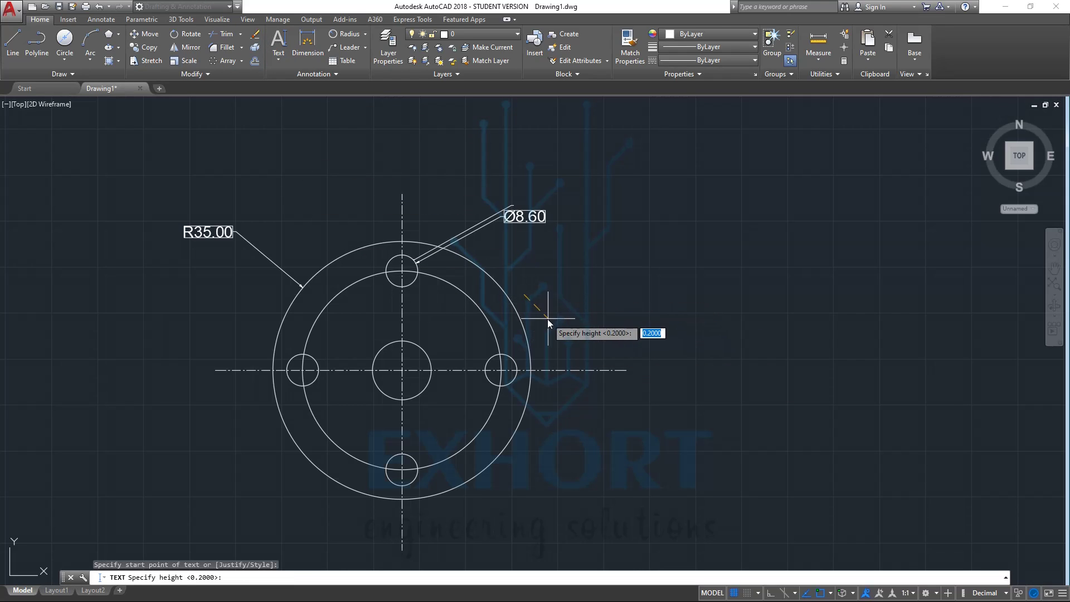
{"action": "key", "text": "Return"}
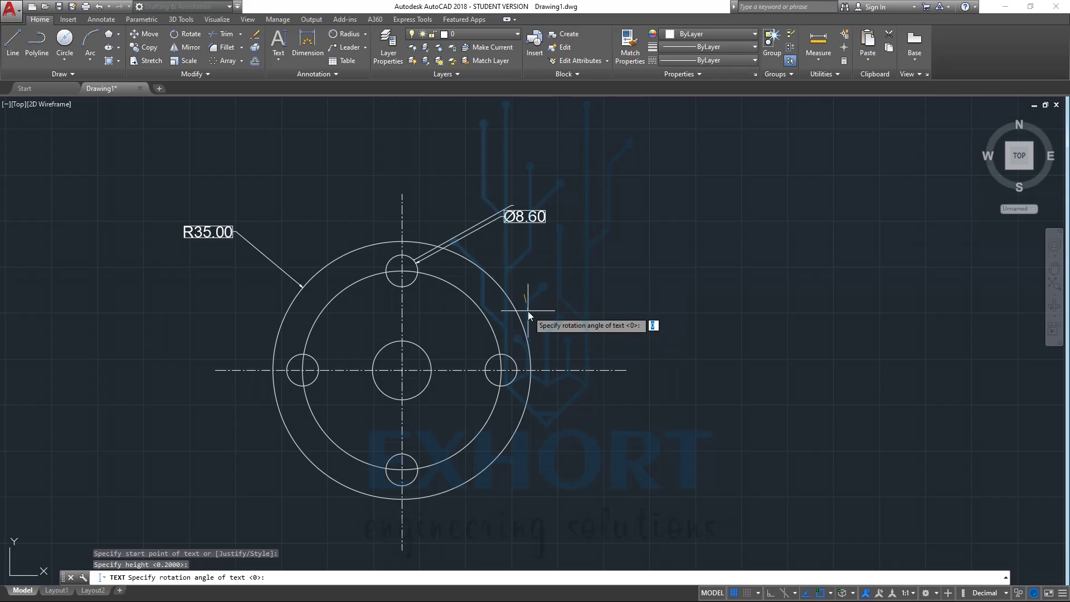
{"action": "key", "text": "Return"}
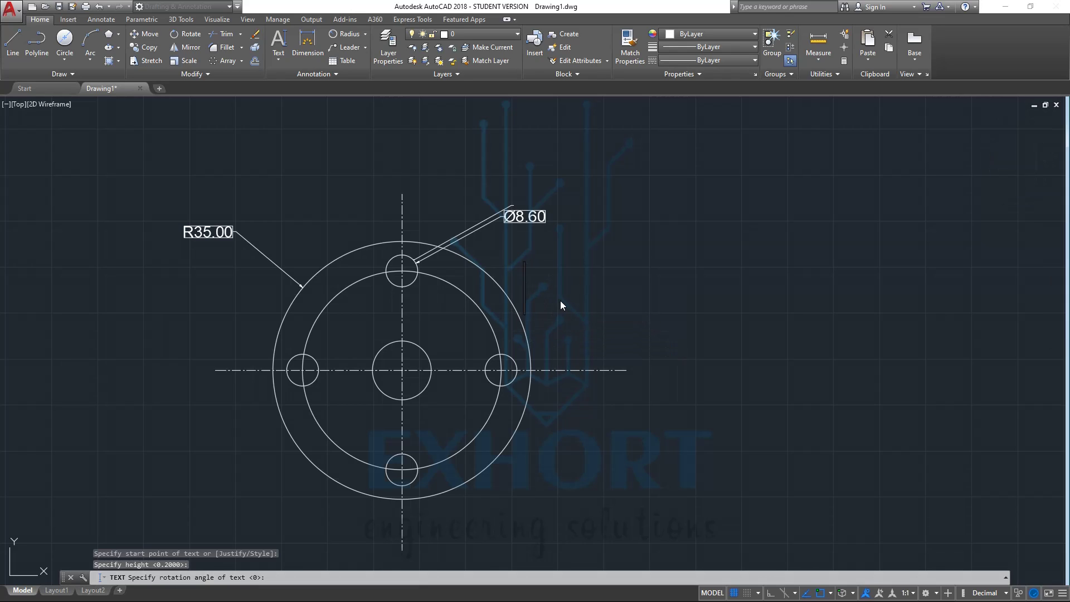
{"action": "key", "text": "Caps_Lock"}
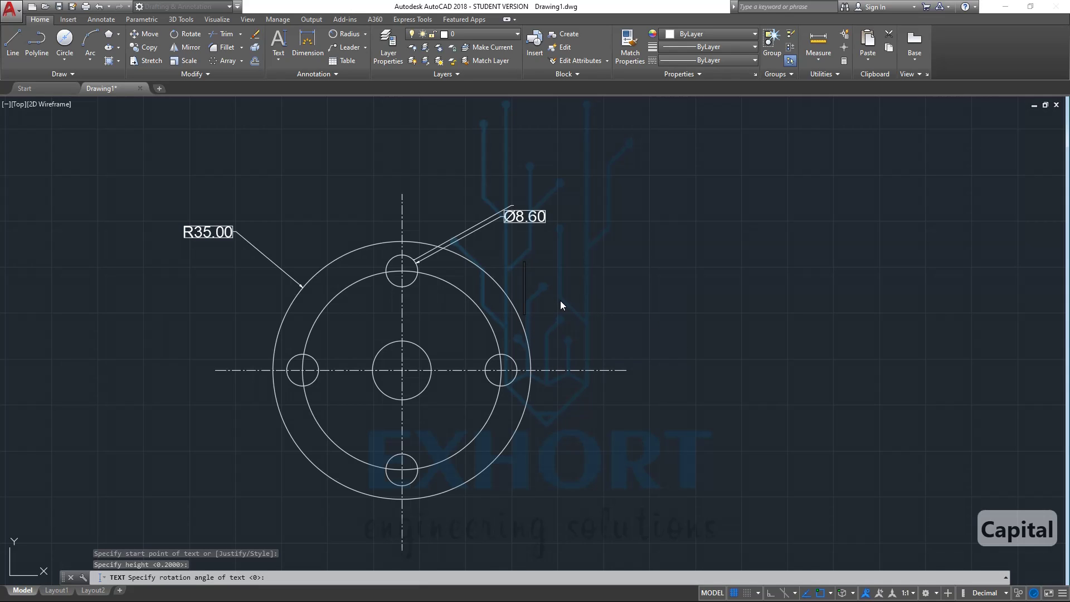
{"action": "type", "text": "C"}
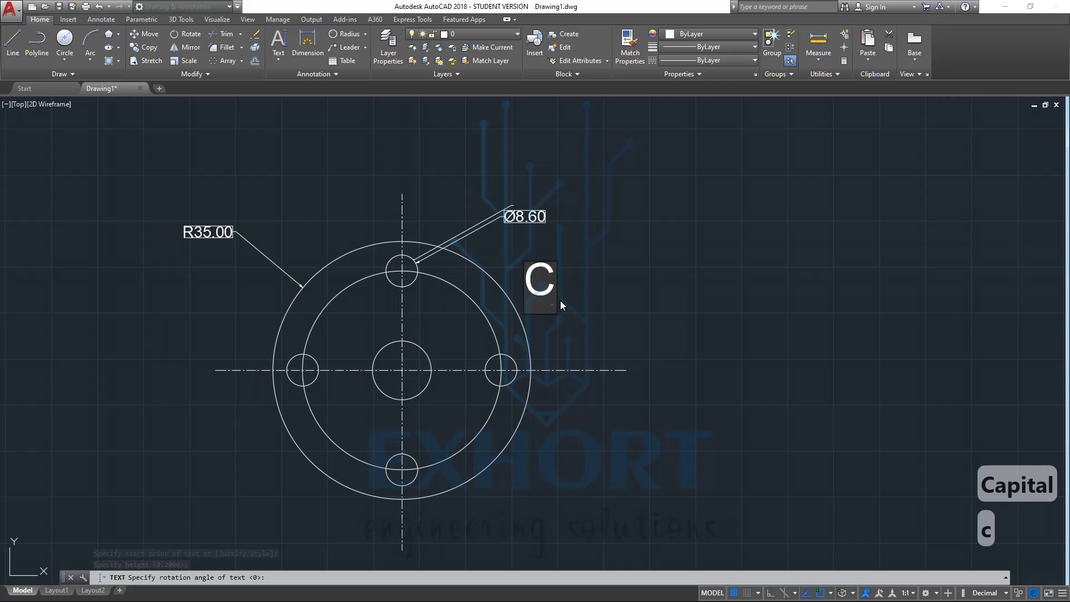
{"action": "type", "text": "IRCLE"}
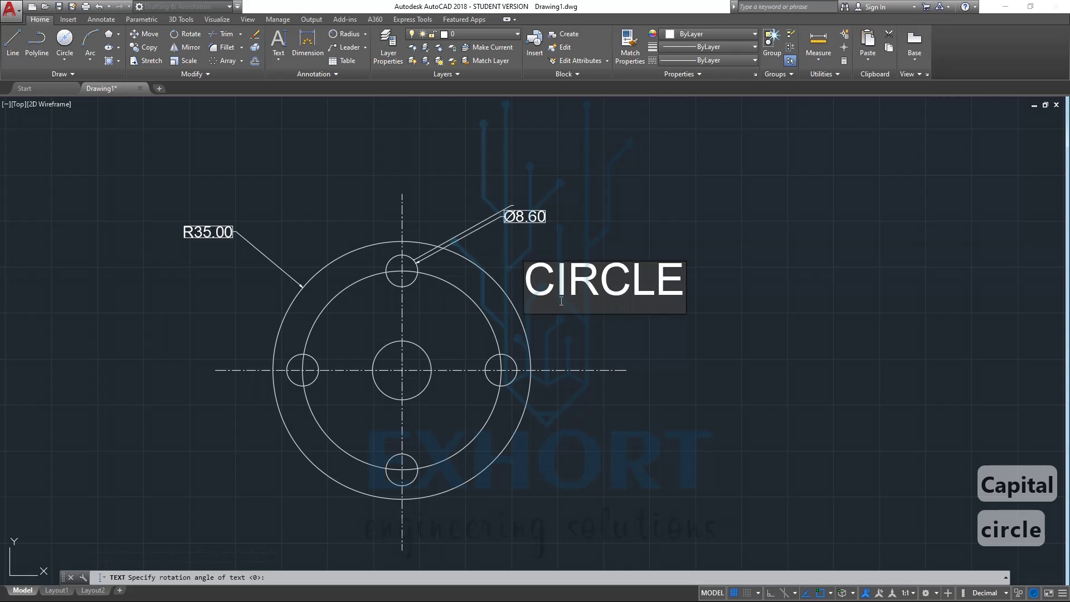
{"action": "key", "text": "Caps_Lock"}
{"action": "key", "text": "Return"}
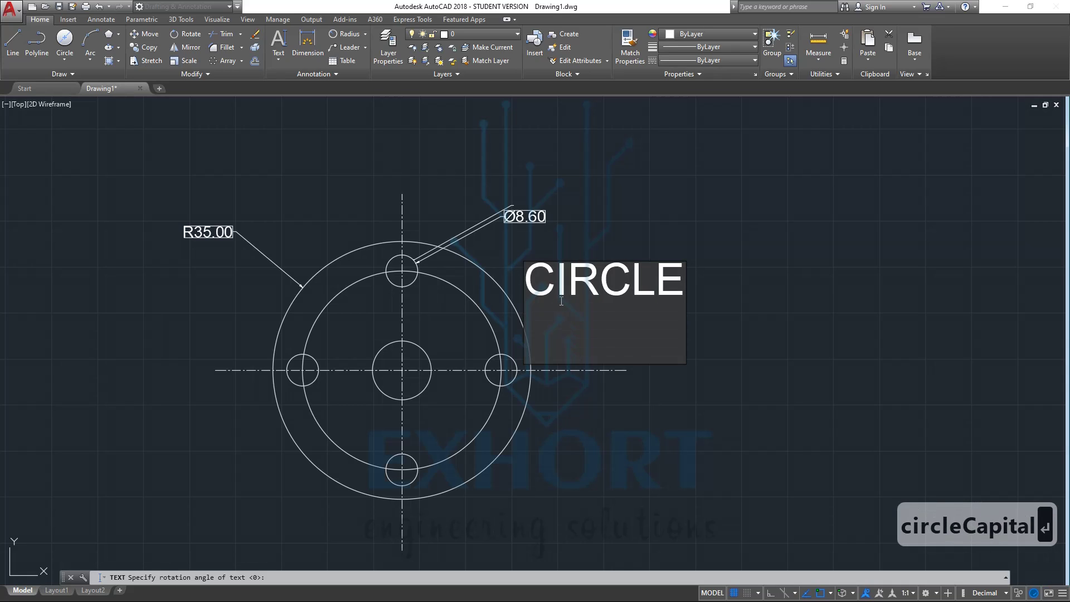
{"action": "key", "text": "Escape"}
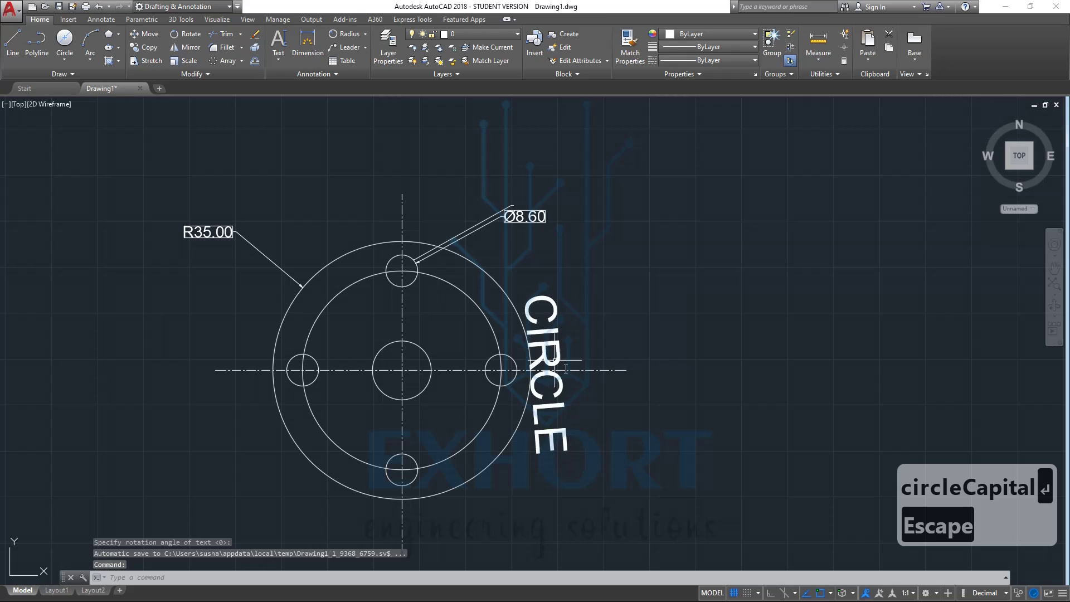
Move the CIRCLE text to the right, clear of the flange and its horizontal centre line
{"action": "left_click", "coordinate": [552, 409]}
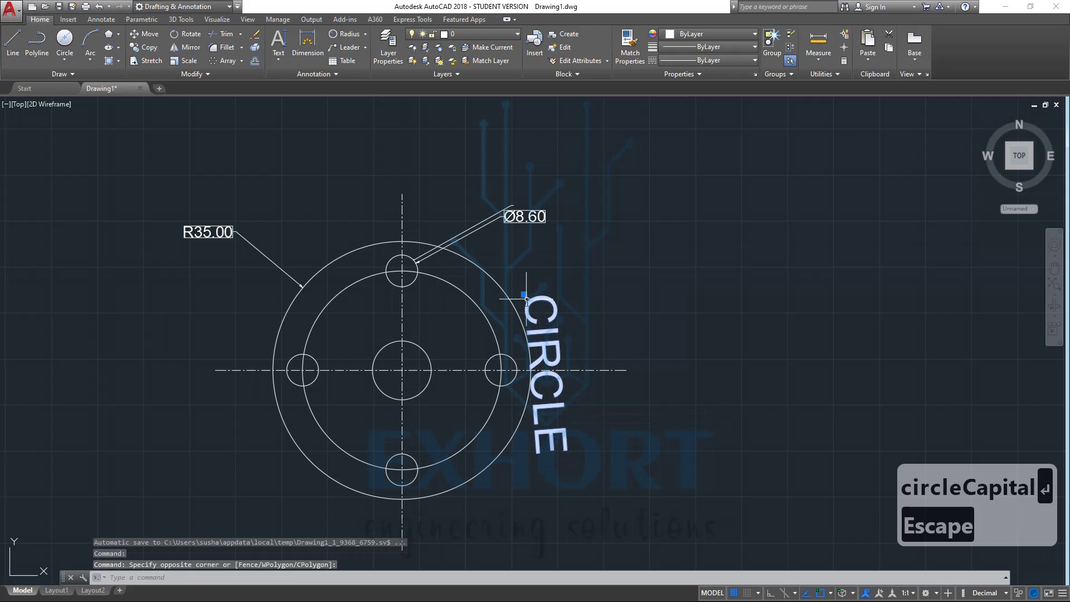
{"action": "left_click", "coordinate": [524, 295]}
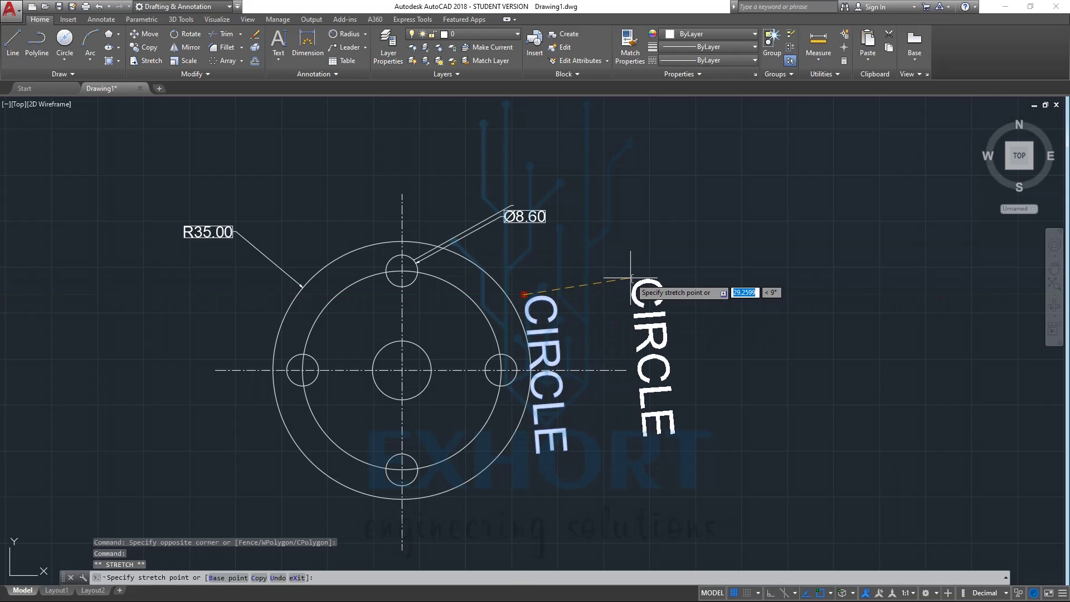
{"action": "left_click", "coordinate": [638, 303]}
{"action": "key", "text": "Escape"}
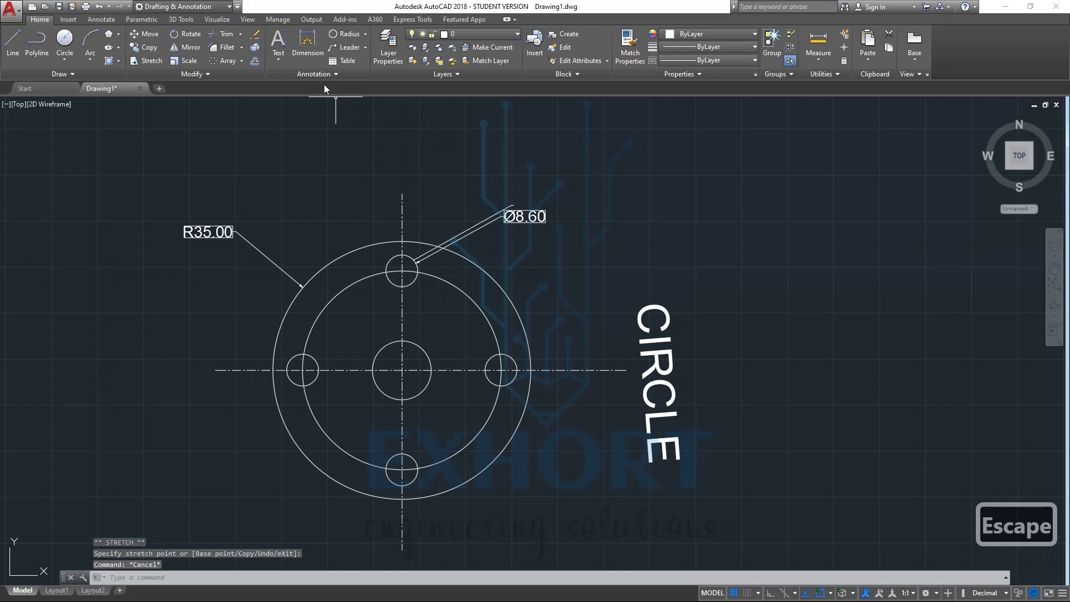